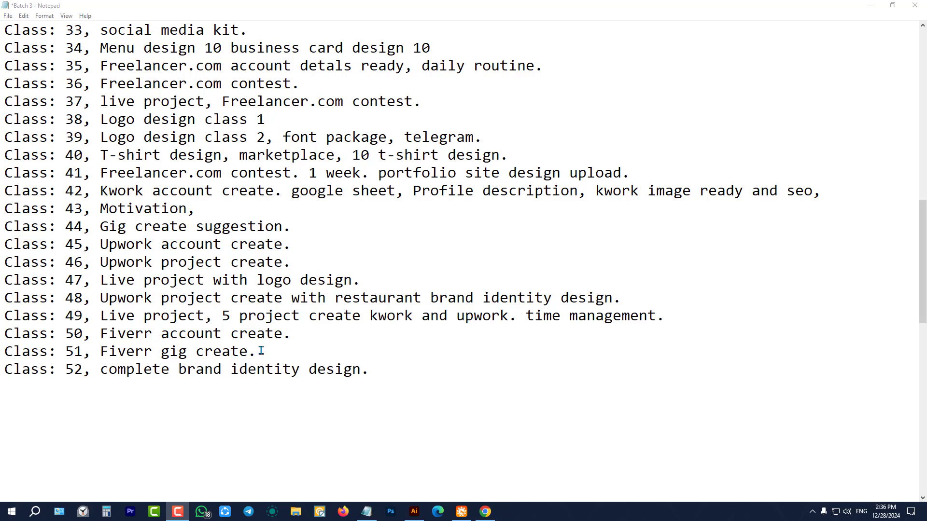
Highlight the Class 52 topic "complete brand identity design." in the class list to point it out
left_click(300, 354)
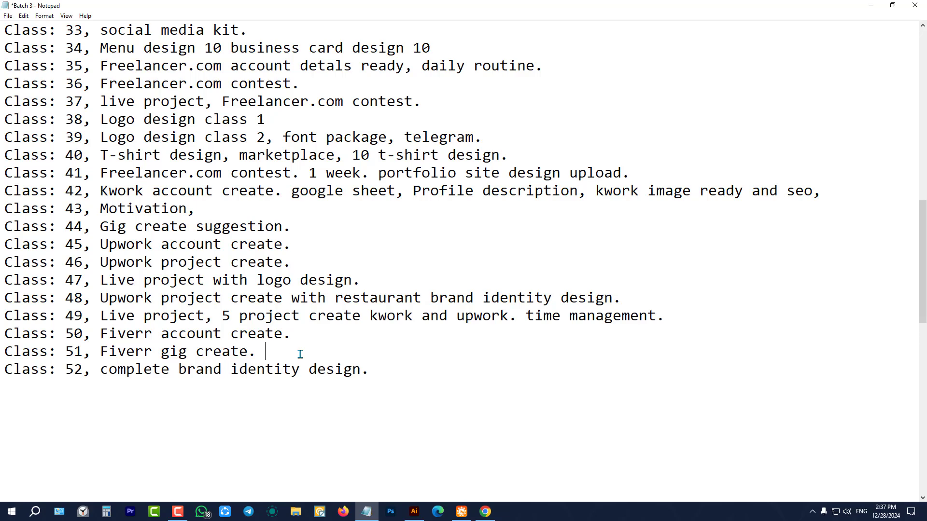
left_click(400, 371)
left_click_drag(102, 371, 378, 372)
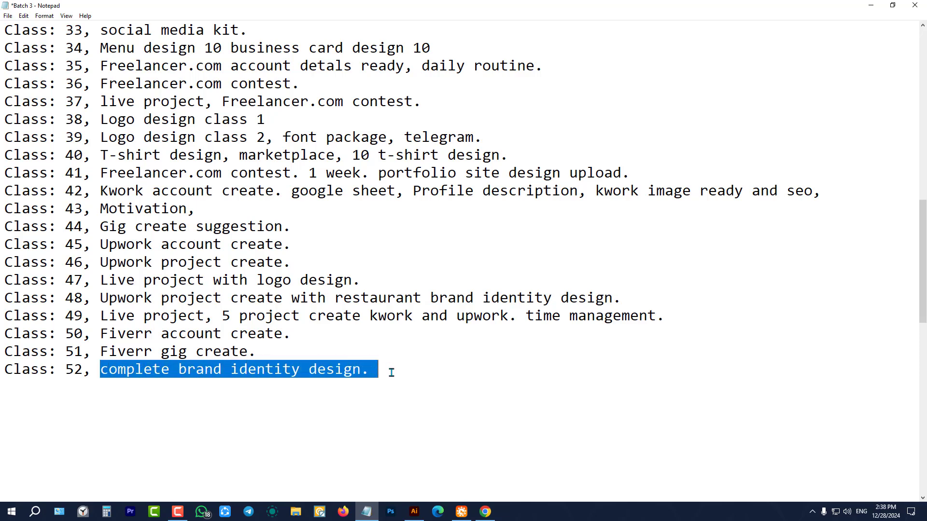
left_click(393, 371)
left_click(282, 355)
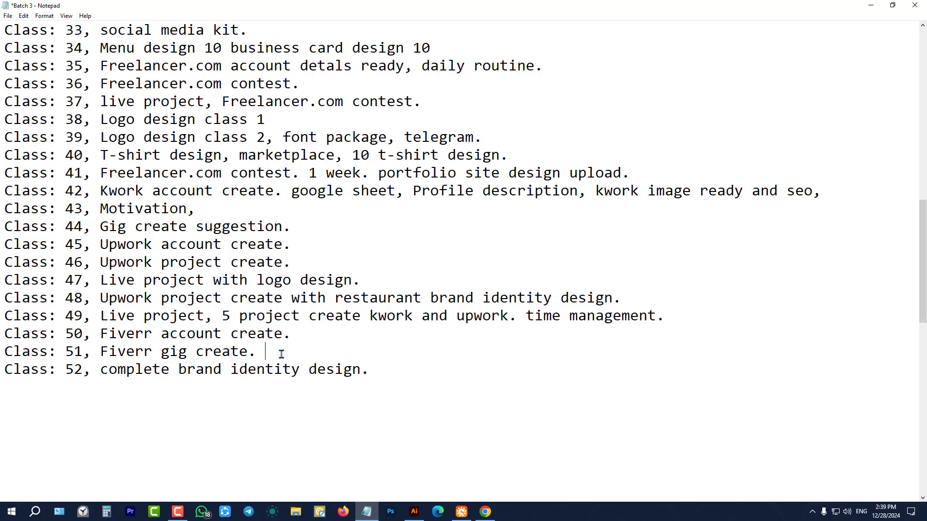
left_click(395, 372)
Switch to Chrome and open the Fiverr home page in a new tab using the saved Marketplace bookmark
left_click(485, 512)
left_click(255, 10)
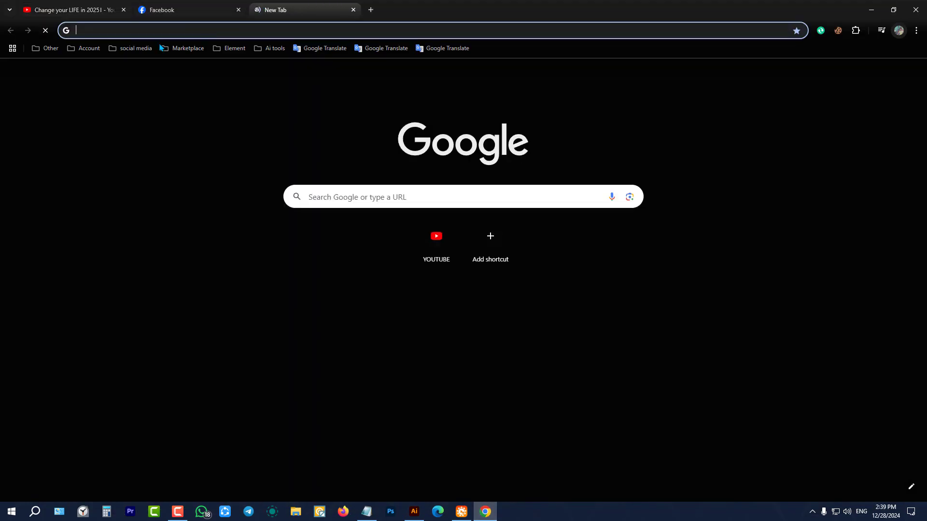
left_click(185, 48)
left_click(205, 68)
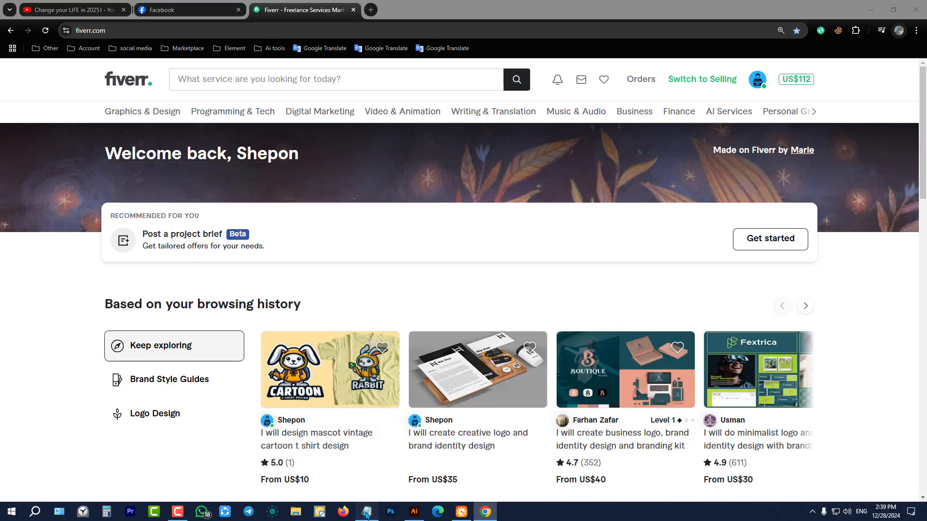
Switch to Notepad to highlight the Class 52 topic again, and return to Fiverr to view the recent searches
left_click(366, 512)
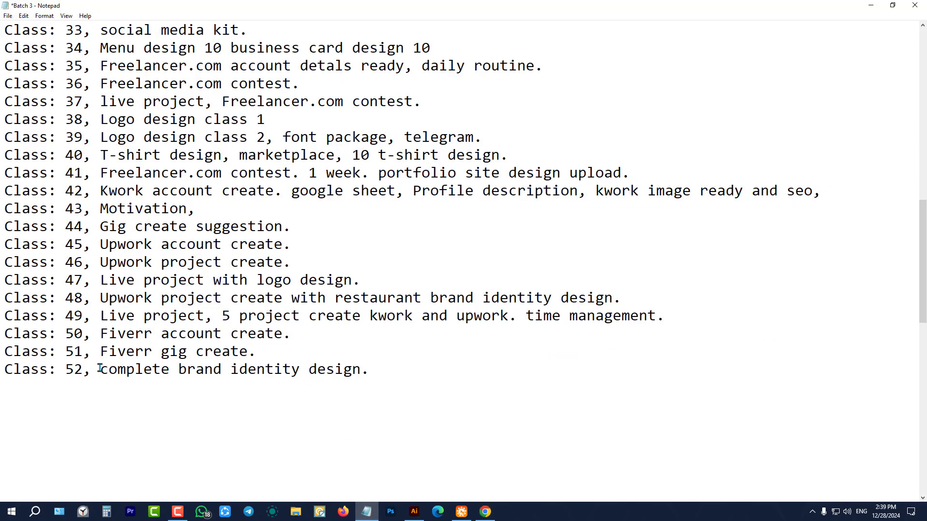
left_click_drag(100, 369, 369, 374)
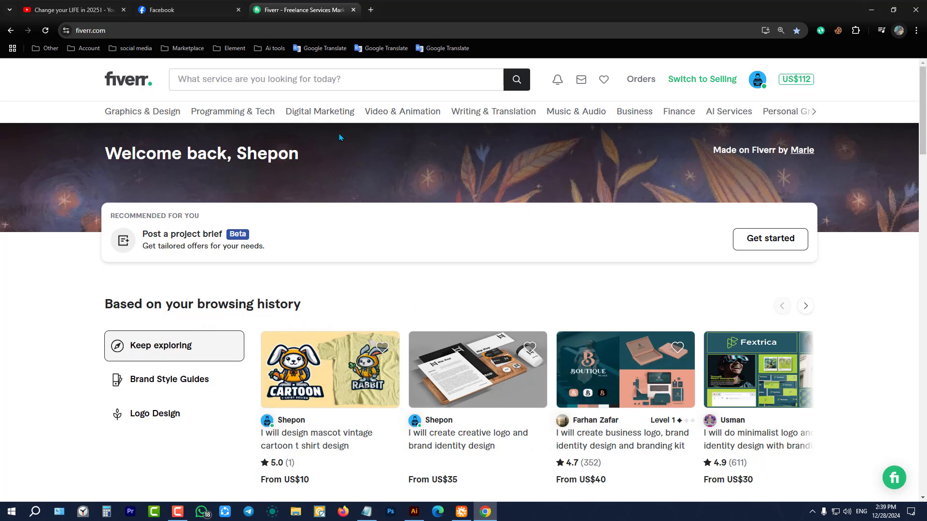
left_click(367, 83)
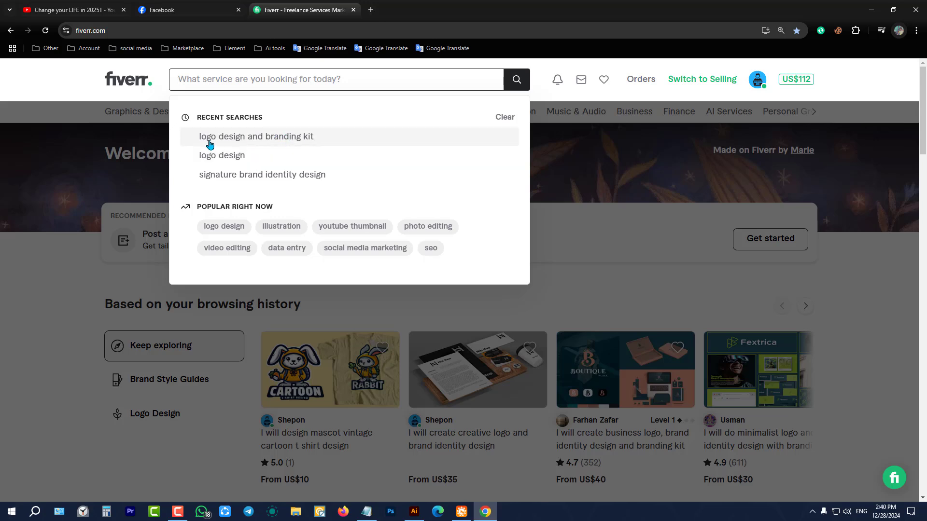
left_click(69, 115)
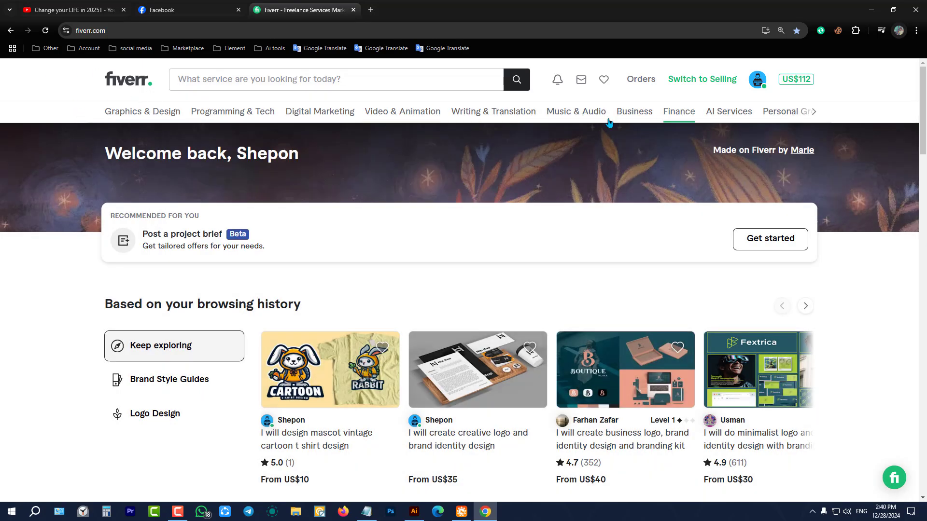
Open Fiverr's Brand Style Guides category under Graphics & Design and view its gig listings
mouse_move(117, 116)
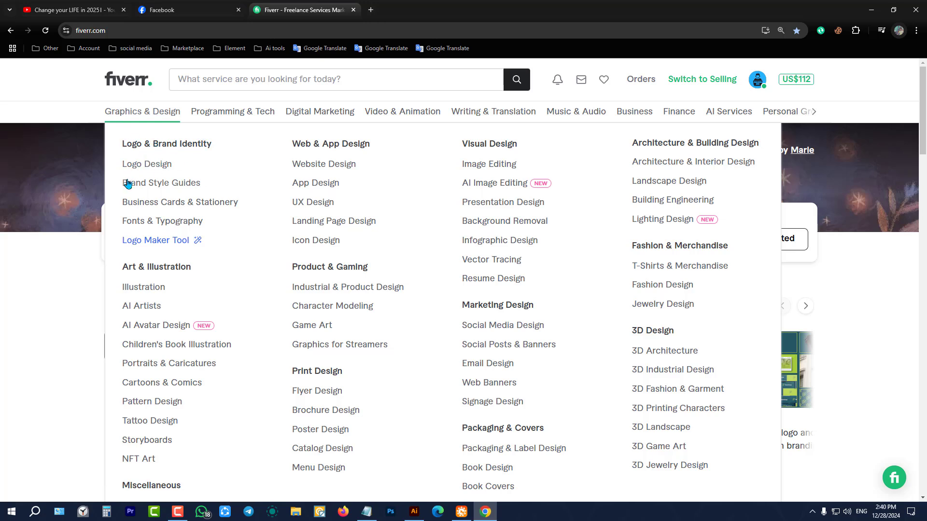
left_click(141, 188)
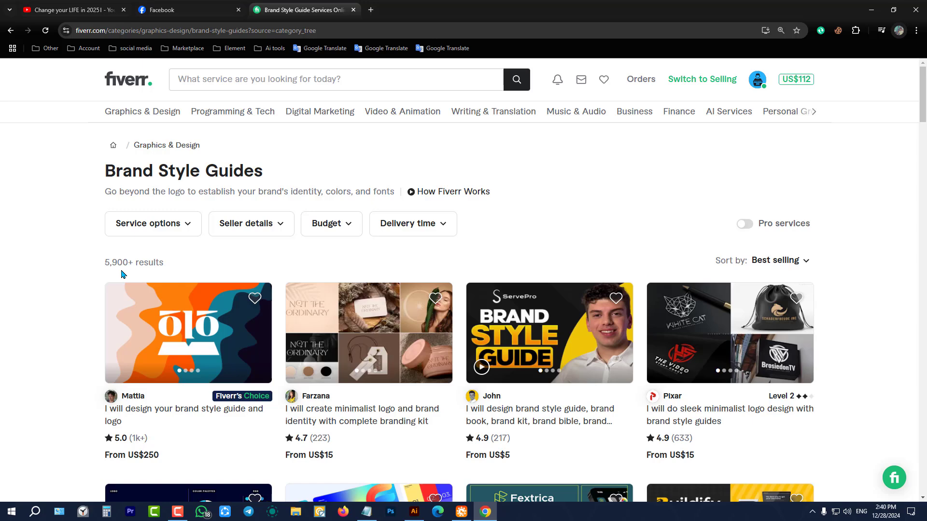
scroll(289, 293, "down", 3)
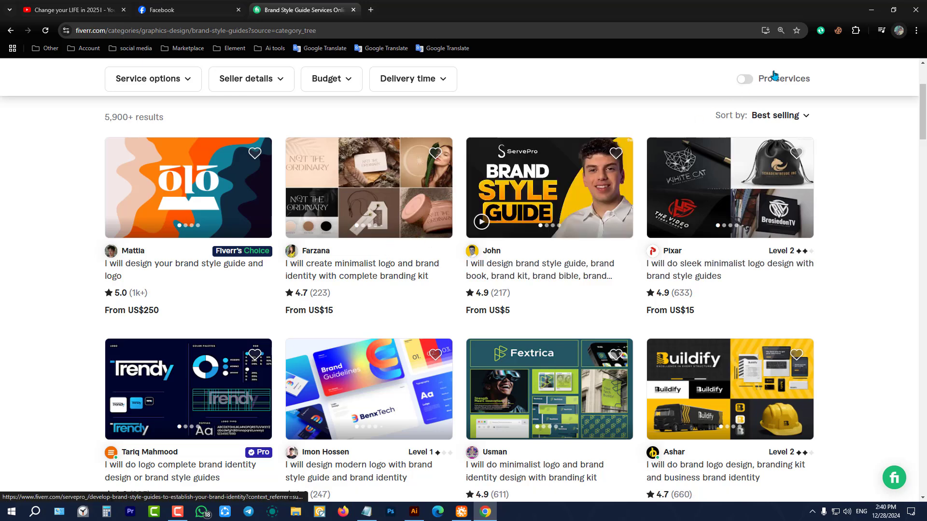
Enable the Fiverr Seller Assistant extension in Chrome and return to the Brand Style Guides listings
left_click(838, 31)
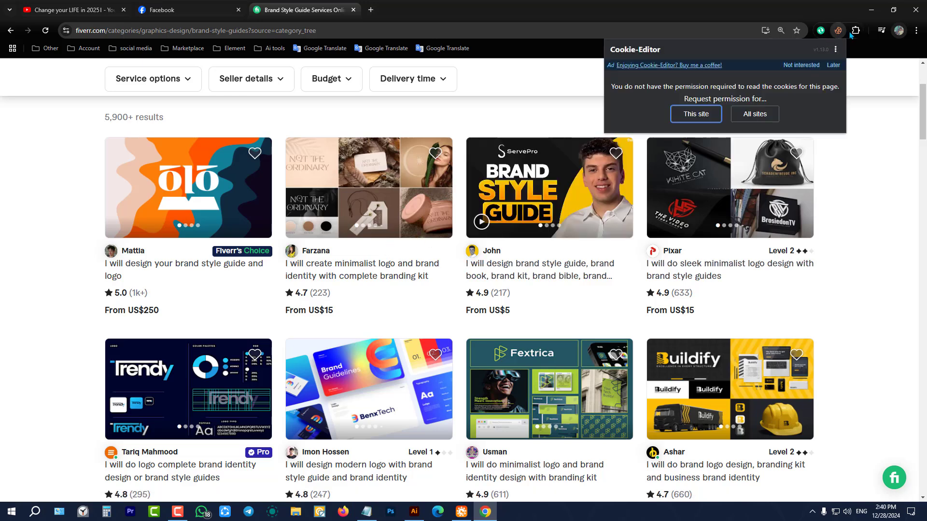
left_click(856, 31)
left_click(744, 183)
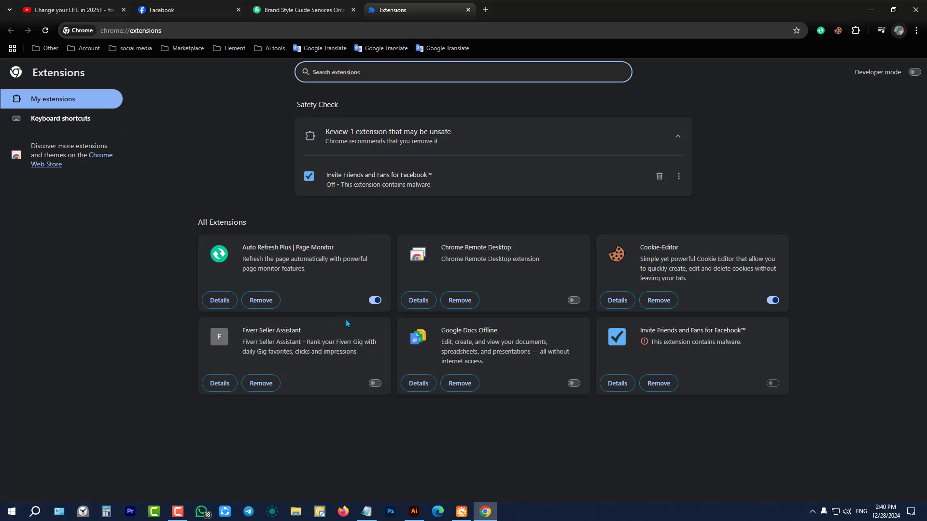
left_click(375, 384)
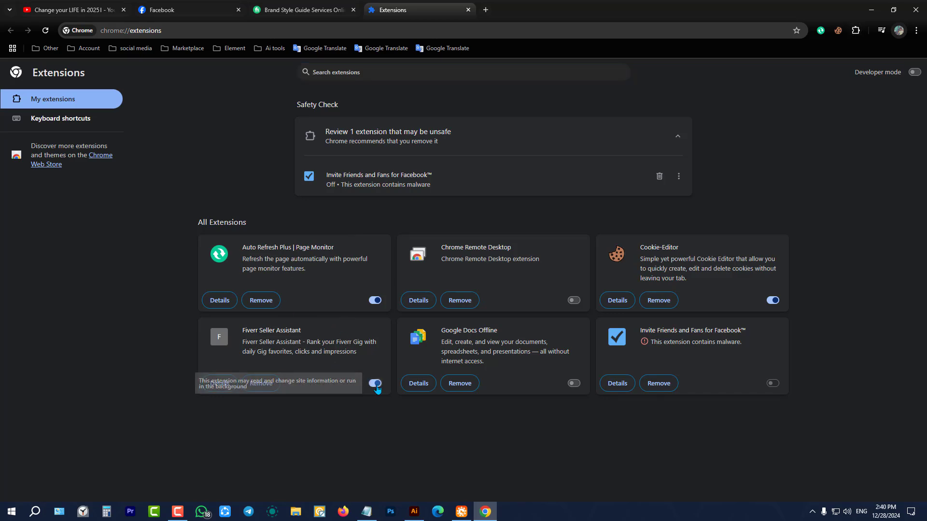
left_click(285, 10)
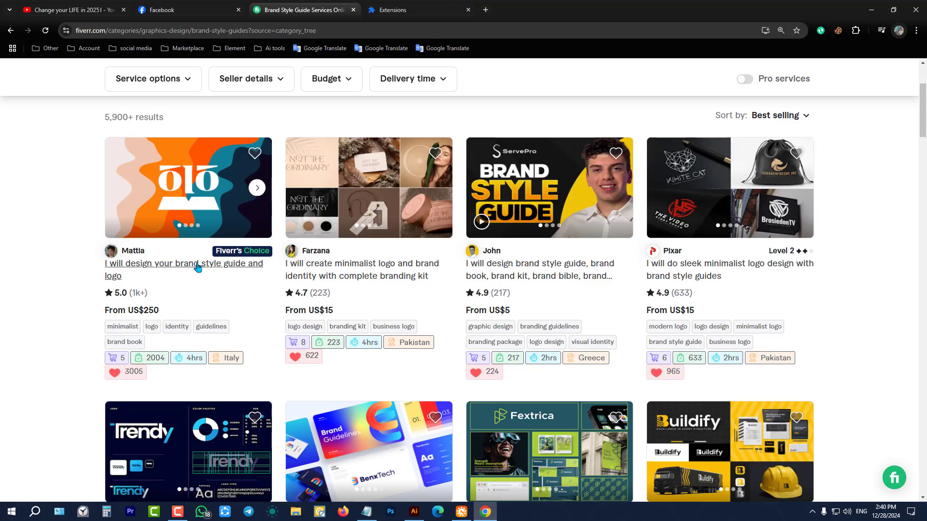
Open the gig "I will create minimalist logo and brand identity with complete branding kit" and highlight its title
mouse_move(526, 232)
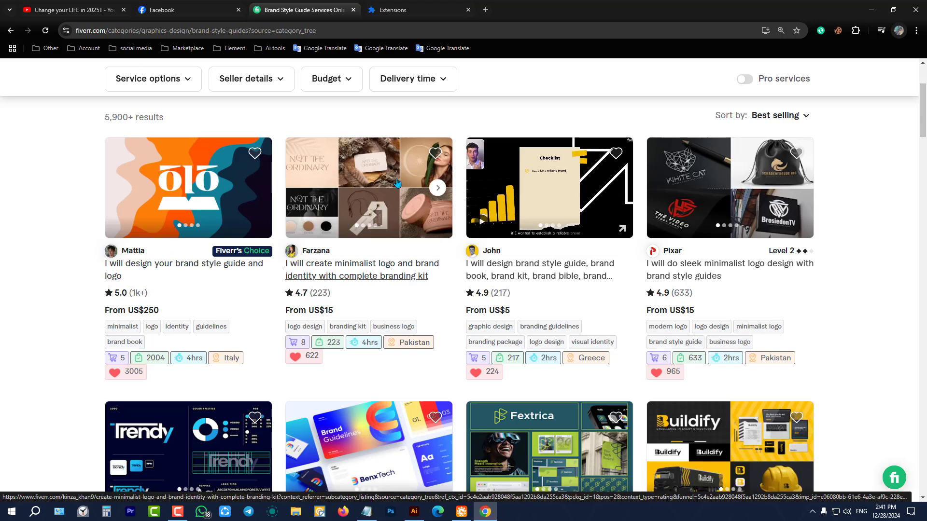
left_click(353, 185)
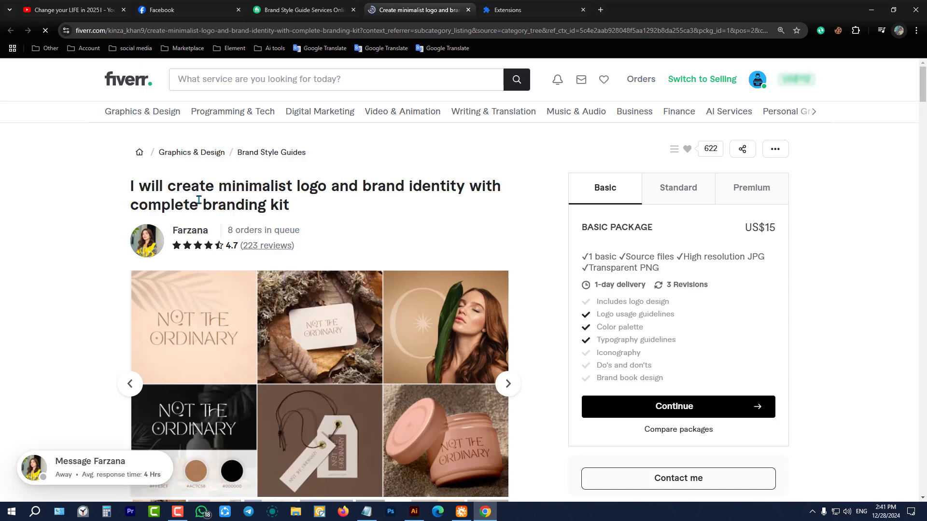
left_click_drag(131, 184, 309, 213)
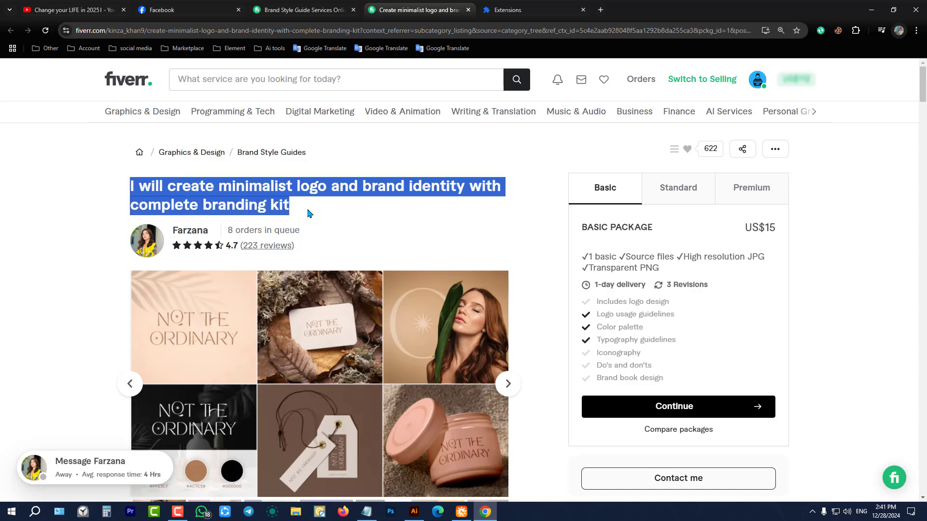
Compare the gig's Standard, Basic and Premium packages, ending on the Premium package
left_click(676, 189)
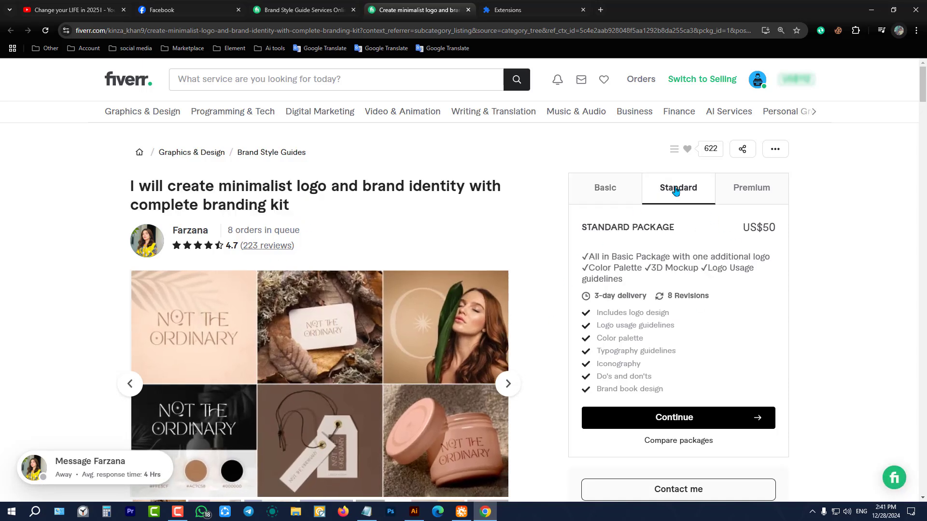
left_click(607, 188)
left_click(711, 196)
left_click(748, 196)
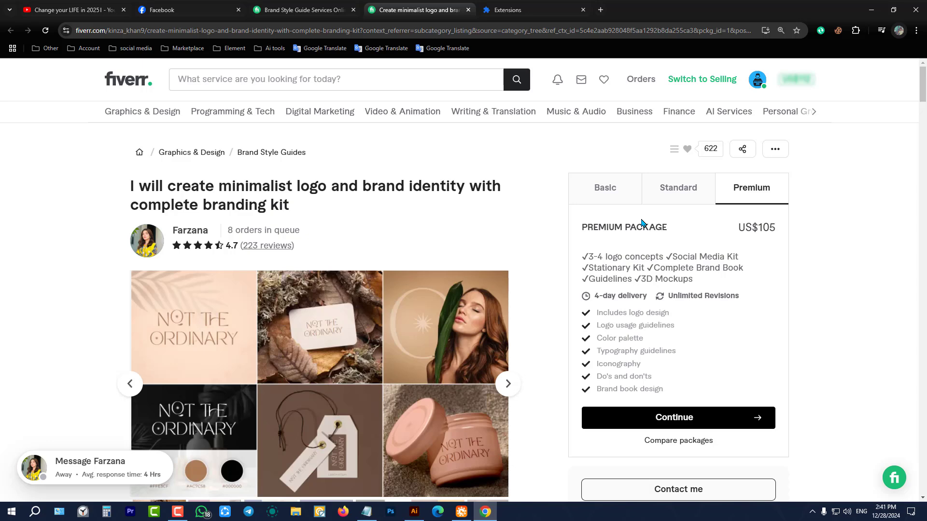
Browse the gig's gallery images, enlarge the gold DB logo brand board, and advance to the Brand Guidelines sample
scroll(475, 265, "down", 3)
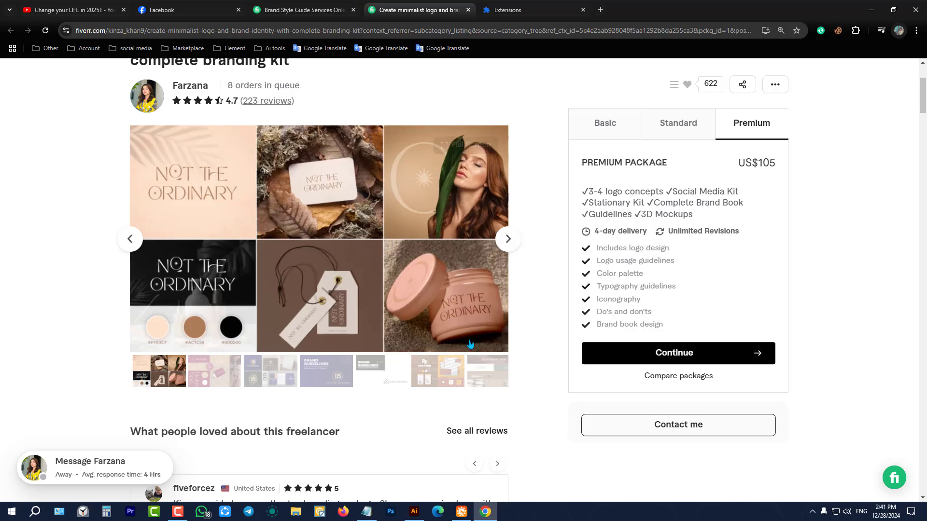
left_click(509, 245)
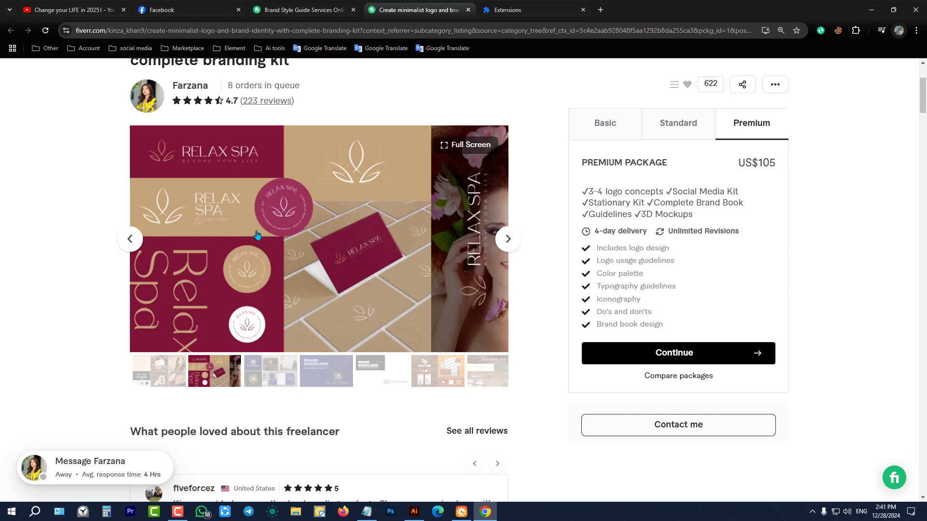
left_click(510, 242)
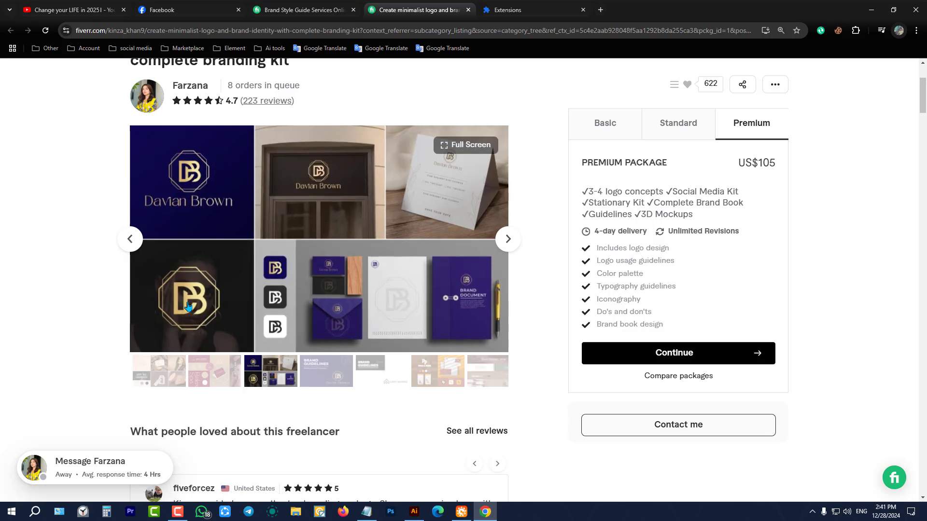
left_click(191, 203)
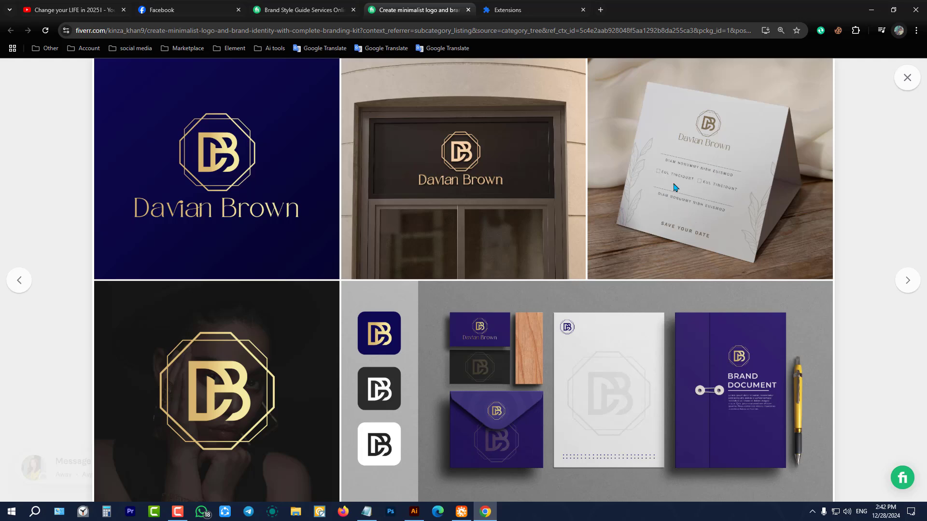
left_click(906, 280)
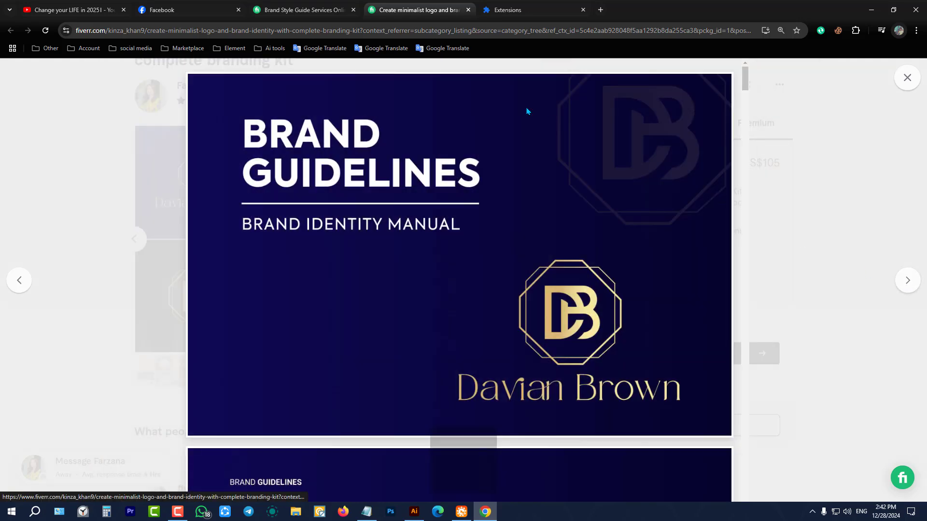
Examine the Brand Guidelines manual from its cover and table of contents through the primary and secondary logo pages
scroll(306, 157, "down", 5)
scroll(426, 223, "up", 5)
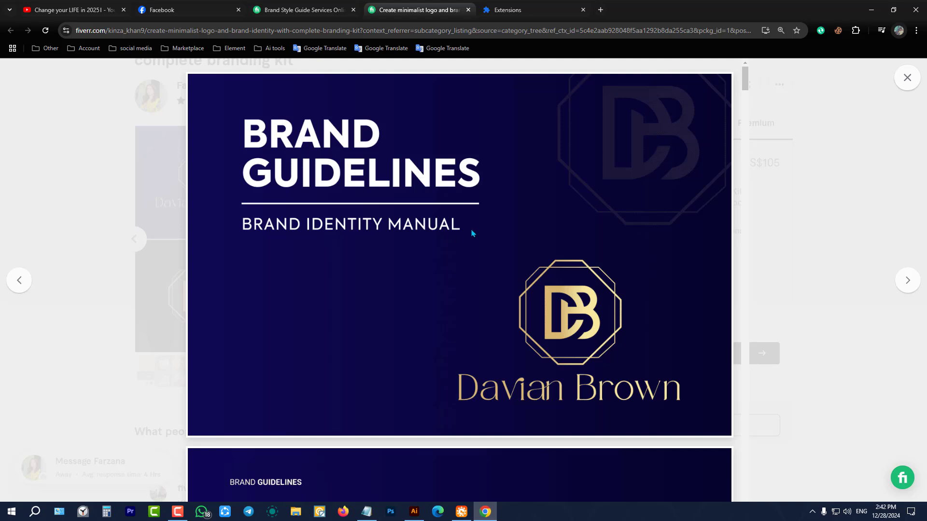
scroll(435, 223, "down", 5)
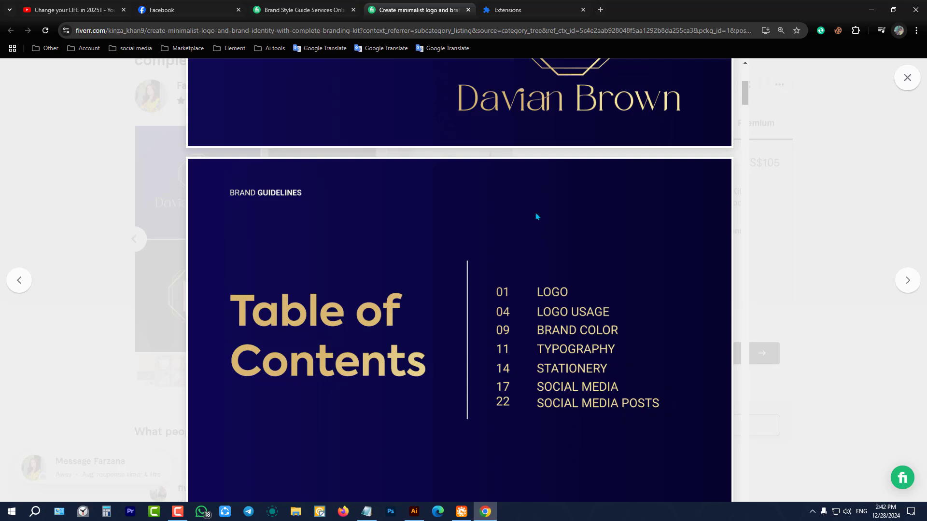
scroll(539, 270, "down", 3)
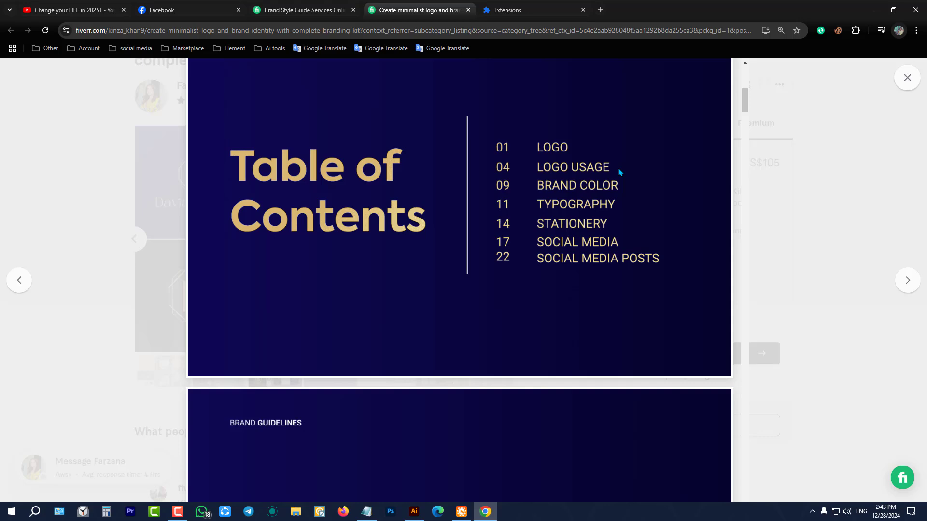
scroll(550, 248, "down", 9)
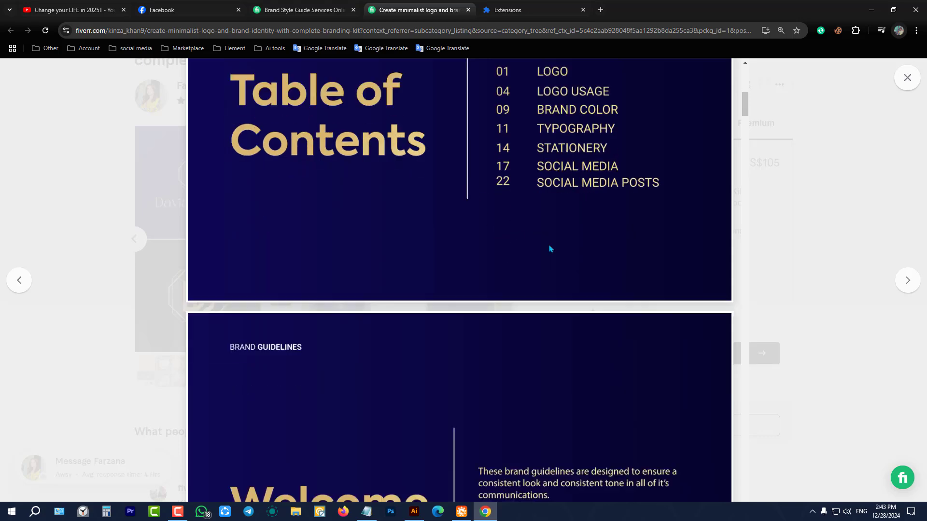
scroll(552, 258, "up", 5)
scroll(276, 333, "down", 2)
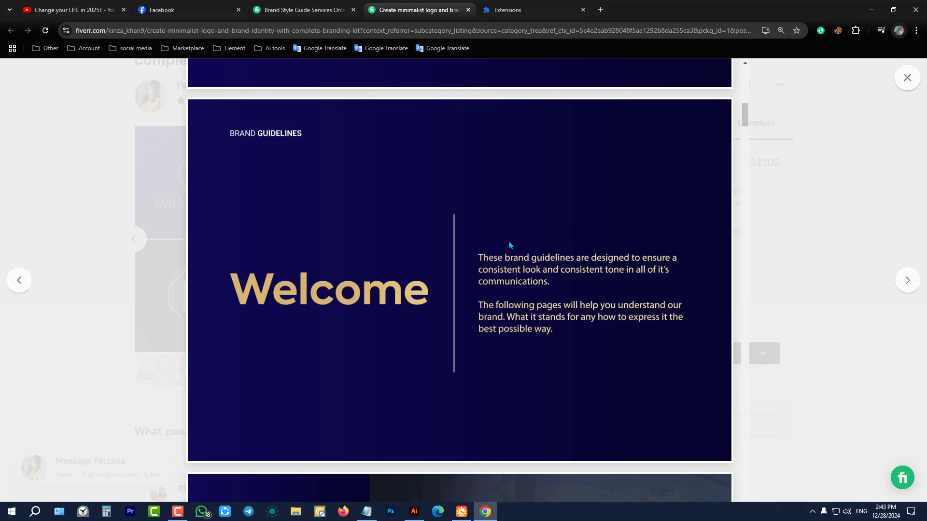
scroll(489, 287, "down", 9)
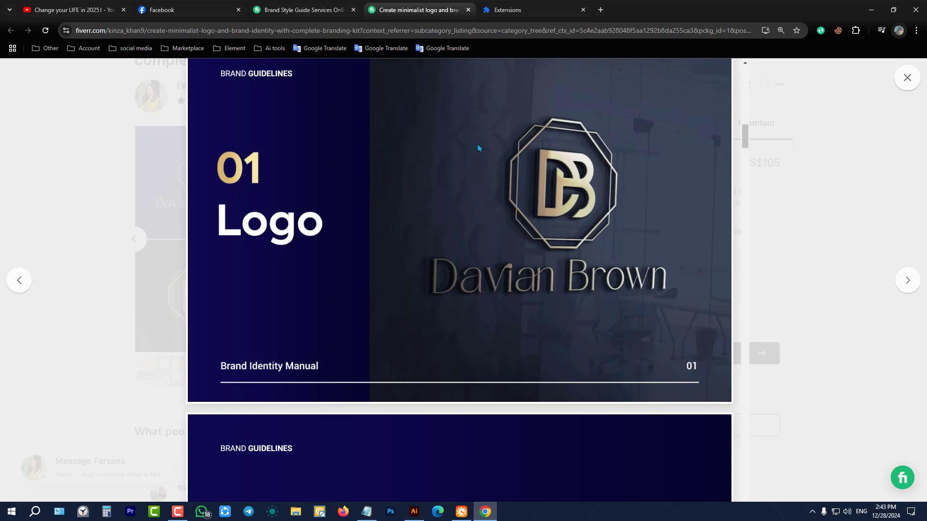
scroll(478, 148, "down", 8)
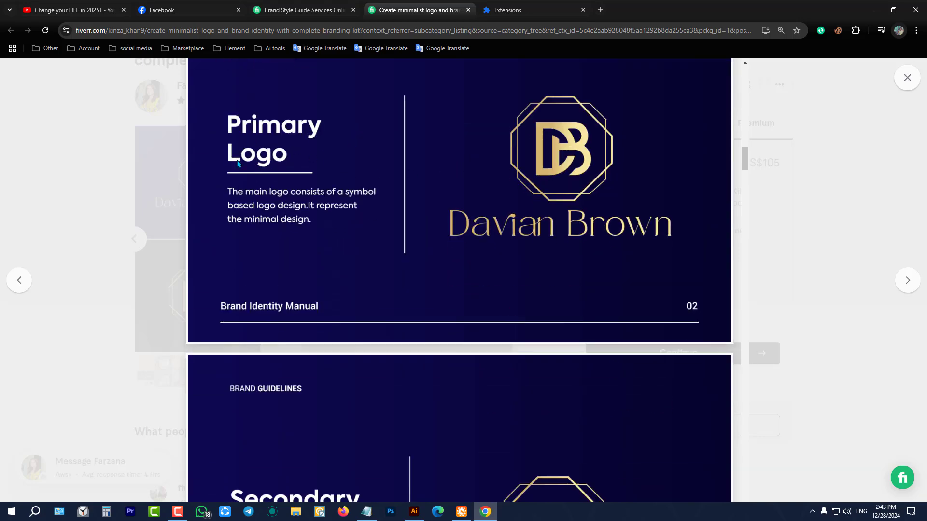
scroll(410, 227, "down", 5)
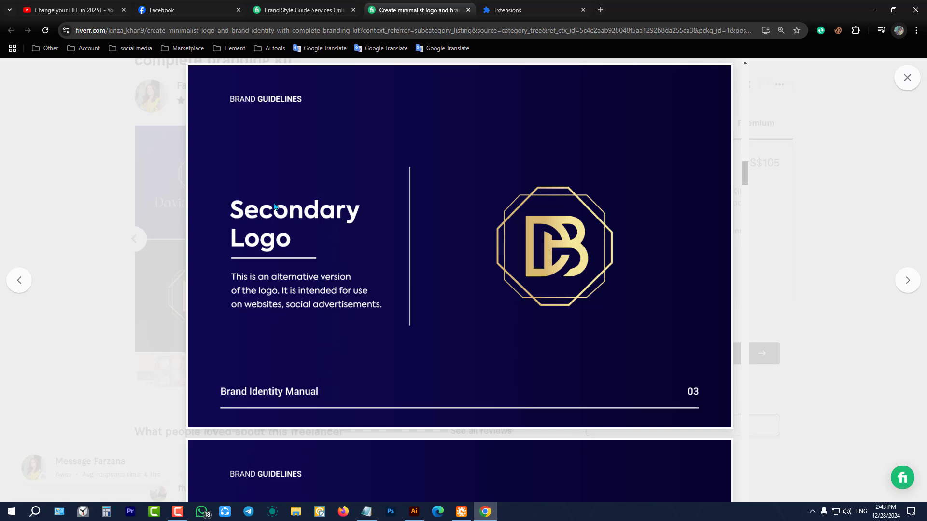
scroll(576, 273, "up", 10)
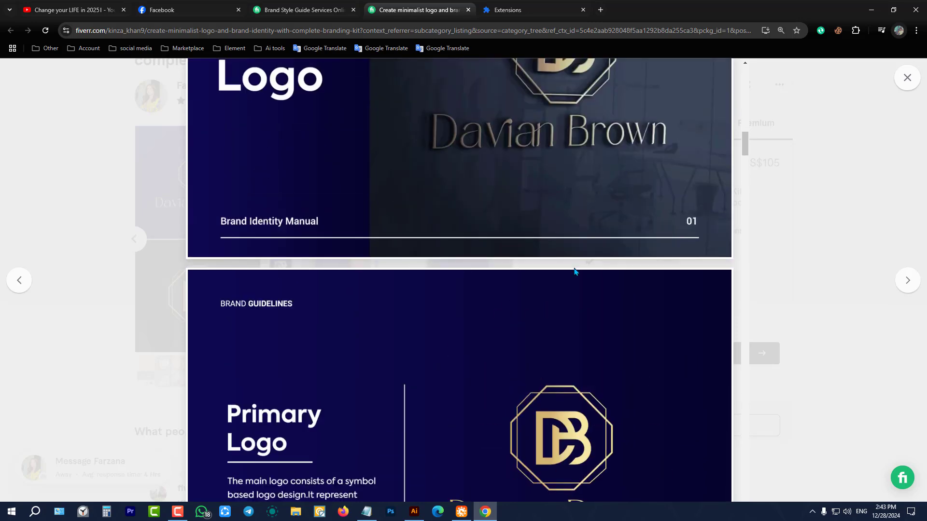
Examine the manual's secondary logo and logo usage pages, from clear space and backgrounds through app icons and incorrect usage
scroll(576, 273, "down", 5)
scroll(584, 196, "down", 5)
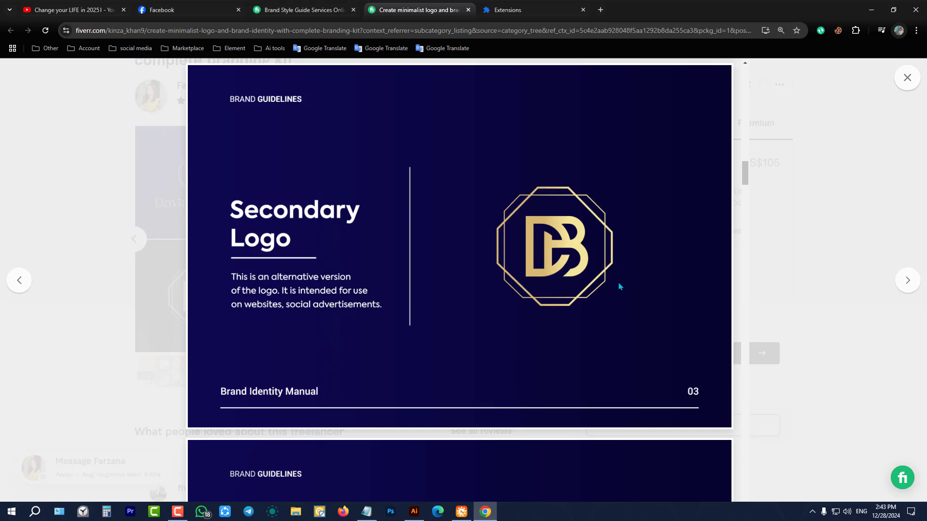
scroll(504, 279, "down", 5)
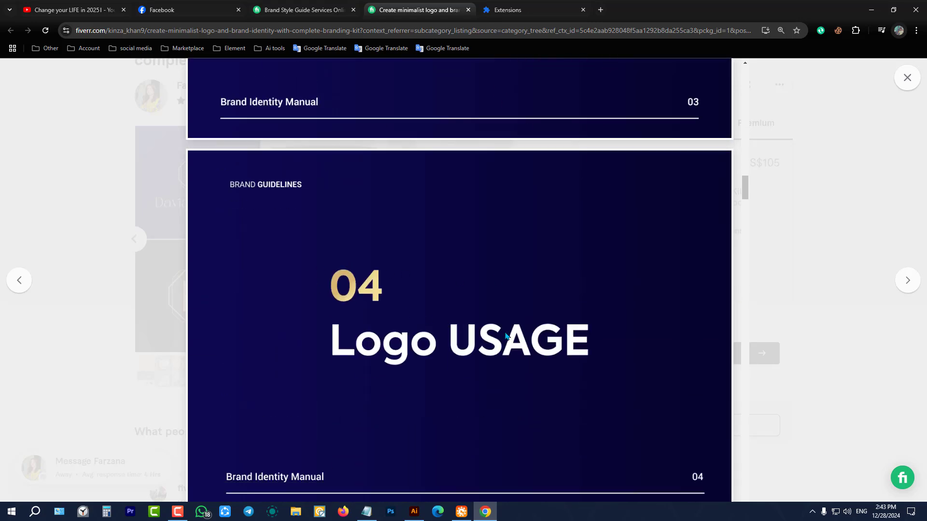
scroll(555, 340, "down", 8)
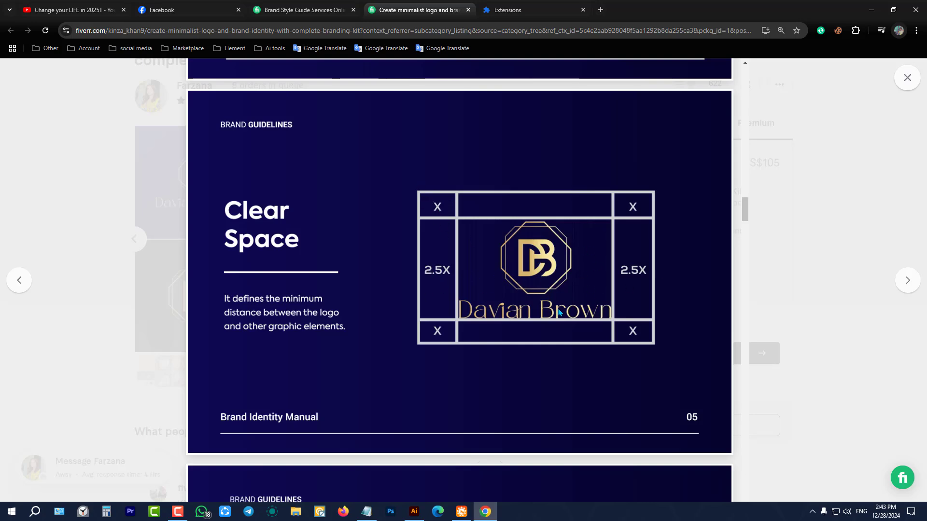
scroll(398, 247, "down", 3)
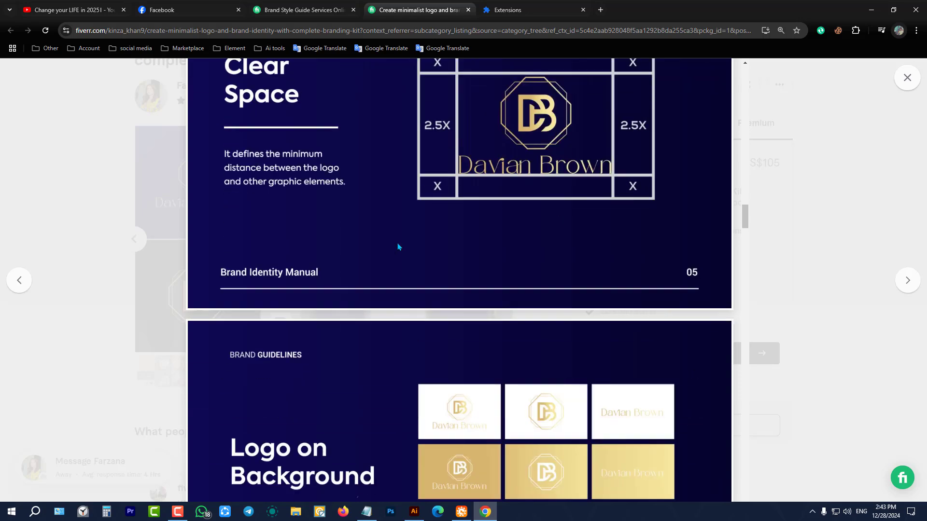
scroll(424, 241, "down", 3)
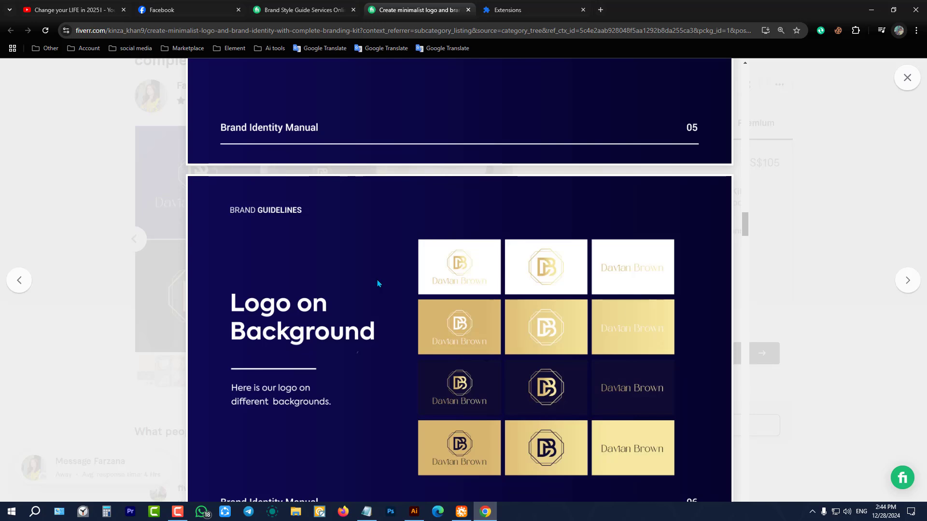
scroll(377, 284, "down", 3)
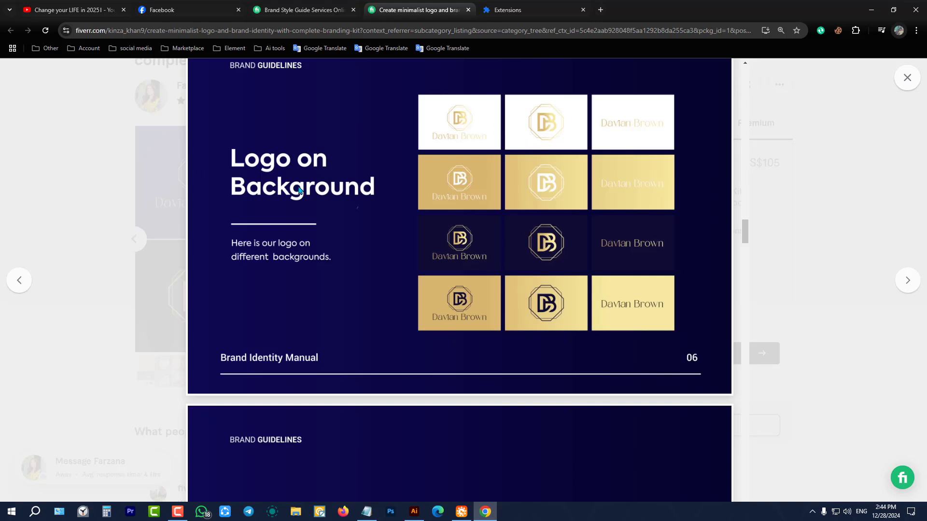
scroll(391, 212, "down", 5)
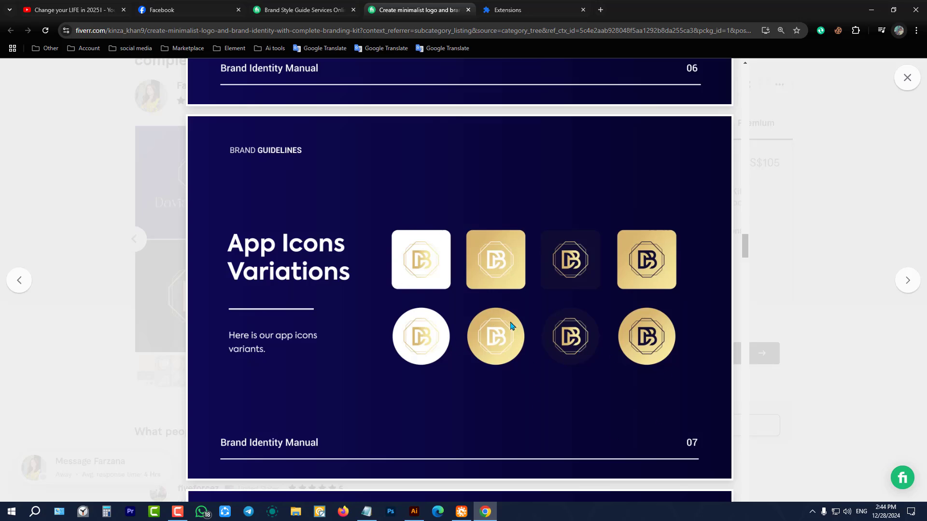
scroll(389, 318, "down", 5)
scroll(363, 281, "down", 3)
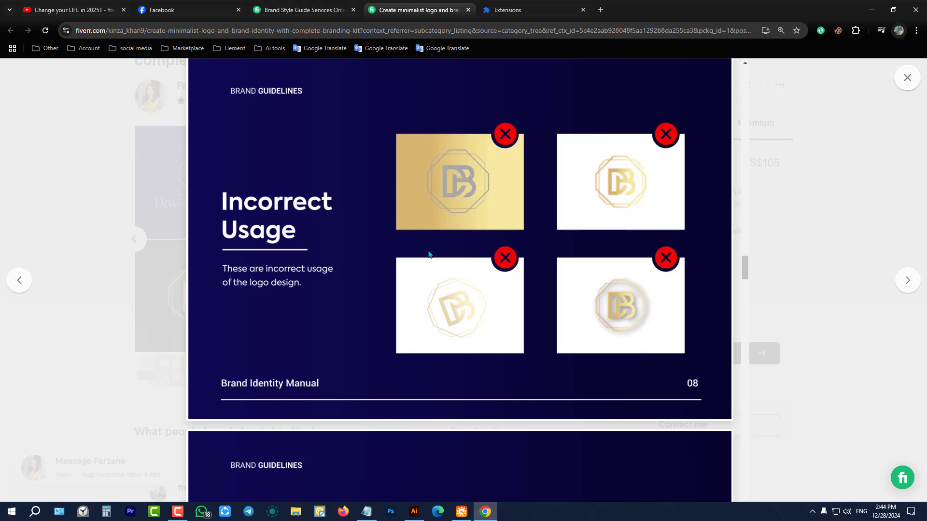
Examine the manual's Color System page and continue into the Typography section
scroll(422, 251, "down", 5)
scroll(292, 246, "down", 8)
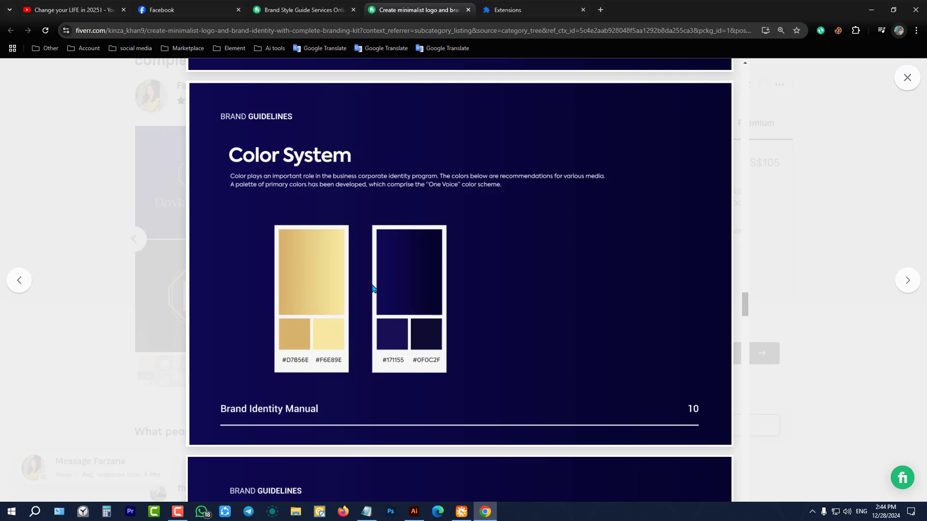
scroll(386, 288, "down", 6)
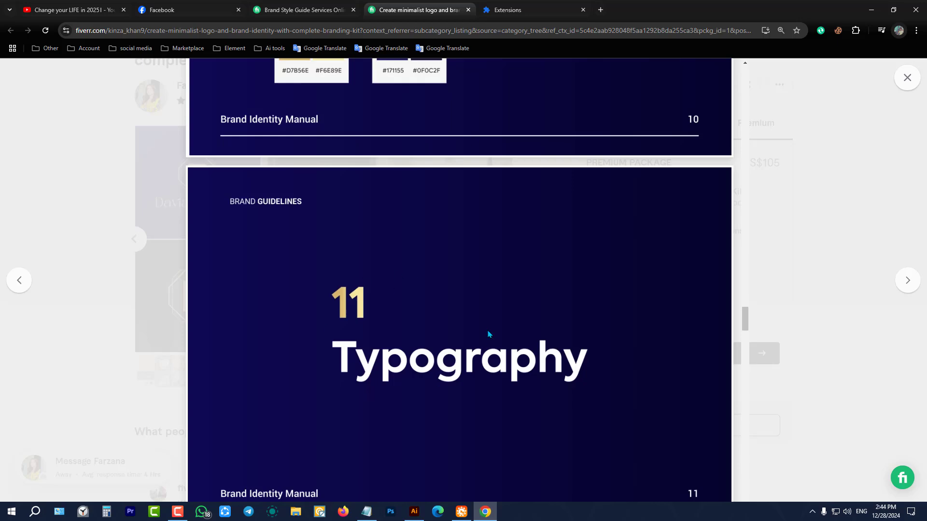
scroll(452, 277, "down", 3)
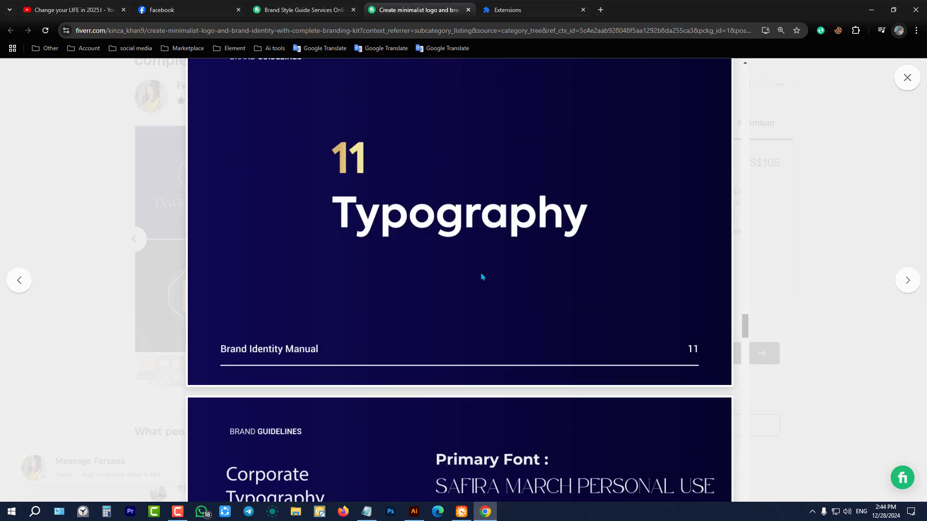
scroll(410, 265, "down", 3)
scroll(385, 262, "down", 3)
Revisit the App Icons Variations page and study the manual's primary and secondary font pages
scroll(384, 263, "up", 6)
scroll(365, 220, "up", 20)
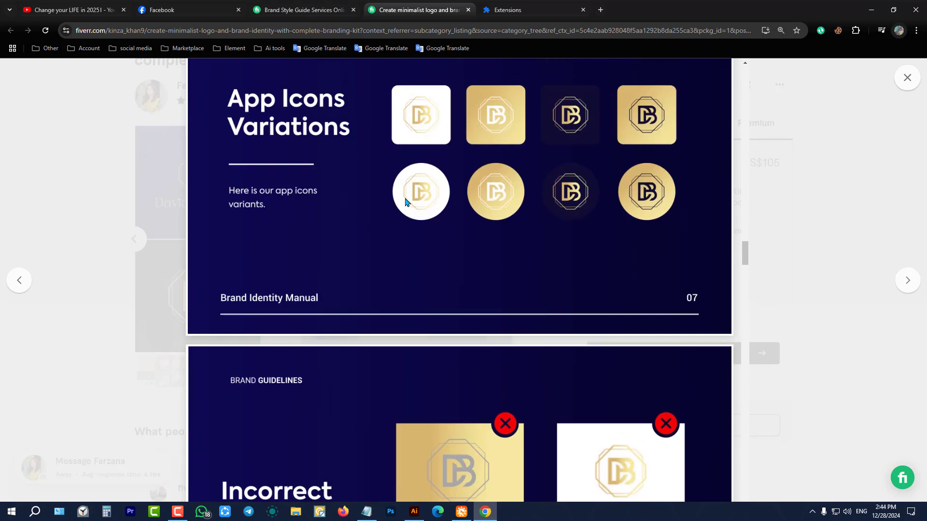
scroll(405, 203, "up", 3)
scroll(411, 225, "down", 20)
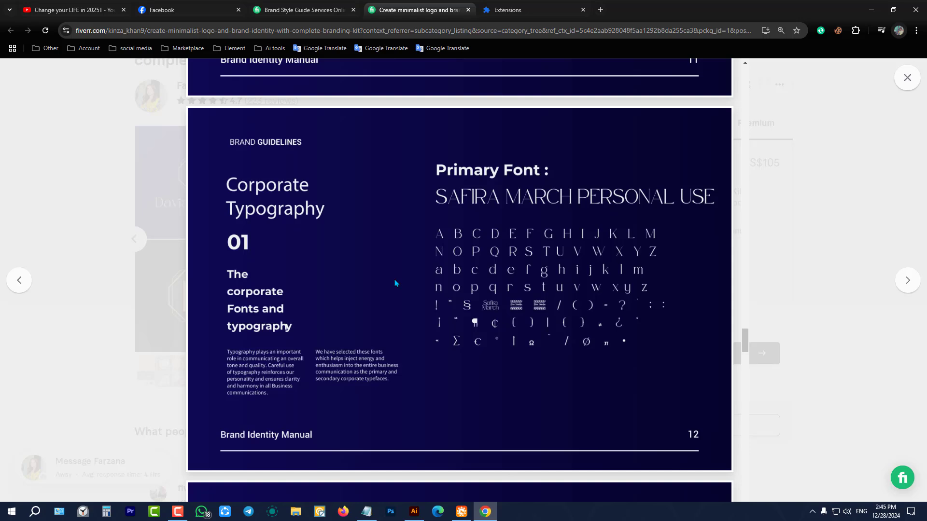
scroll(395, 282, "down", 6)
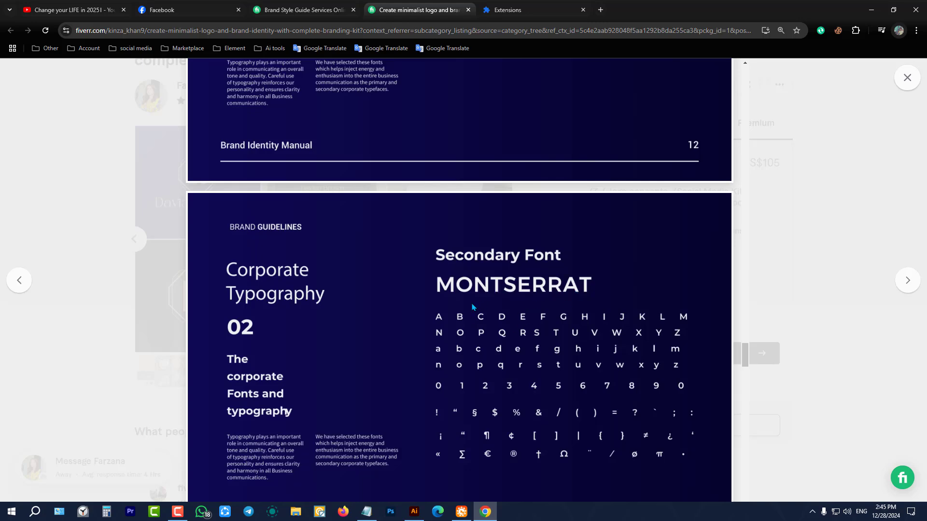
Examine the Stationery section's business card, letterhead and envelope designs and their mockup page
scroll(445, 294, "down", 12)
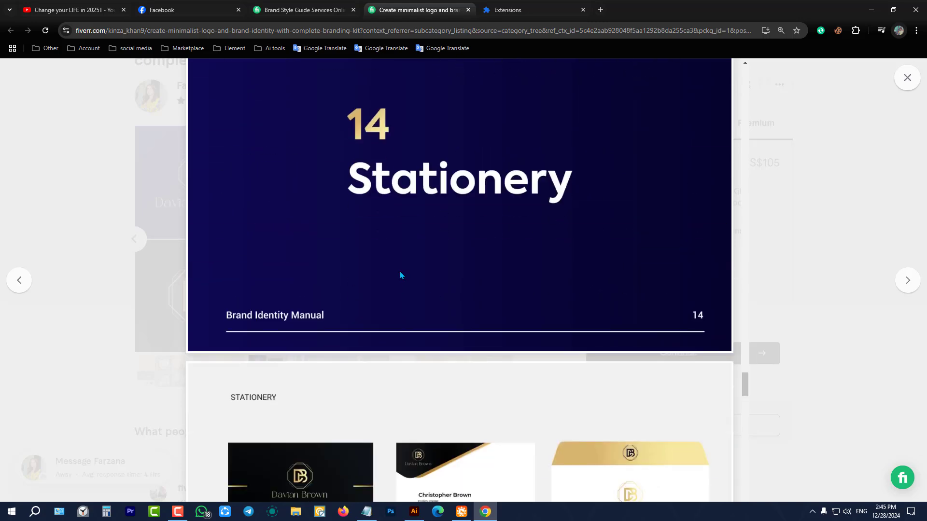
scroll(432, 212, "down", 5)
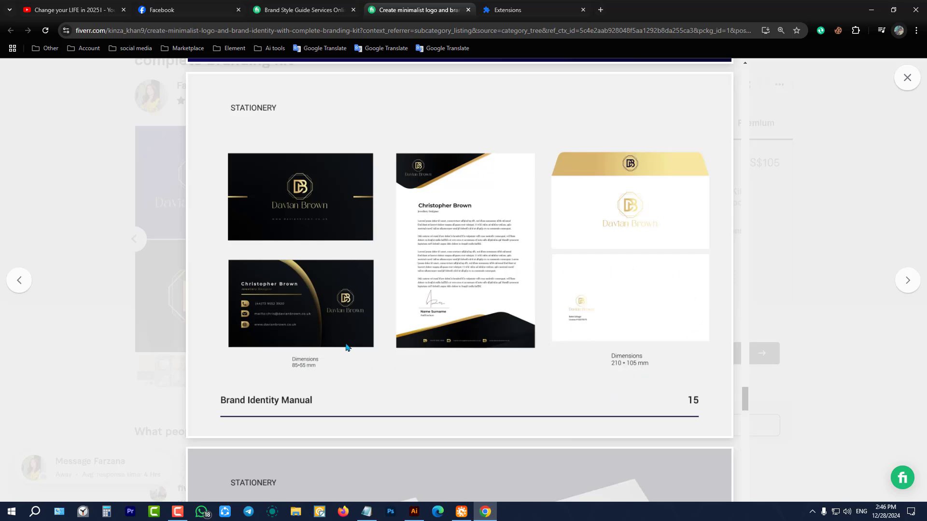
scroll(344, 330, "down", 8)
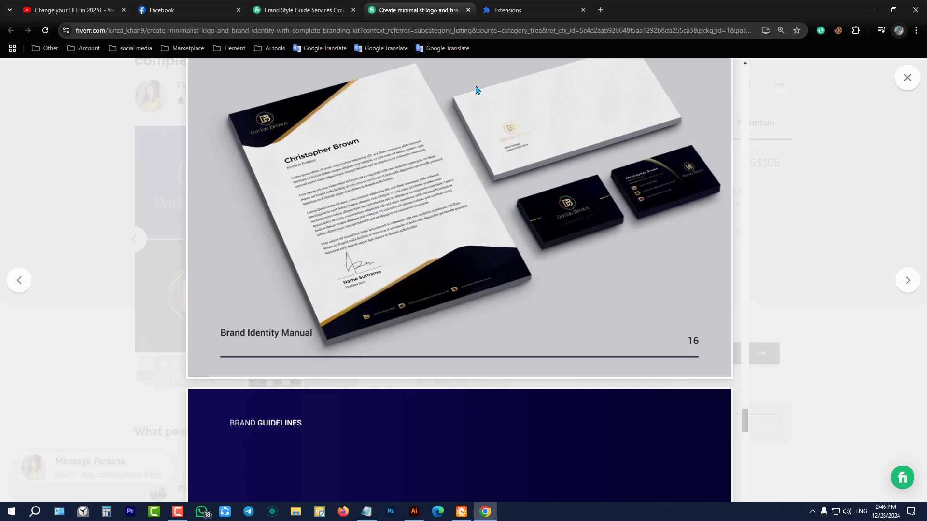
scroll(378, 319, "up", 8)
scroll(309, 244, "down", 7)
Review the Social Media Covers + Profile page with its Facebook, YouTube and LinkedIn cover sizes
scroll(401, 269, "down", 6)
scroll(432, 277, "down", 3)
scroll(432, 277, "down", 3)
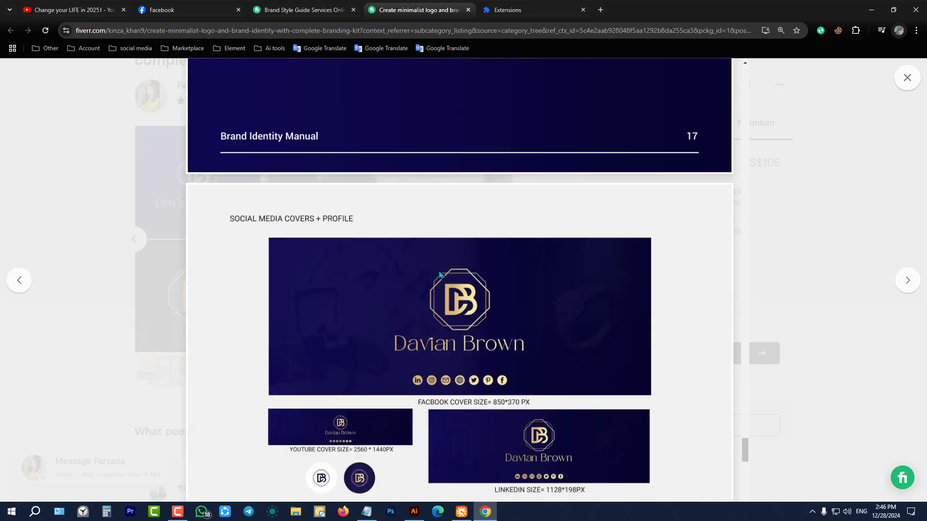
scroll(467, 248, "up", 6)
scroll(593, 280, "down", 6)
scroll(492, 290, "down", 3)
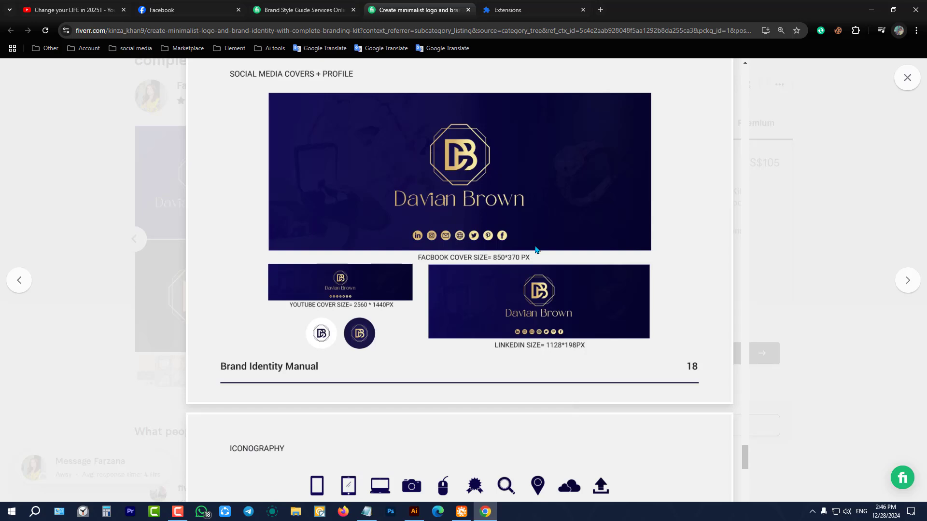
scroll(535, 249, "down", 3)
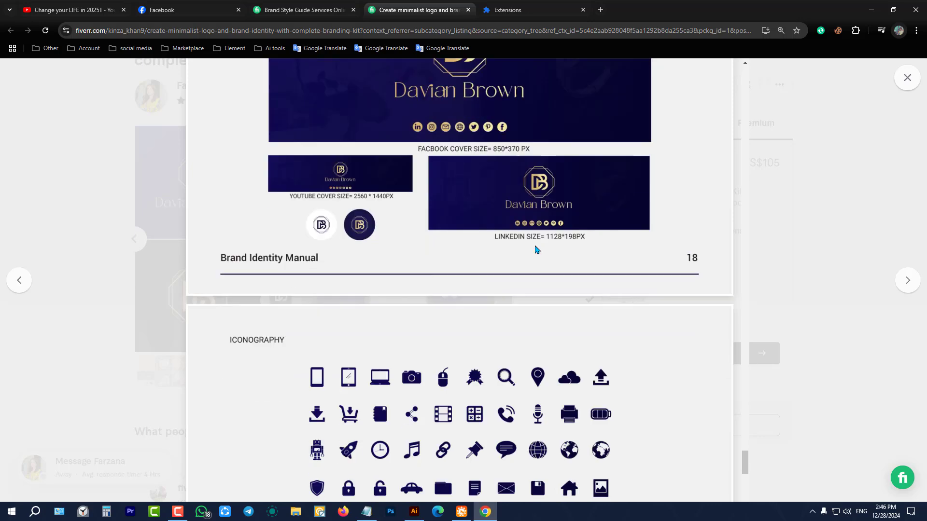
Examine the manual's Iconography, Brand Pattern and Website UI UX Elements pages
scroll(517, 303, "down", 6)
scroll(517, 303, "up", 3)
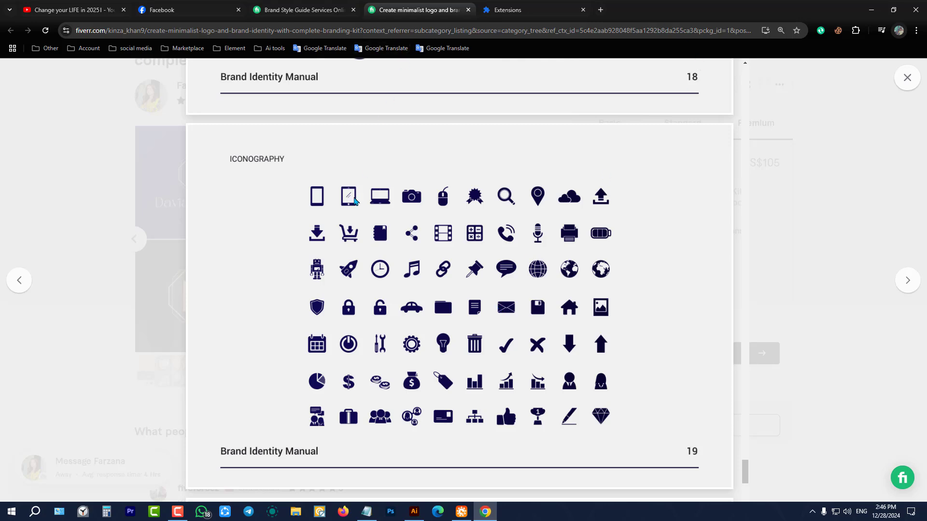
scroll(354, 200, "down", 9)
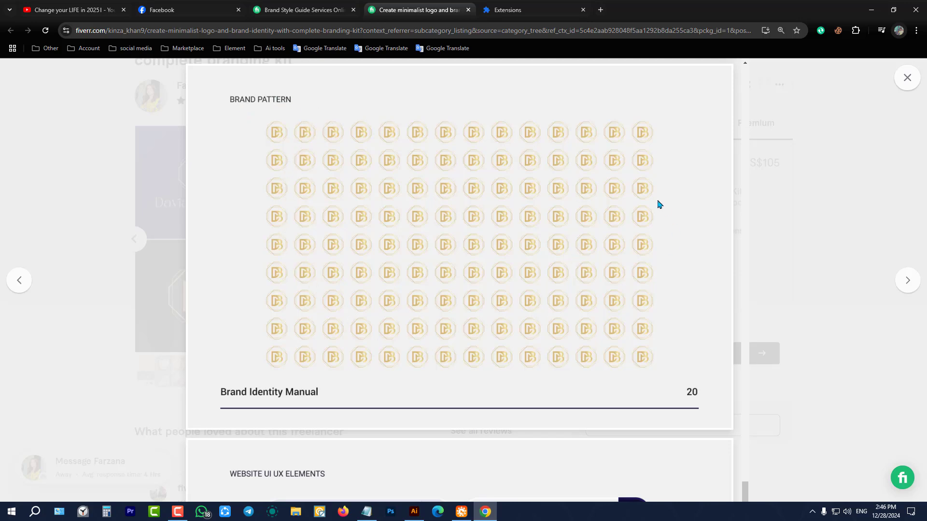
scroll(458, 283, "down", 3)
scroll(458, 282, "down", 3)
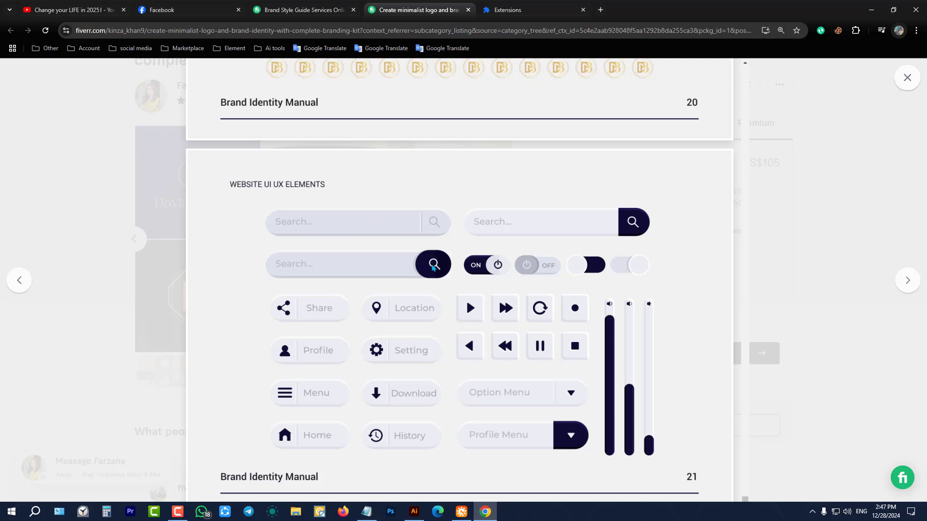
Close the enlarged Brand Guidelines manual and go to the seller's profile section on the gig page
scroll(632, 159, "up", 15)
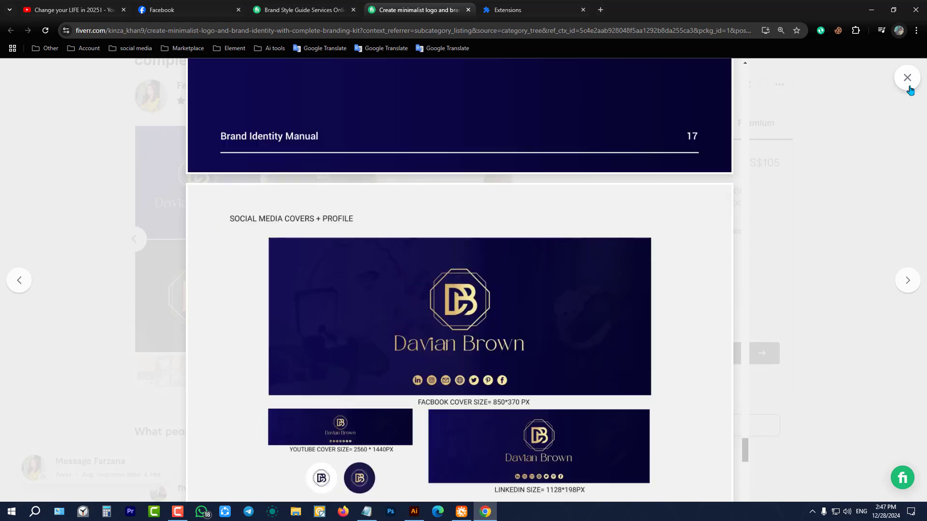
left_click(907, 78)
scroll(182, 238, "up", 3)
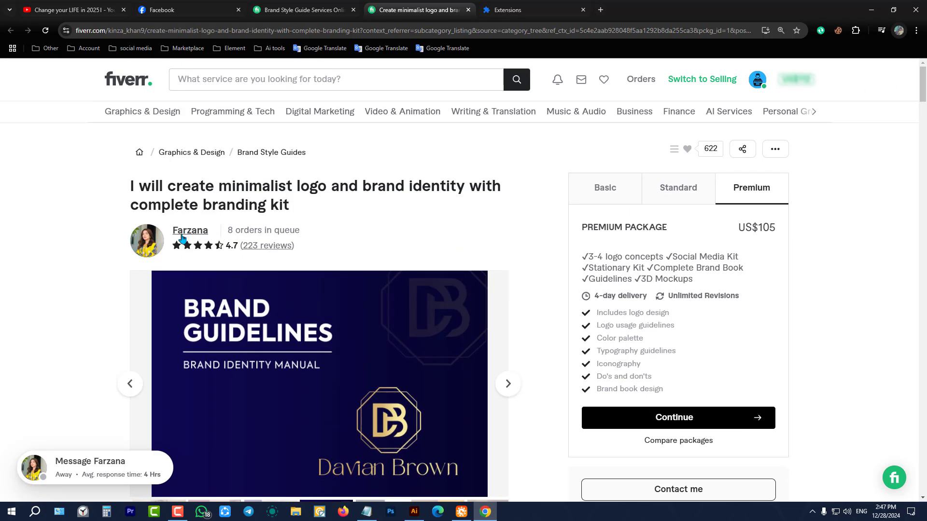
left_click(182, 231)
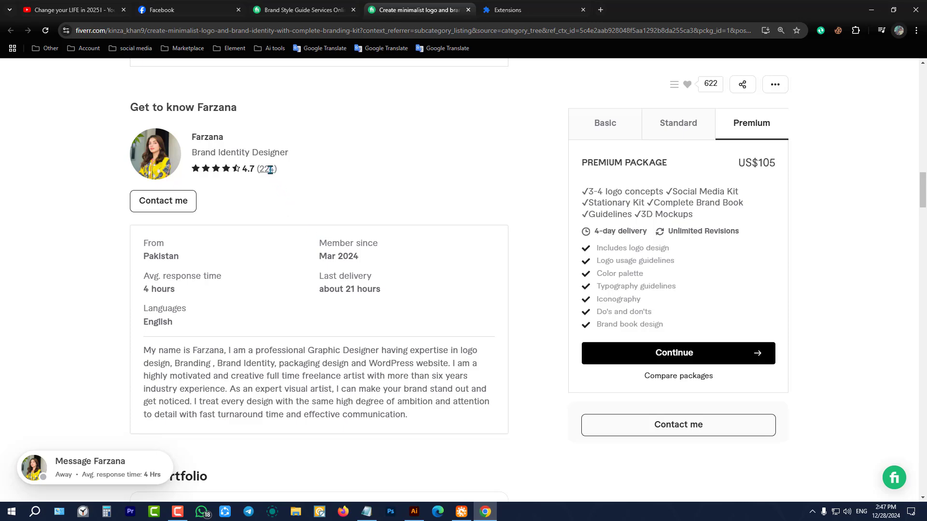
Highlight the seller's review count and view the Standard package before returning to the Premium package
scroll(270, 170, "up", 3)
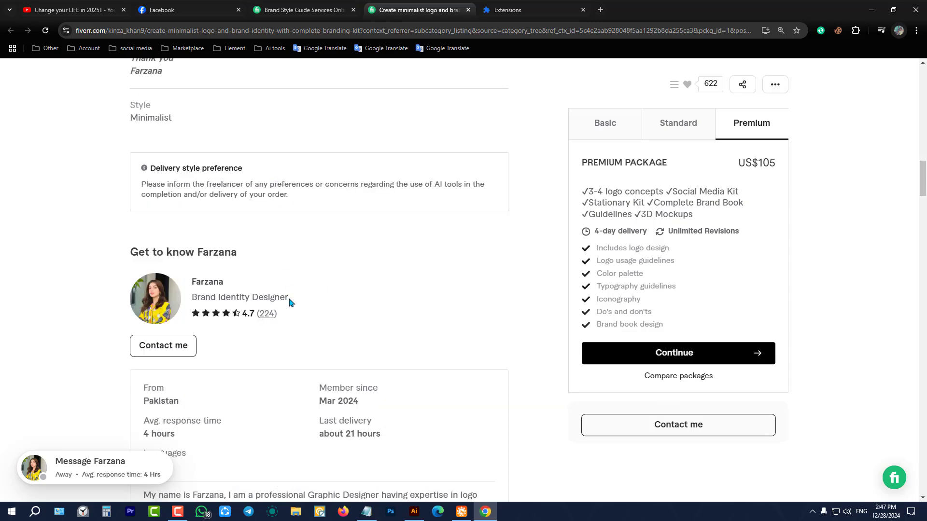
double_click(266, 314)
left_click(301, 317)
left_click(699, 121)
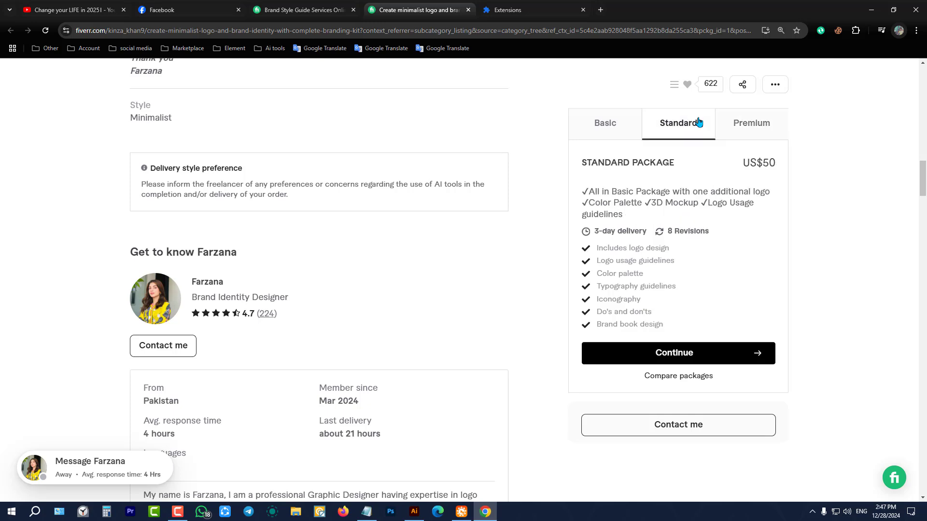
left_click(732, 123)
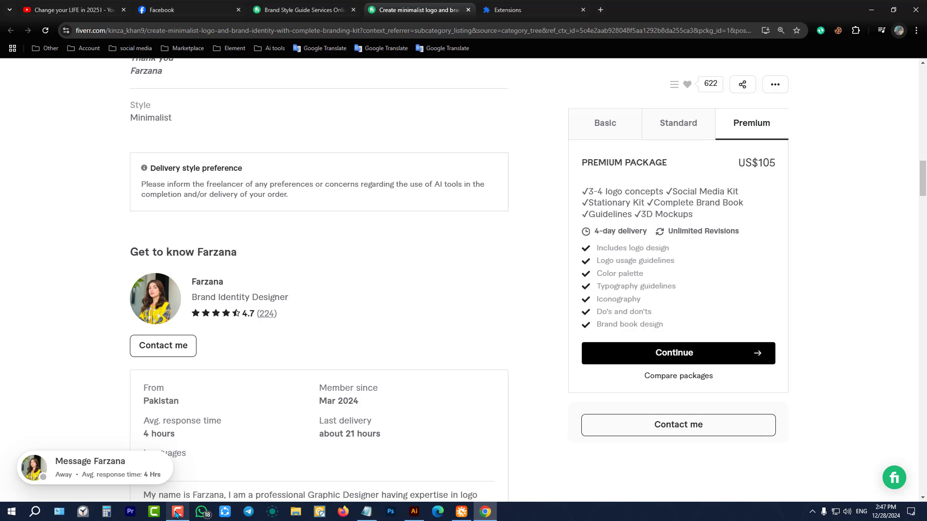
Calculate 5000 × 300 in Calculator, highlight the leading digits of the result, and close Calculator
left_click(103, 514)
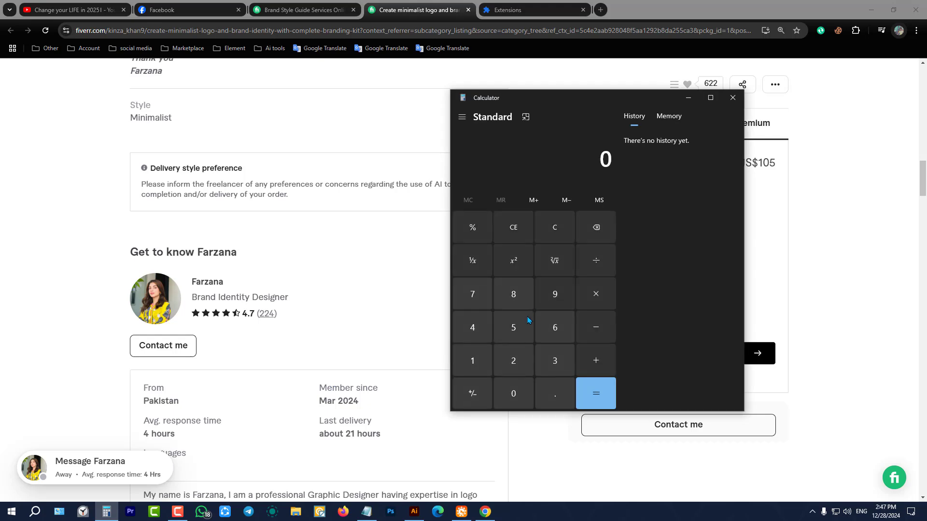
left_click(514, 325)
left_click(504, 400)
left_click(508, 396)
left_click(508, 395)
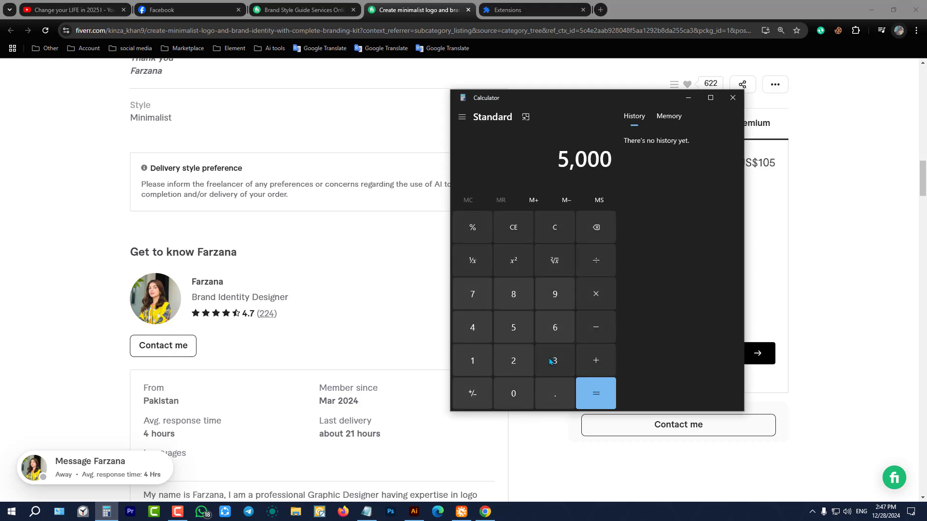
left_click(596, 298)
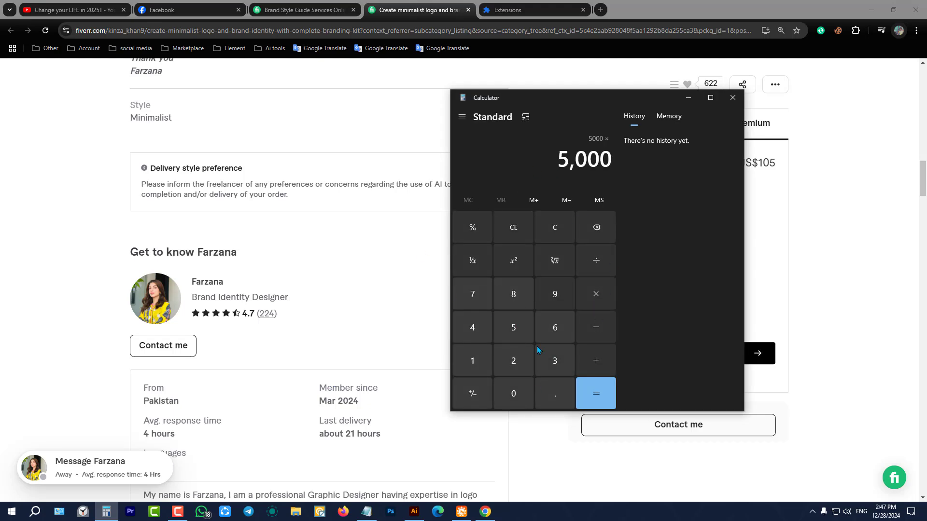
left_click(554, 359)
left_click(510, 395)
left_click(514, 392)
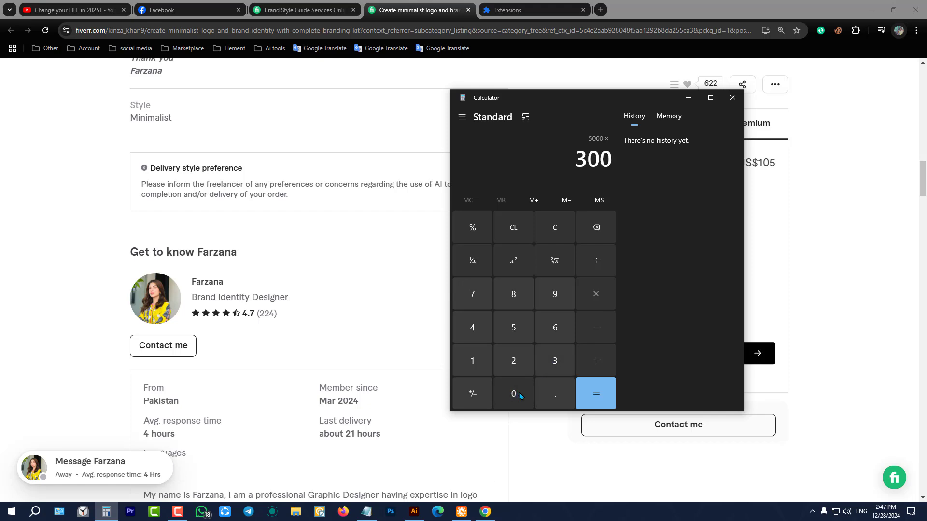
left_click(594, 392)
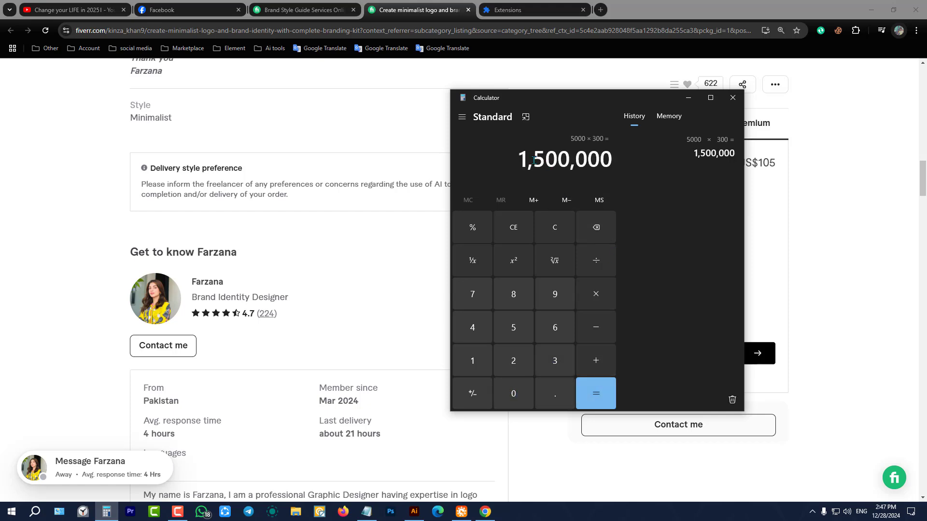
left_click_drag(533, 160, 509, 156)
left_click(732, 98)
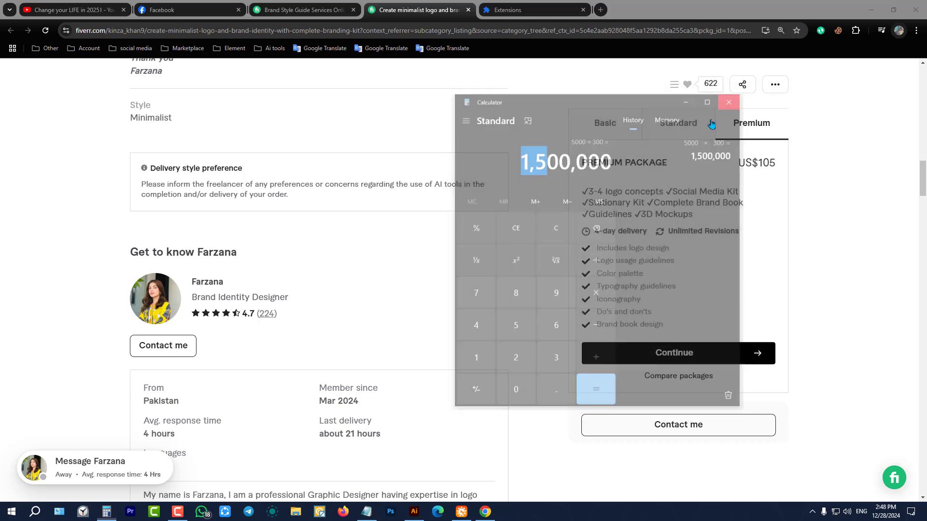
Return to the gig's image gallery, advance to the Cart Works Brand Guidelines sample and open it enlarged
scroll(540, 228, "up", 10)
scroll(540, 228, "up", 8)
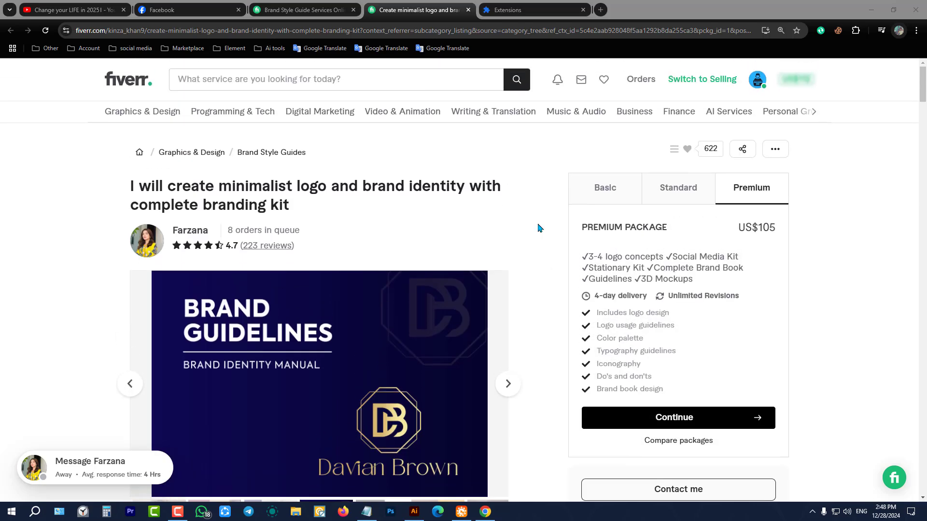
scroll(540, 228, "down", 3)
left_click(510, 247)
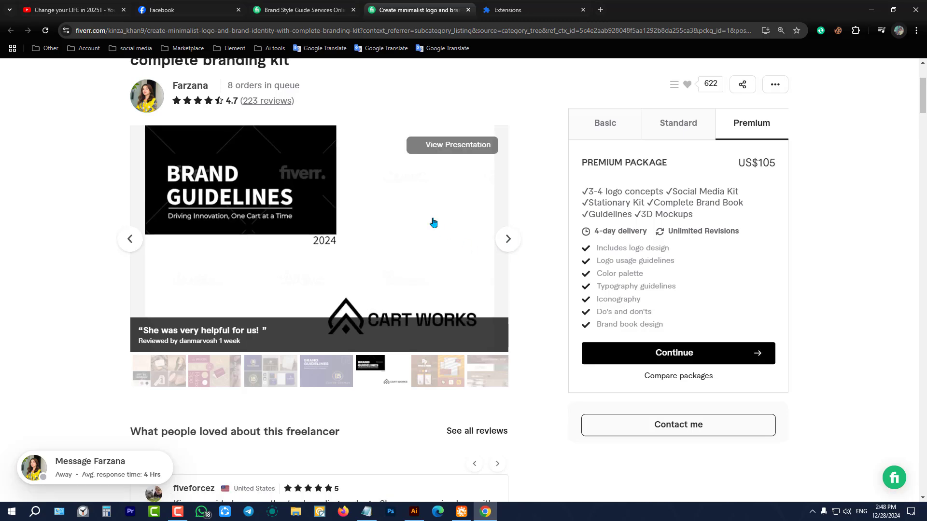
left_click(433, 223)
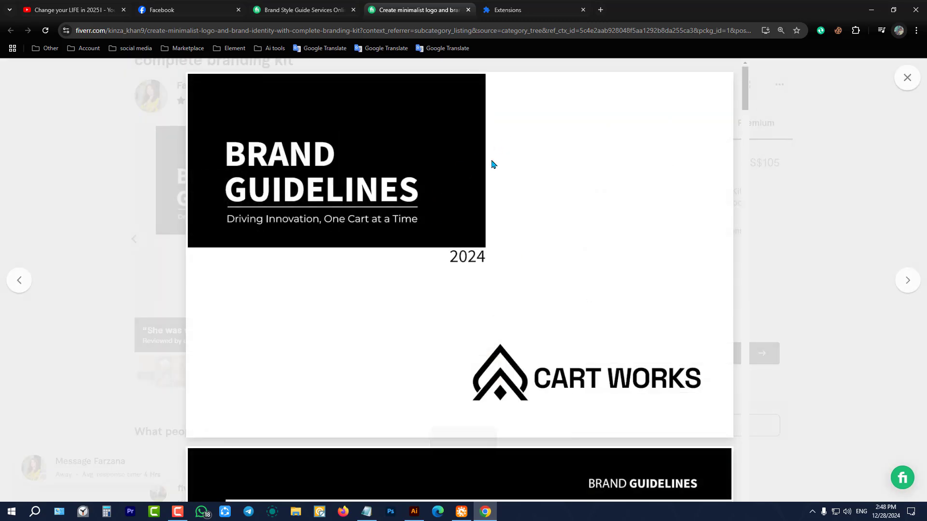
Examine the Cart Works manual's cover, client review, Table of Contents, Logo page and Primary and Secondary Logo page
scroll(491, 163, "down", 3)
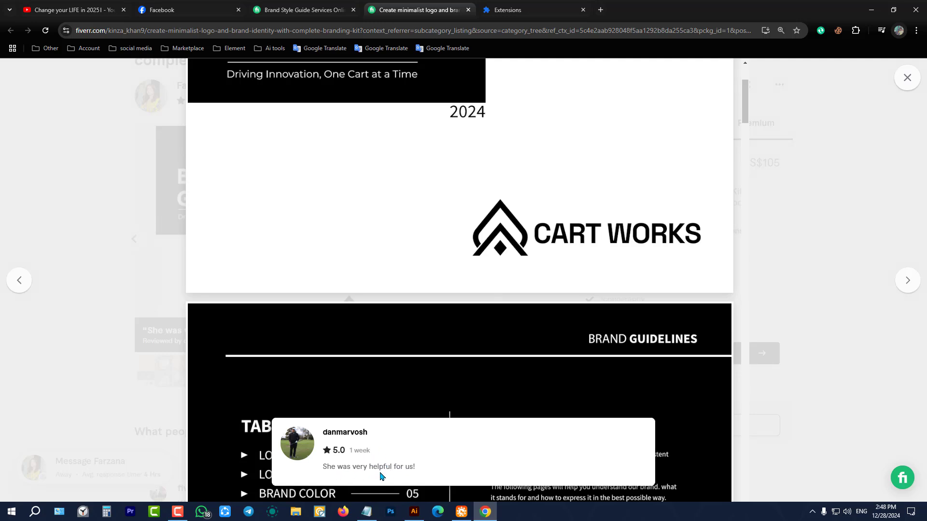
scroll(400, 366, "up", 3)
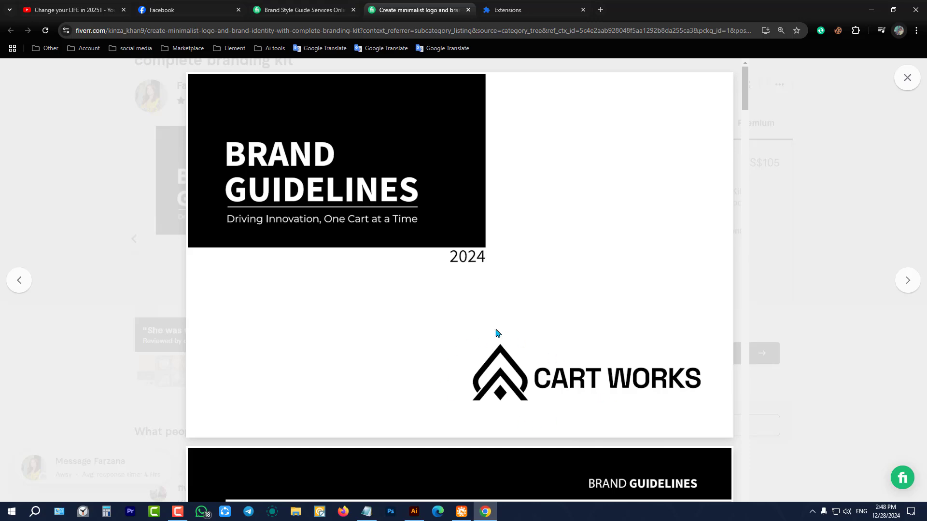
scroll(497, 331, "down", 9)
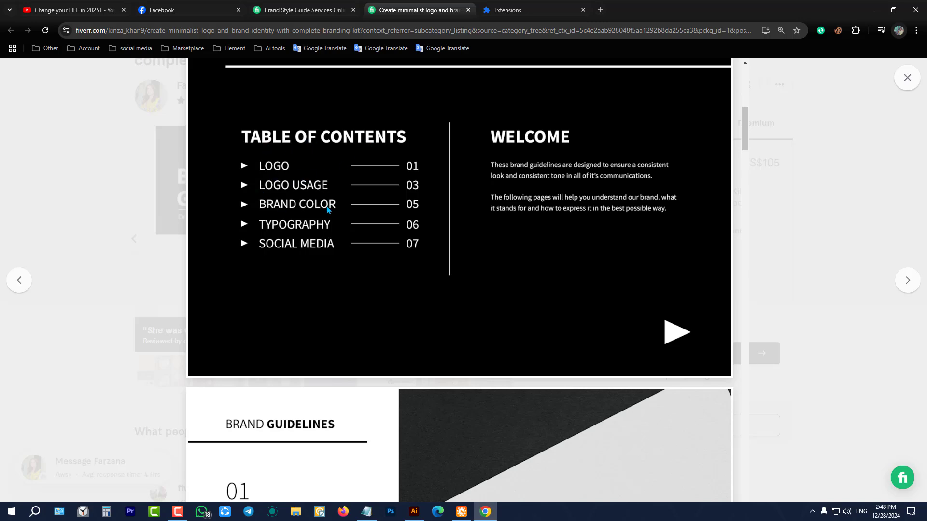
scroll(480, 236, "down", 6)
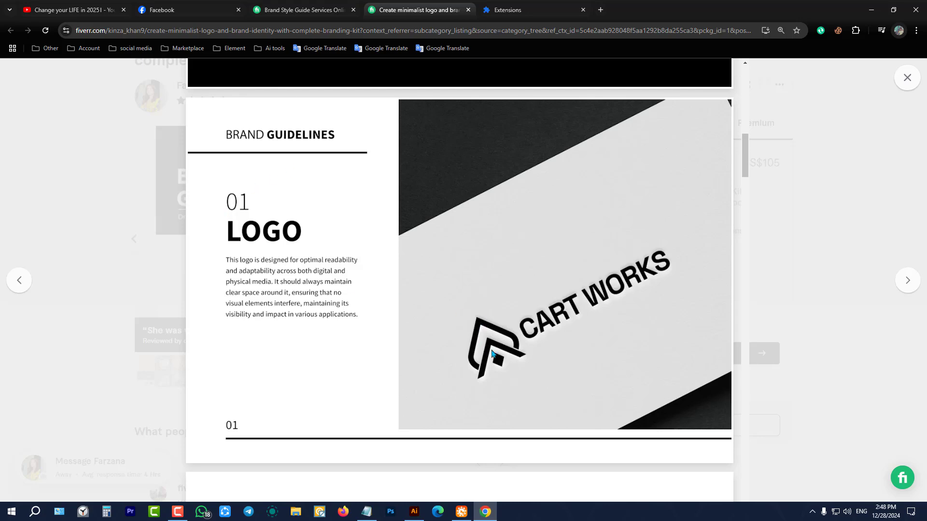
scroll(487, 351, "down", 3)
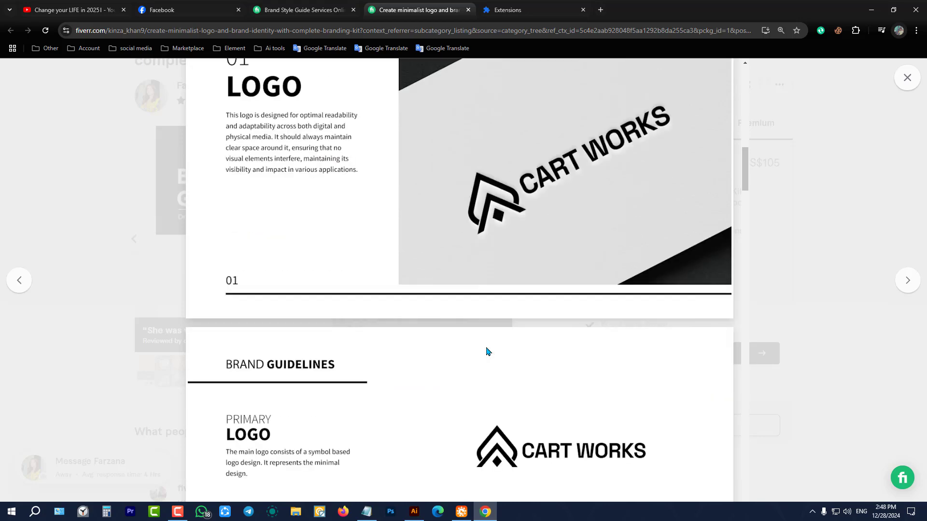
scroll(649, 163, "down", 6)
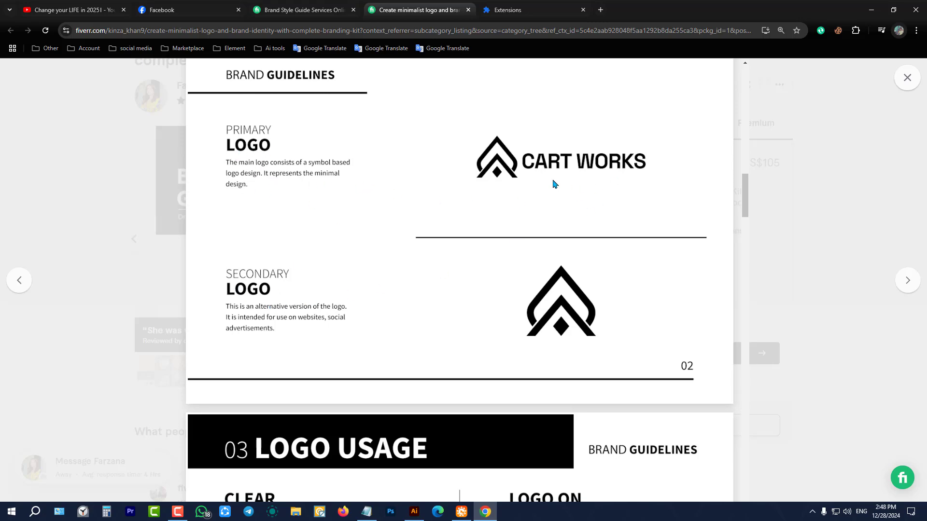
Examine the manual's Logo Usage page and its App Icon Variations and Logo Incorrect Usage page
scroll(531, 300, "down", 6)
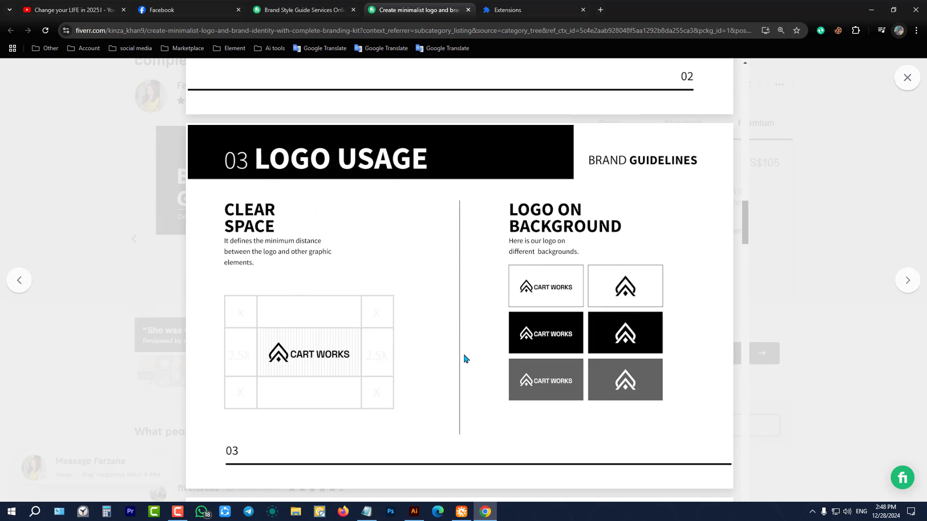
scroll(563, 296, "down", 3)
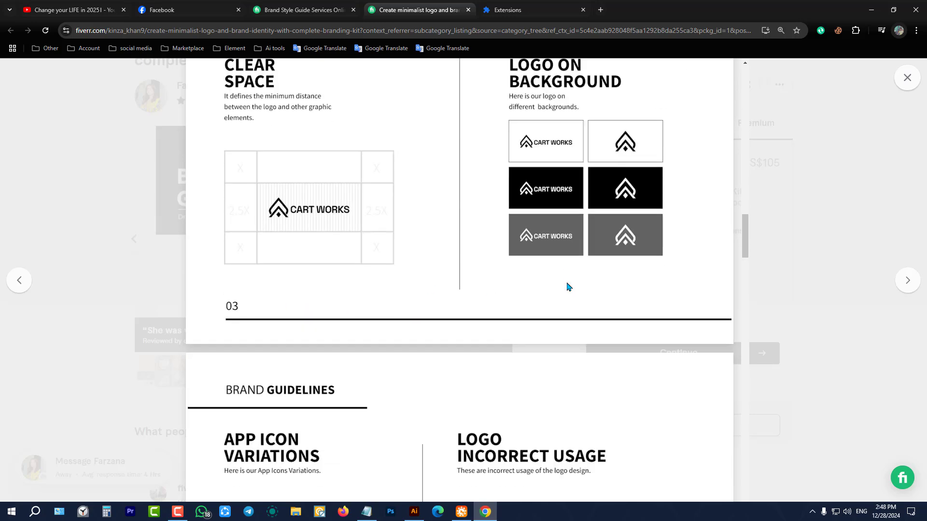
scroll(386, 229, "down", 2)
scroll(400, 232, "down", 1)
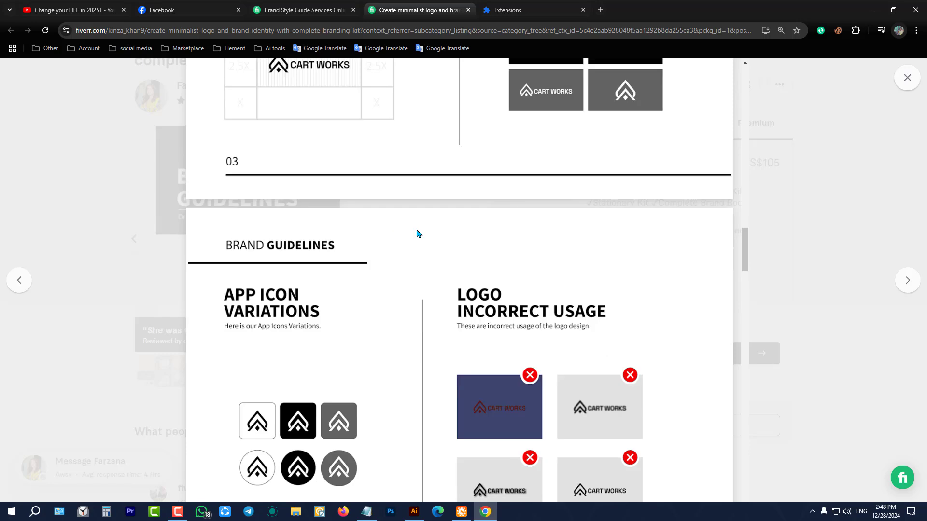
scroll(418, 233, "down", 3)
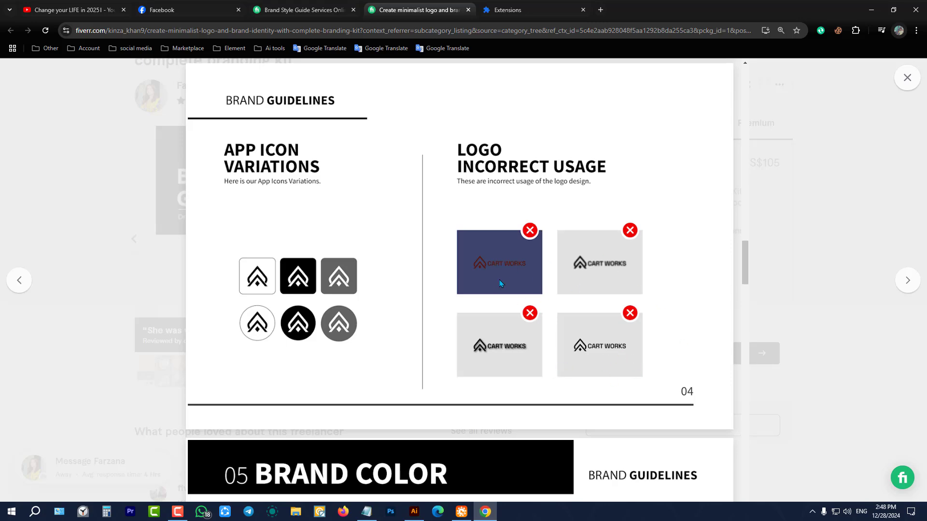
Examine the manual's Brand Color, Typography and Social Media pages
scroll(498, 285, "down", 6)
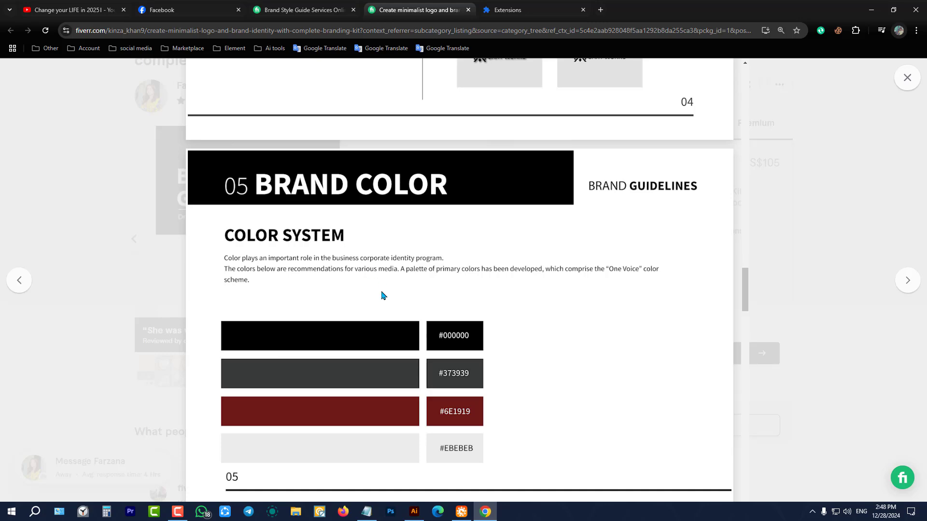
scroll(336, 202, "down", 3)
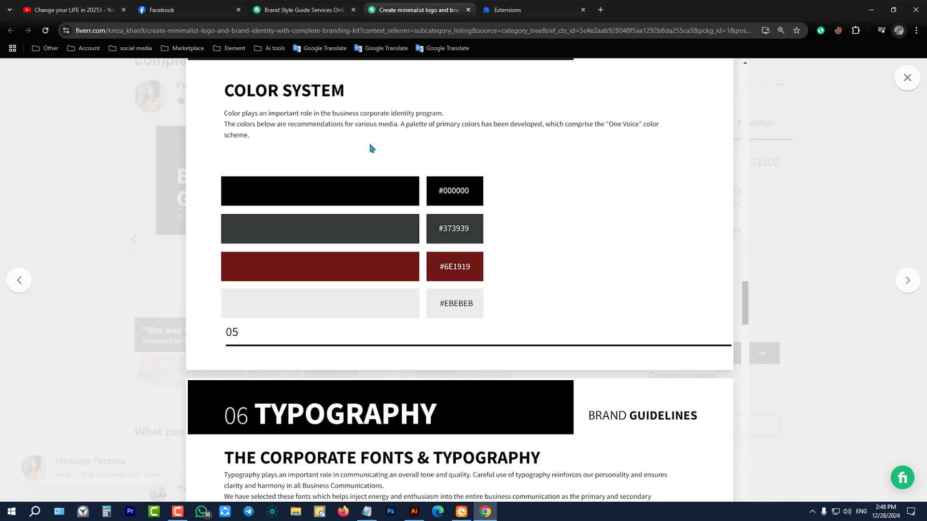
scroll(374, 182, "down", 6)
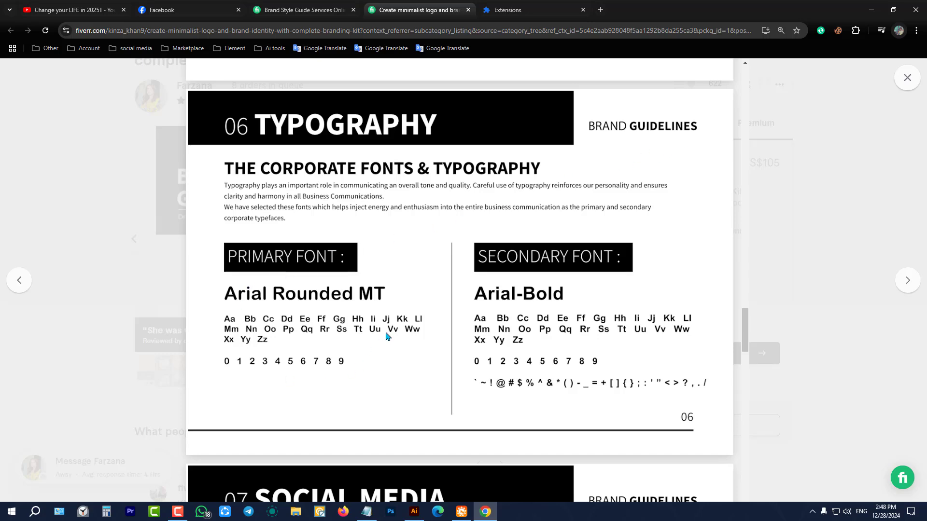
scroll(386, 335, "down", 6)
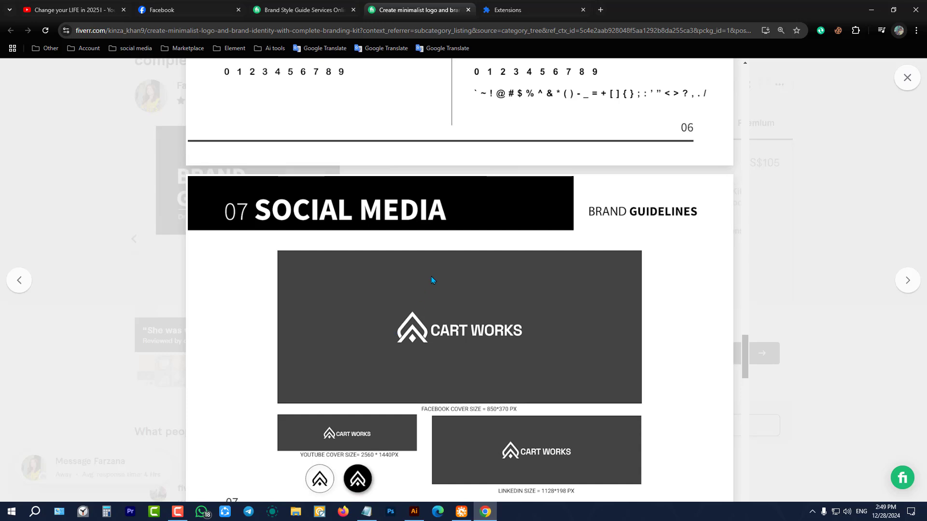
scroll(430, 273, "down", 3)
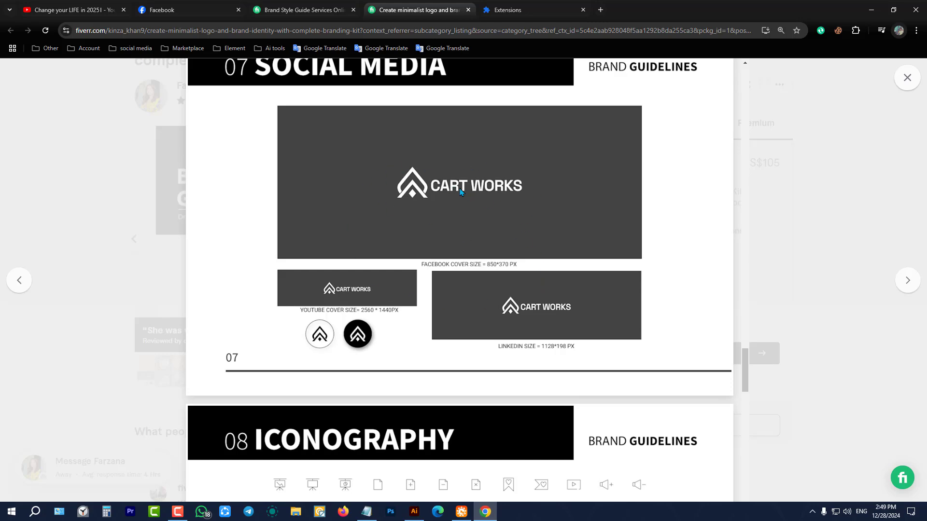
Examine the Cart Works manual's Iconography, Brand Pattern and Website UI UX pages through to the closing logo page
scroll(460, 193, "down", 6)
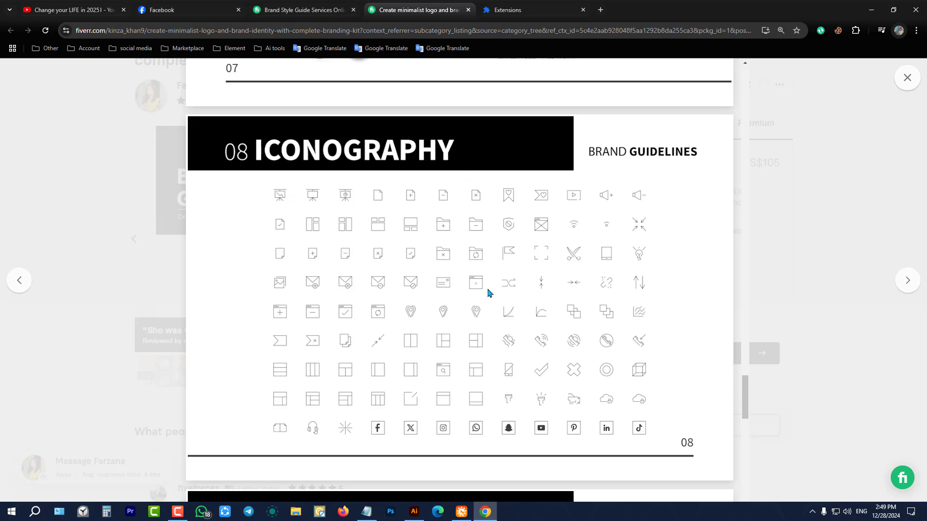
scroll(488, 292, "down", 9)
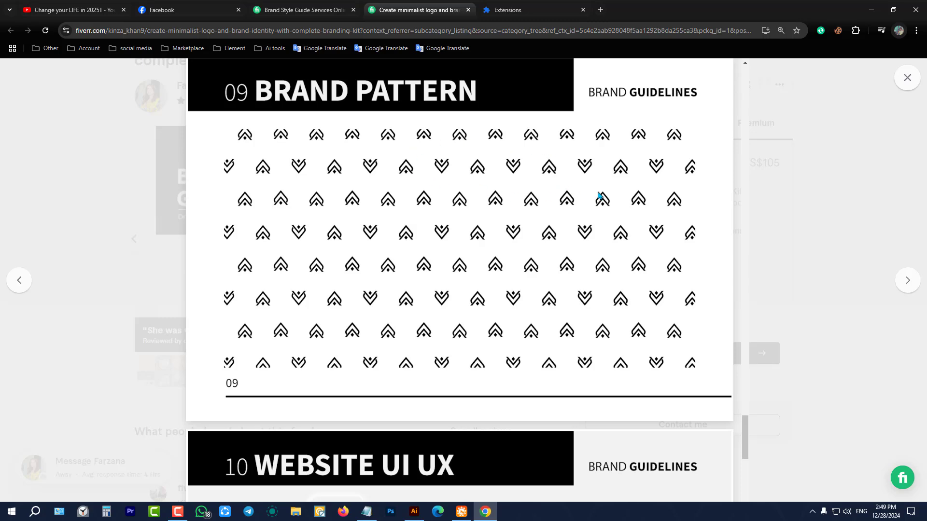
scroll(424, 240, "down", 6)
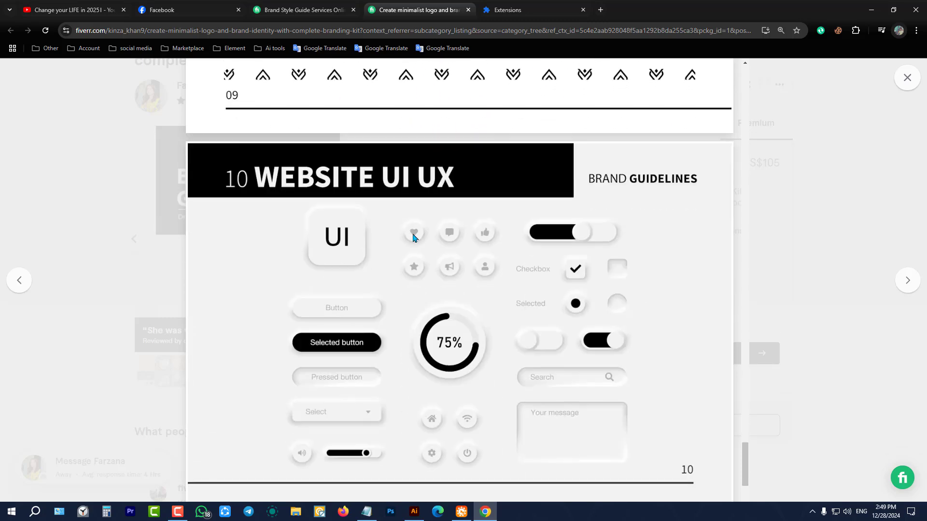
scroll(429, 200, "down", 8)
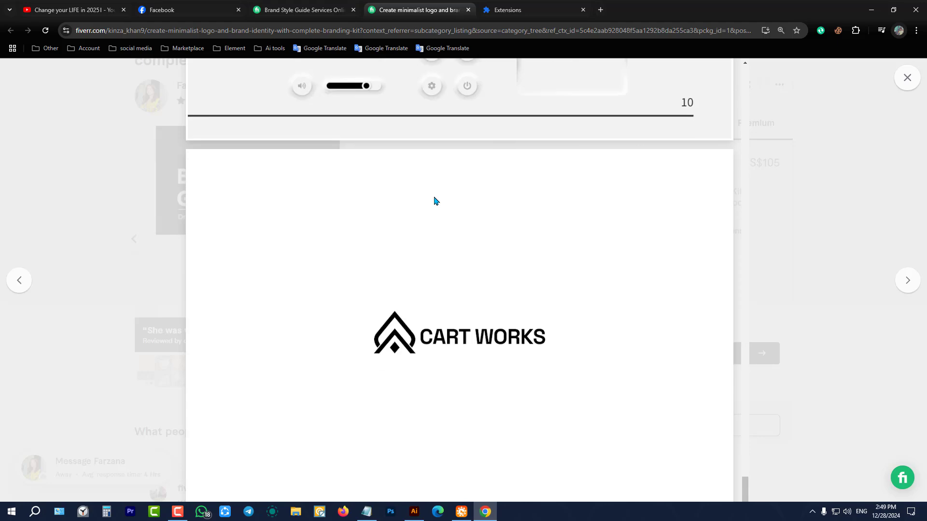
Close the enlarged Cart Works manual and advance the gig gallery to the Riz&Rose sample
scroll(437, 197, "up", 20)
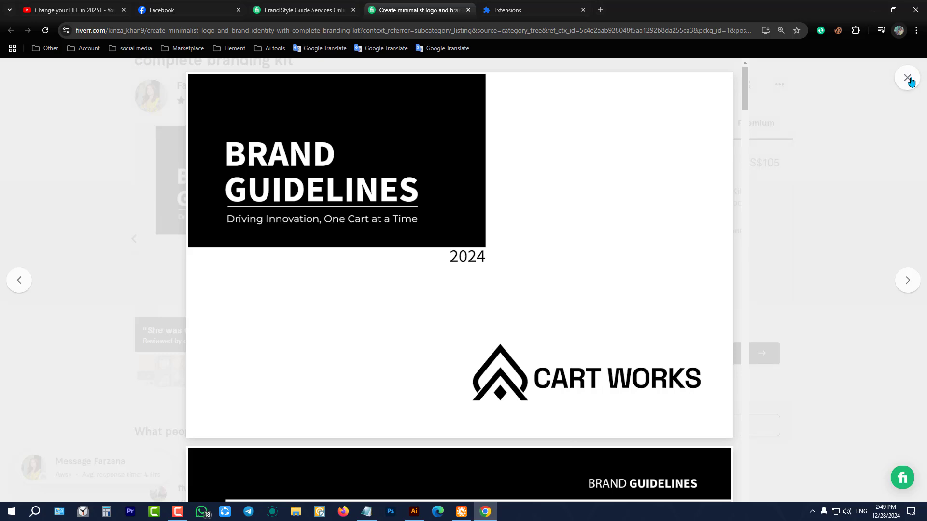
left_click(908, 78)
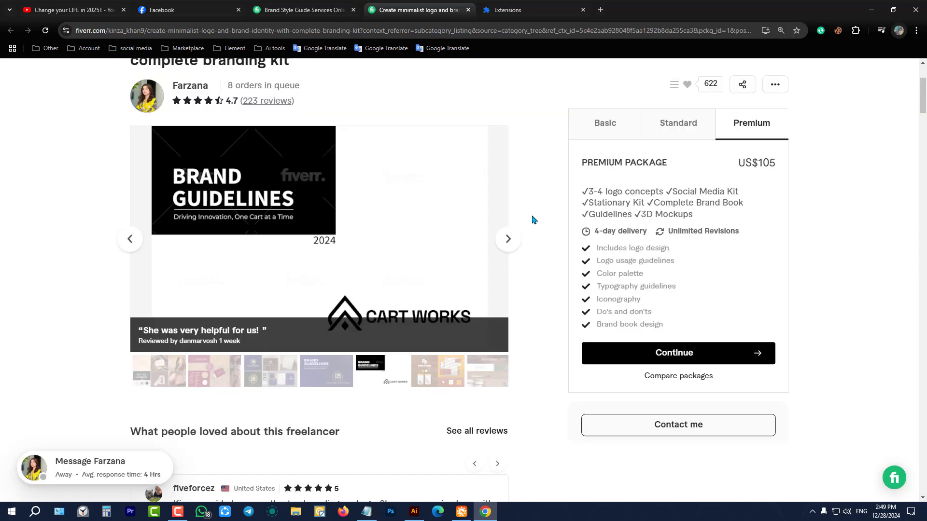
scroll(532, 219, "up", 3)
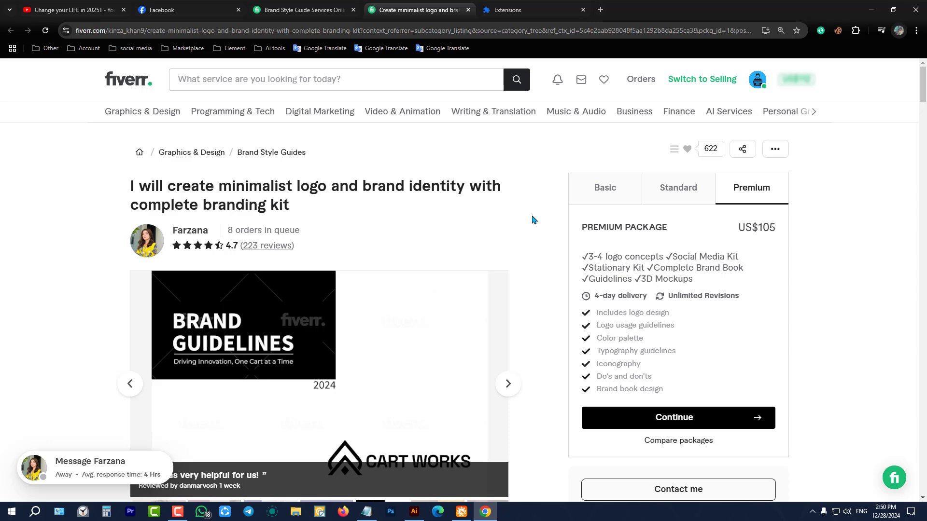
scroll(533, 219, "down", 3)
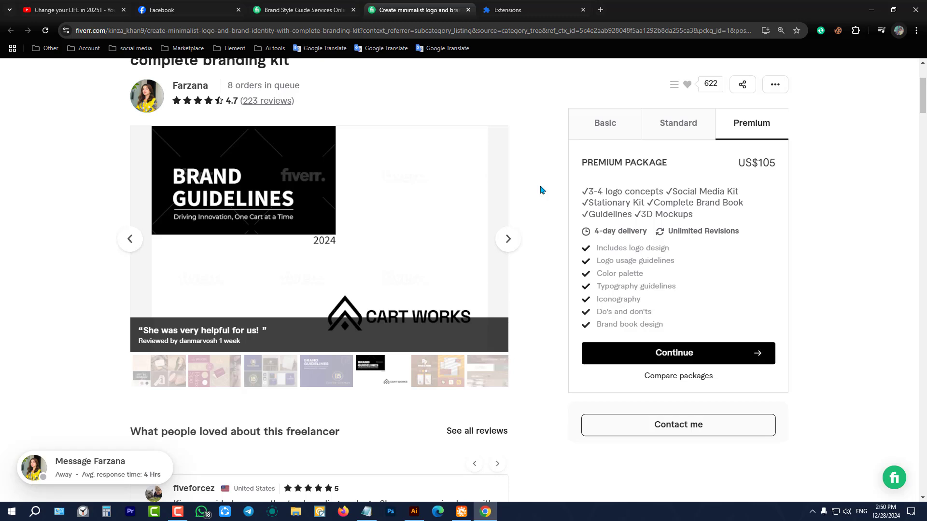
scroll(542, 190, "up", 3)
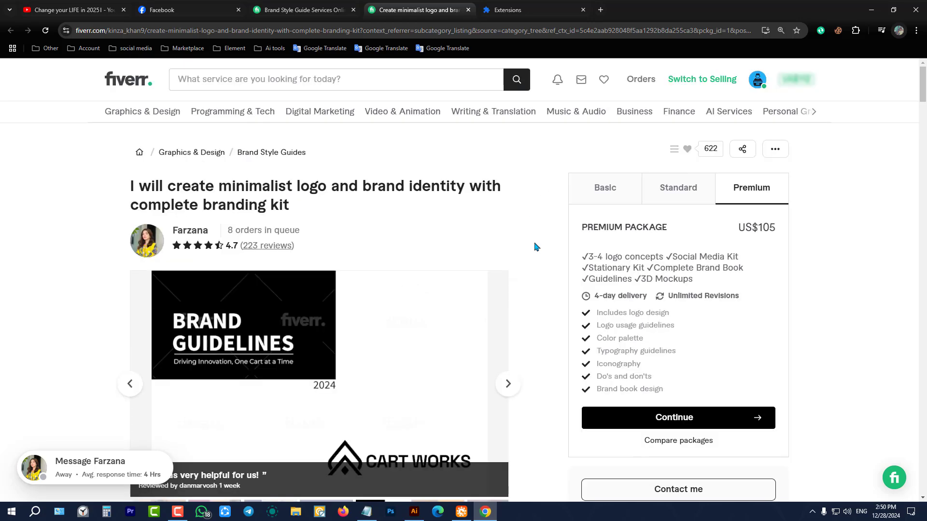
left_click(506, 392)
left_click(505, 396)
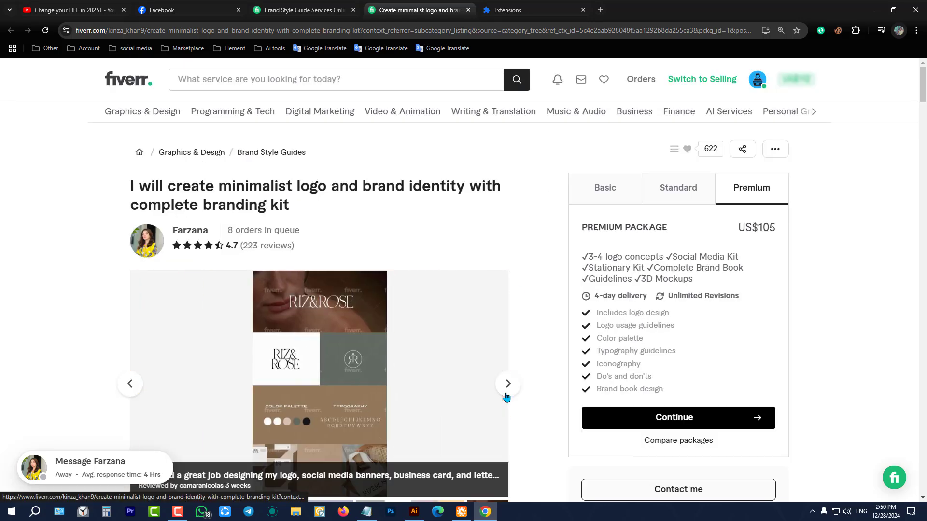
Switch to the Brand Style Guides listing, browse the competing gigs and return to the start of the page
left_click(301, 10)
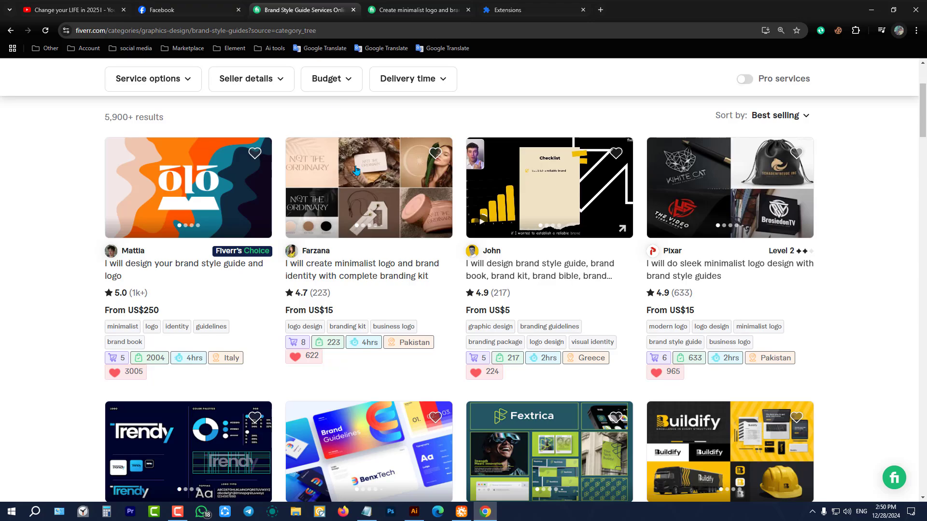
scroll(420, 247, "down", 5)
scroll(420, 247, "down", 5)
scroll(421, 247, "up", 5)
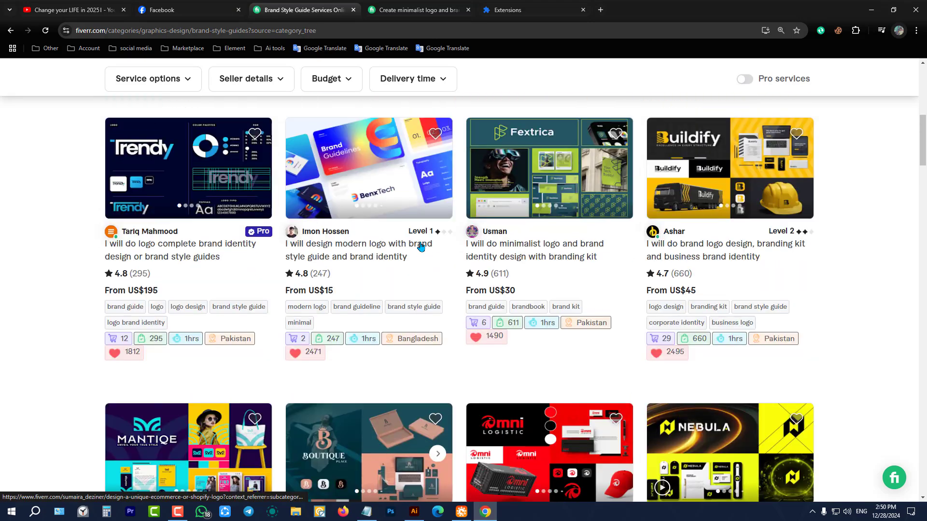
scroll(419, 247, "up", 8)
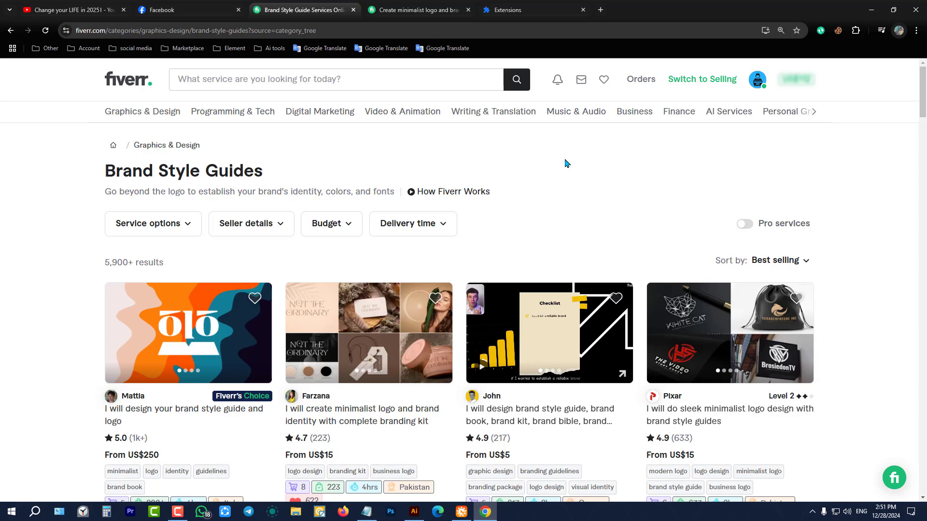
Open Chrome's browsing history page and bring up its Delete browsing data dialog
left_click(915, 31)
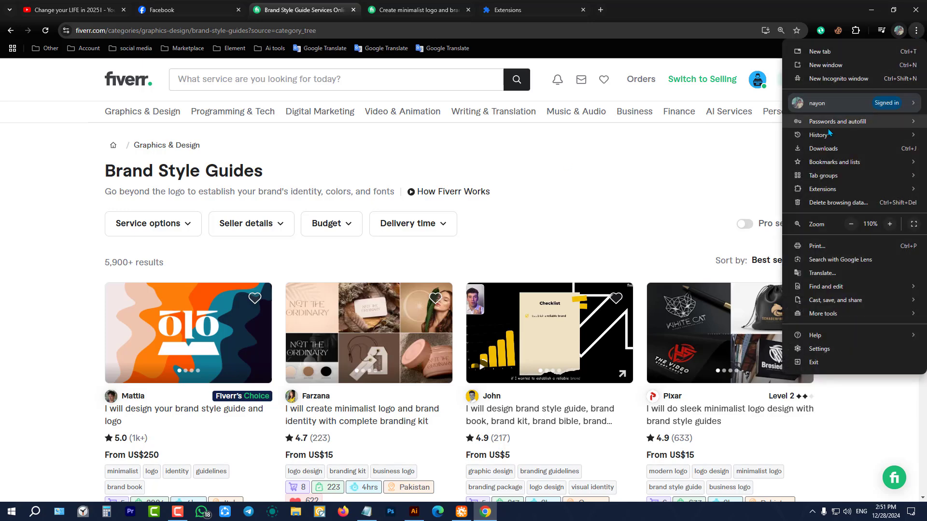
mouse_move(819, 136)
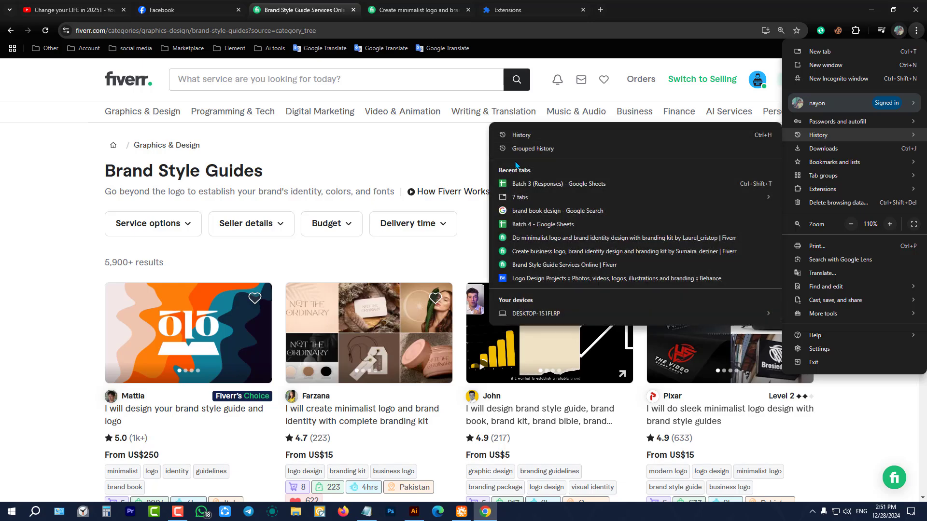
left_click(522, 135)
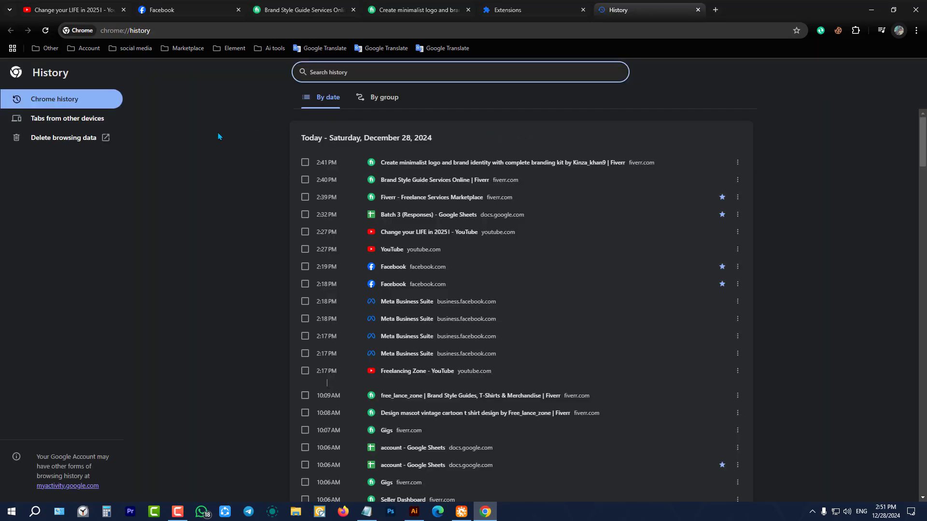
left_click(71, 139)
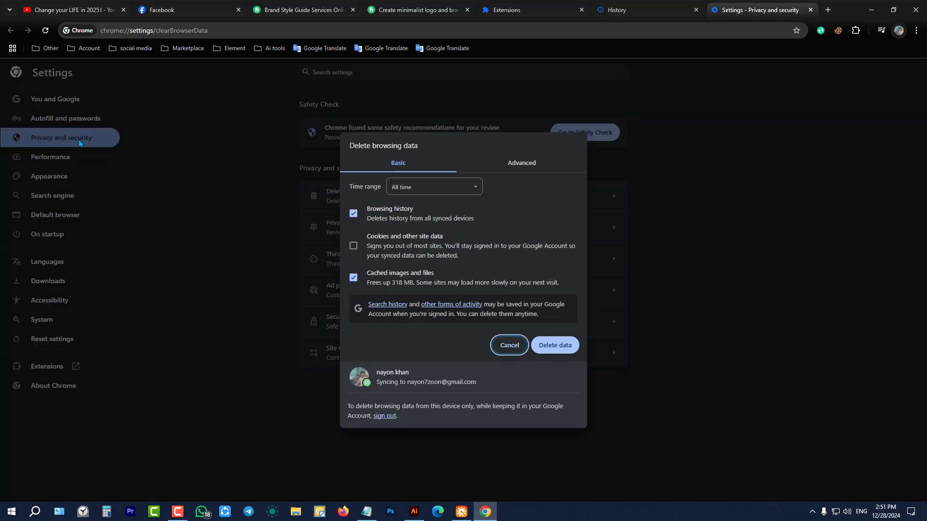
Review the Advanced deletion options, return to the Basic ones and cancel without deleting any data
left_click(519, 164)
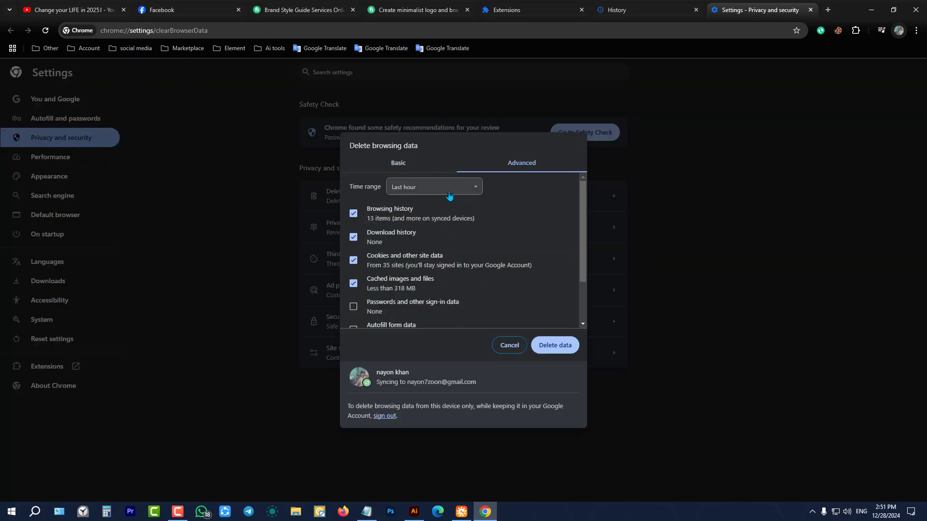
scroll(432, 265, "down", 2)
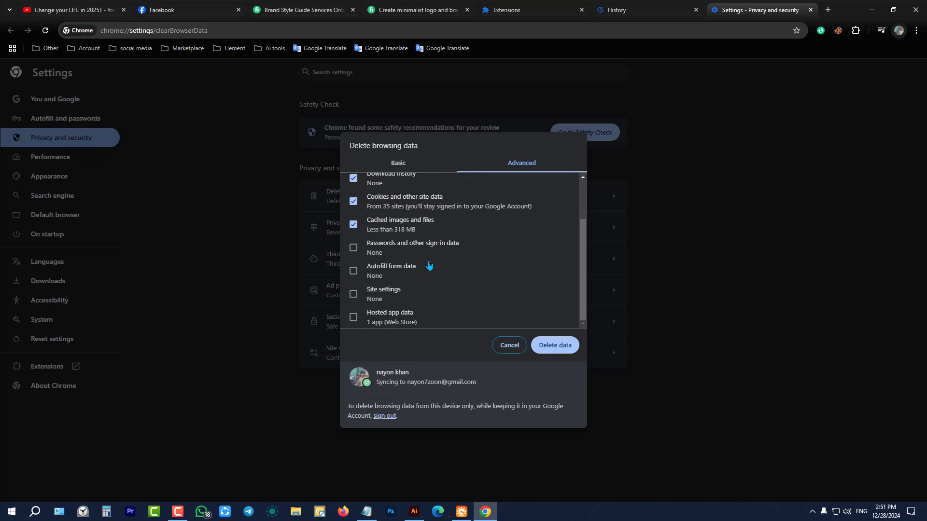
scroll(400, 244, "up", 2)
left_click(405, 164)
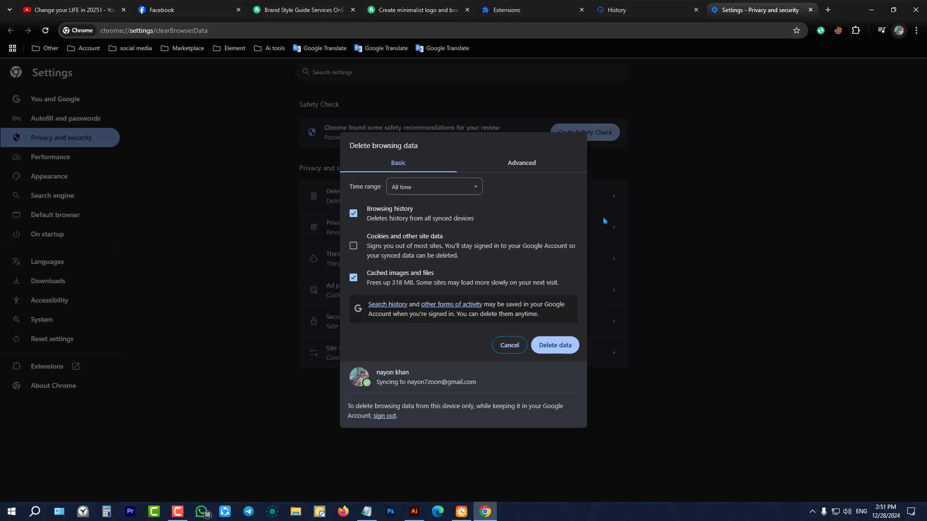
left_click(510, 349)
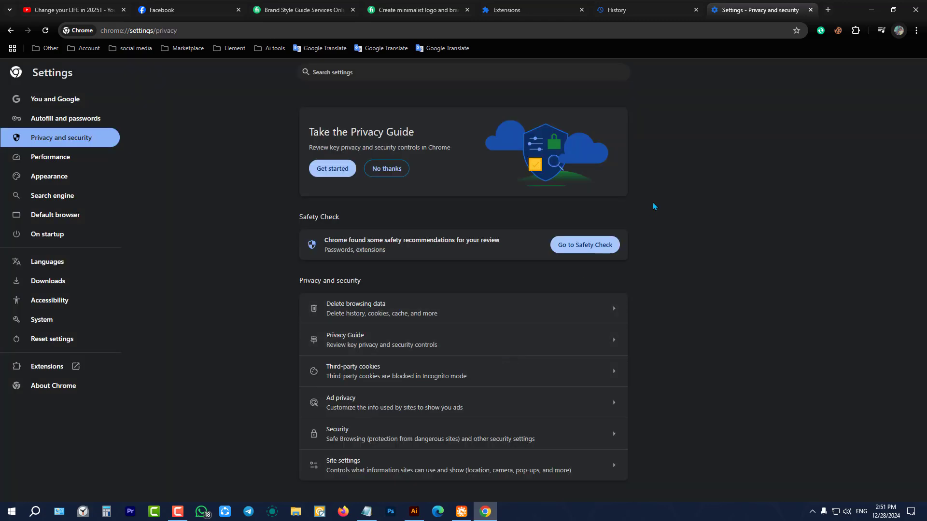
Close the Settings, History and Extensions tabs
left_click(811, 9)
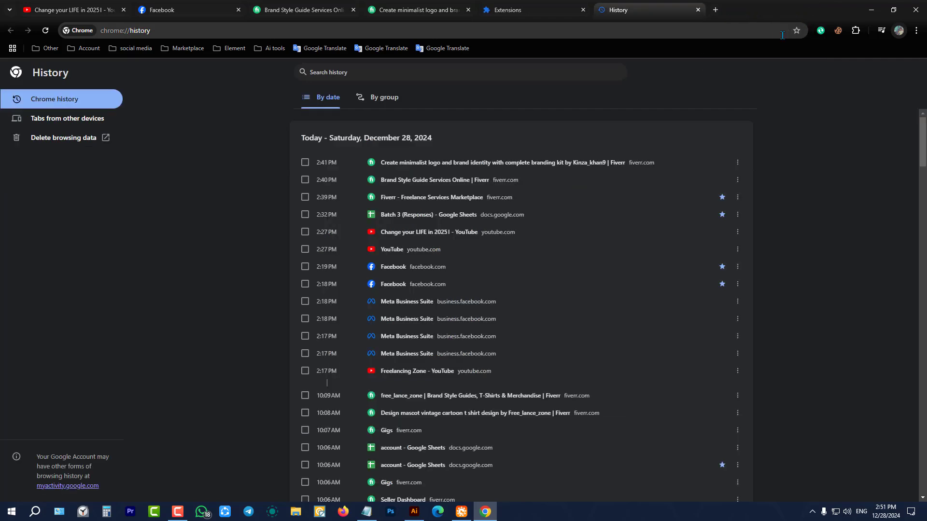
left_click(698, 10)
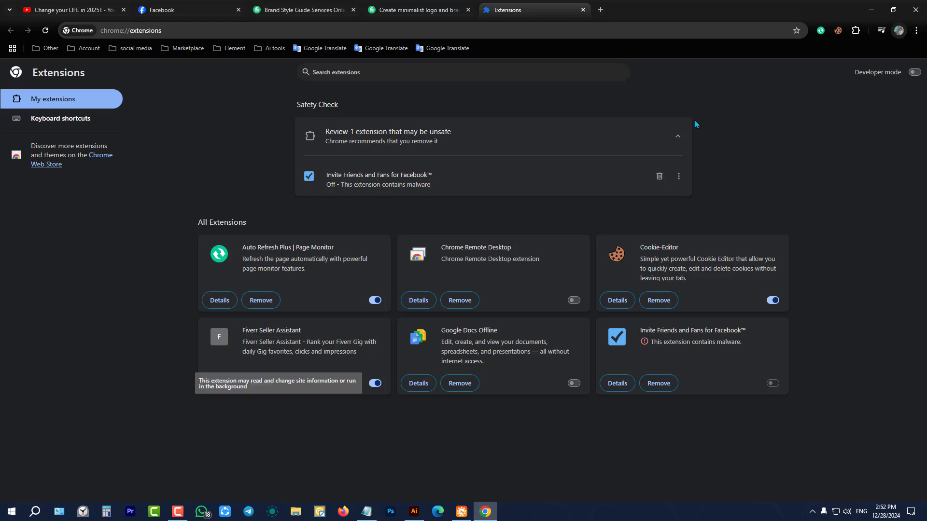
left_click(583, 9)
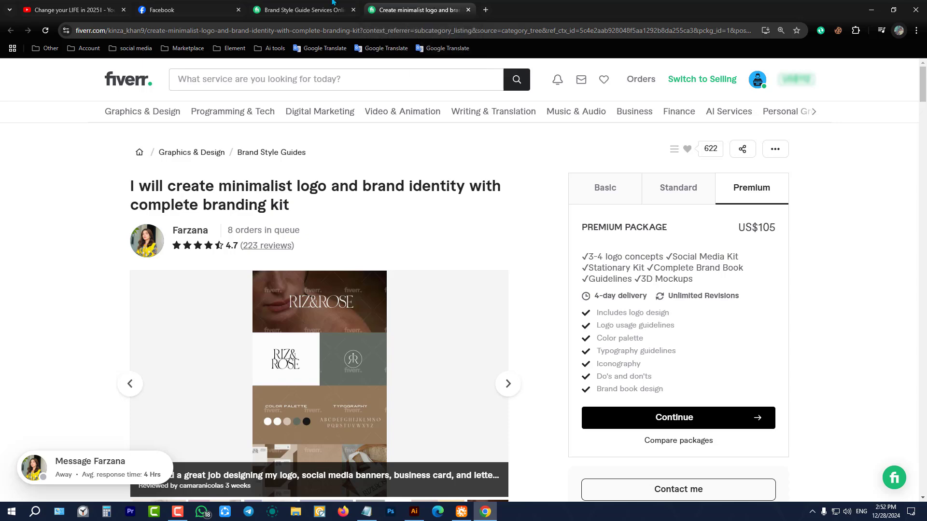
Minimize the browser and check the class 52 topic in the Batch 3 class list, minimizing the list too
left_click(304, 6)
left_click(218, 4)
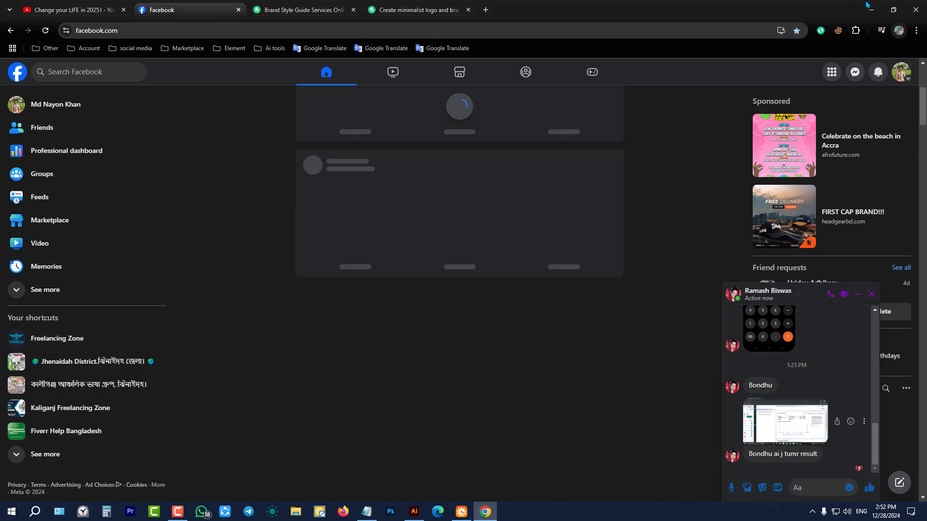
left_click(871, 10)
left_click(367, 512)
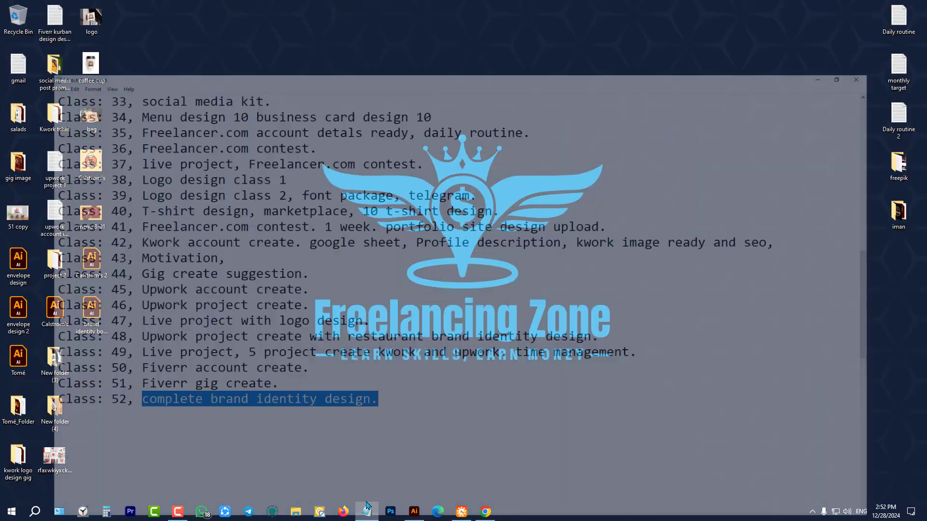
left_click(299, 369)
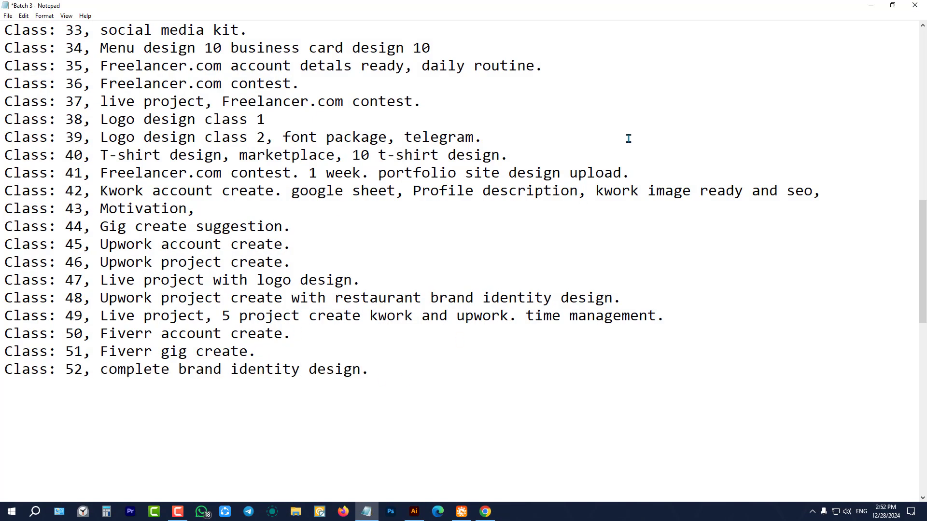
left_click(871, 5)
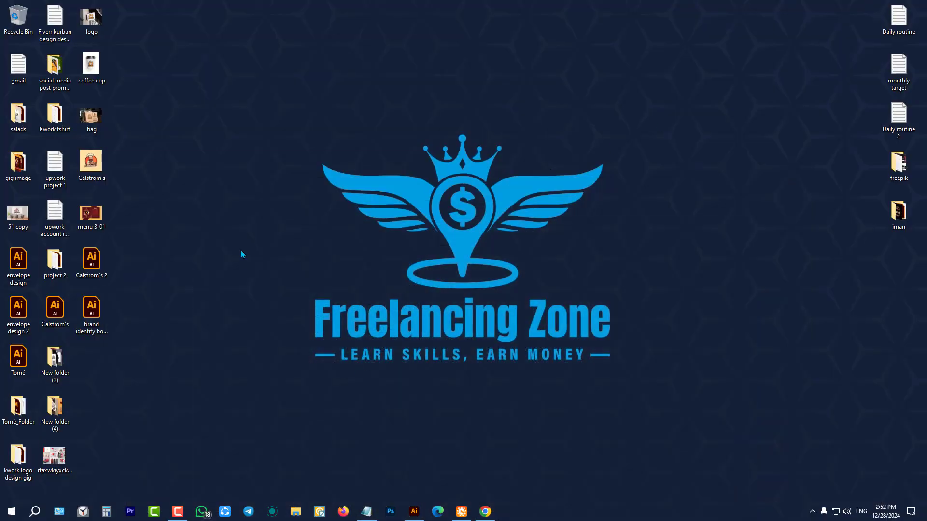
Open the brand identity book design file from the desktop in Illustrator
double_click(92, 309)
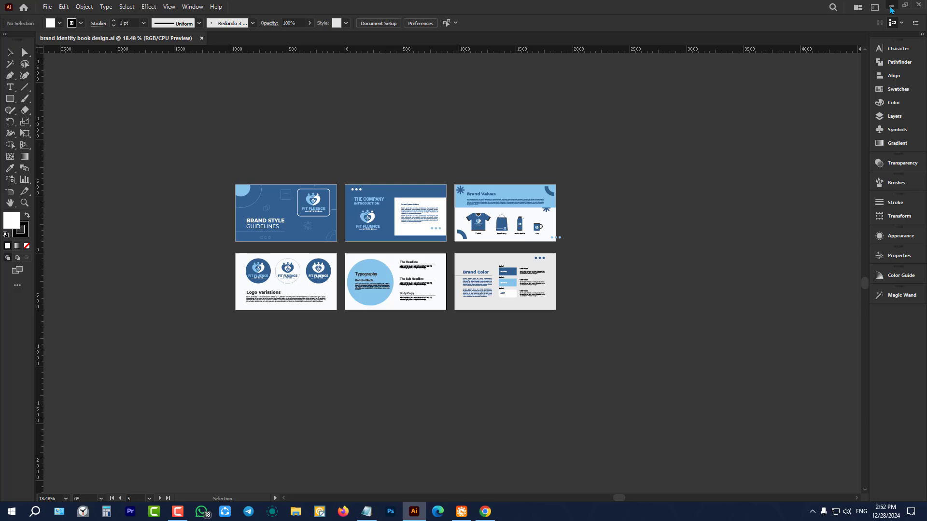
left_click(891, 7)
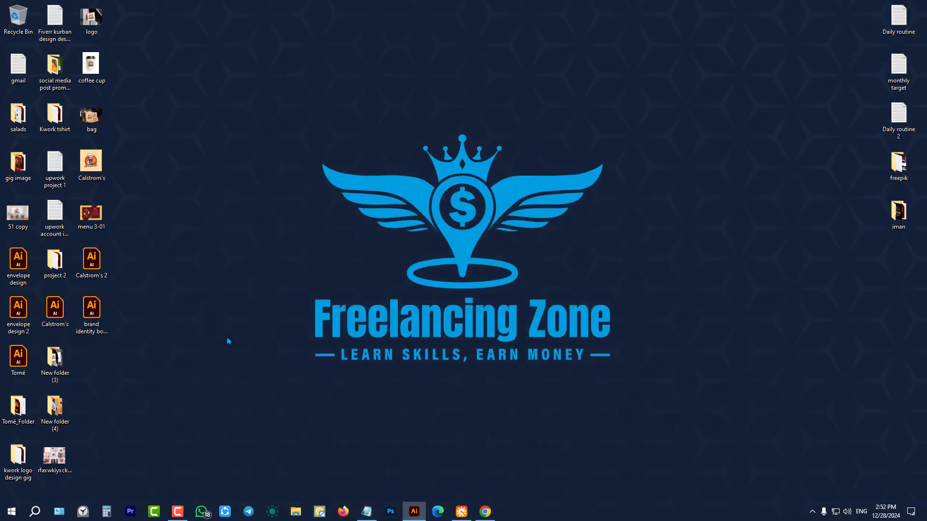
left_click(91, 320)
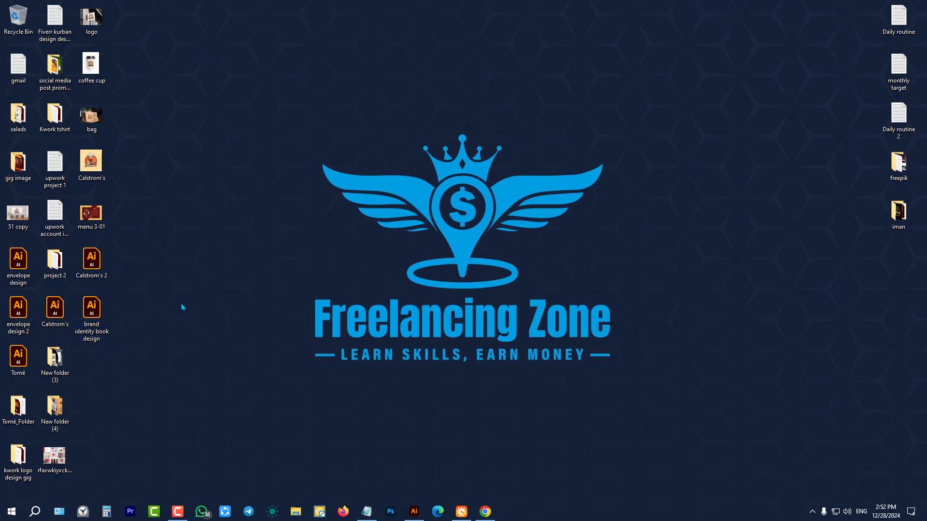
double_click(106, 320)
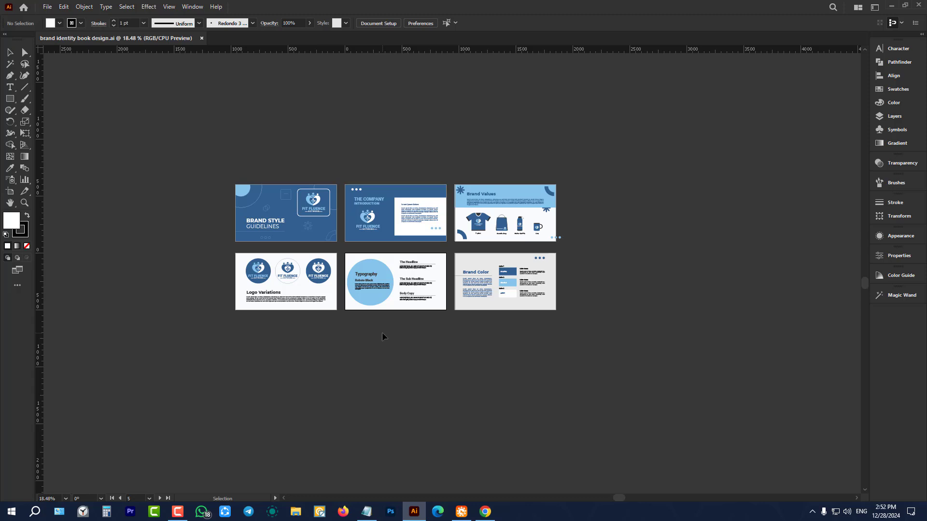
Examine the brand book's six artboards and the Brand Style Guidelines cover up close
scroll(417, 204, "up", 2)
scroll(416, 204, "down", 2)
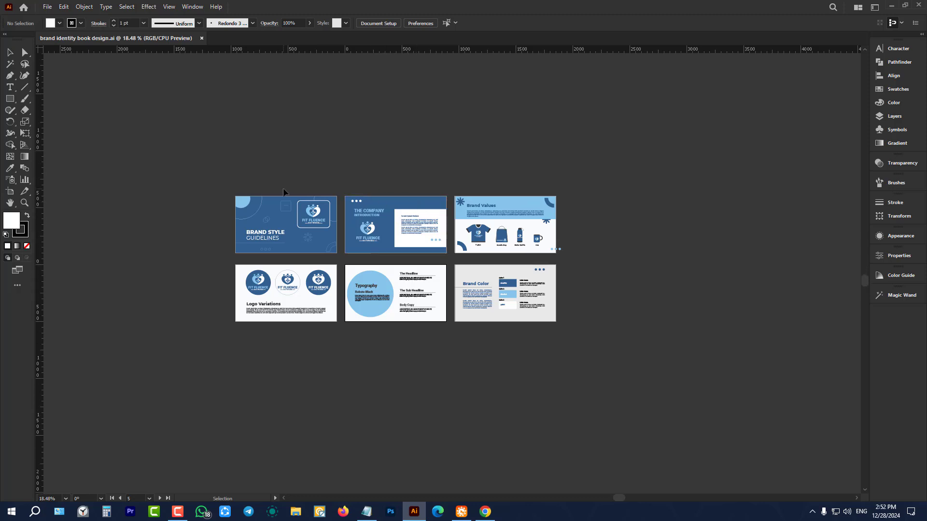
scroll(273, 197, "up", 2)
scroll(273, 197, "up", 3)
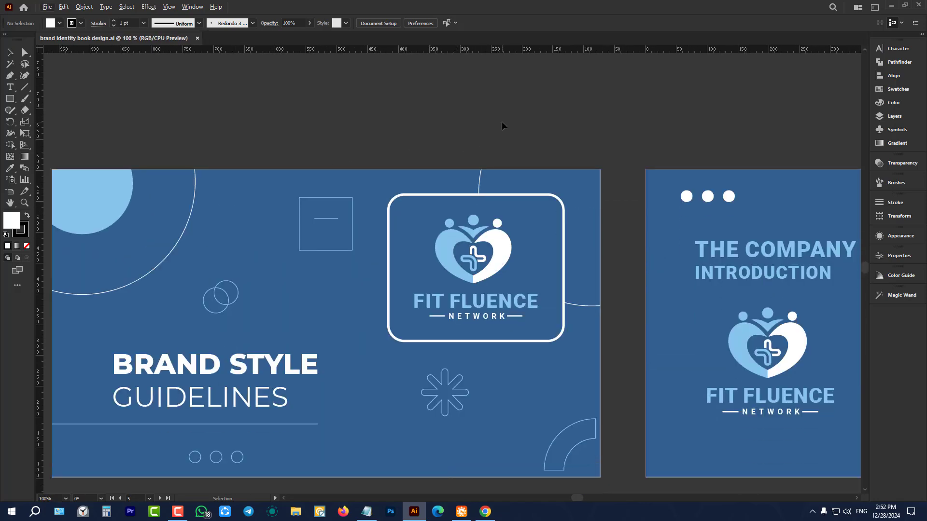
scroll(502, 126, "down", 3)
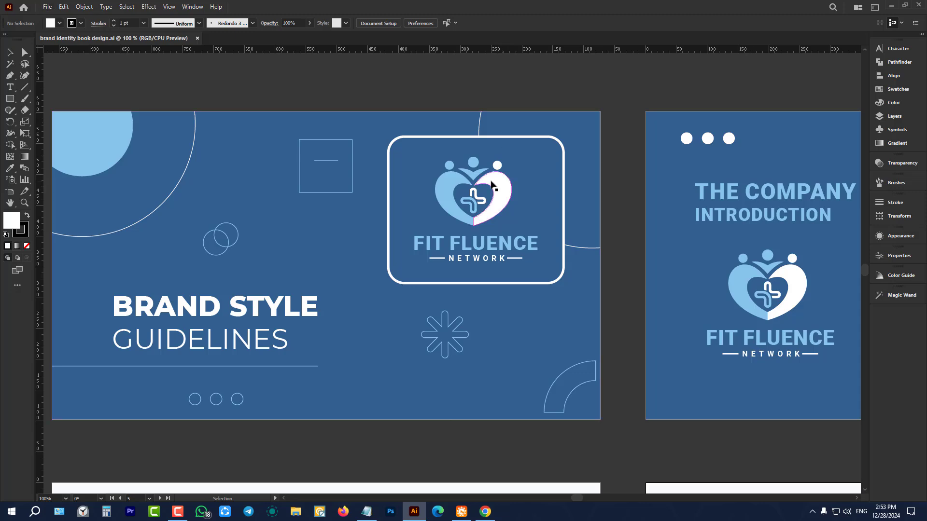
scroll(490, 179, "up", 1)
scroll(444, 209, "down", 3)
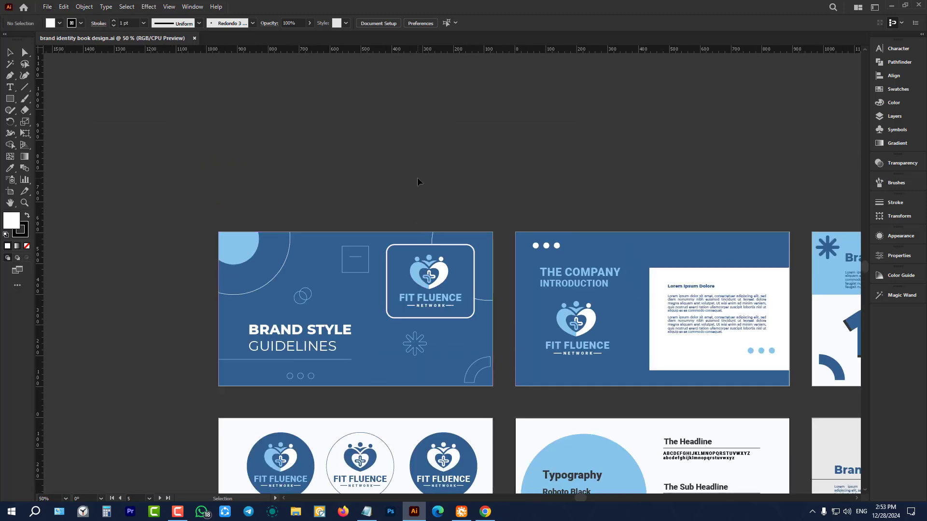
scroll(418, 181, "up", 1)
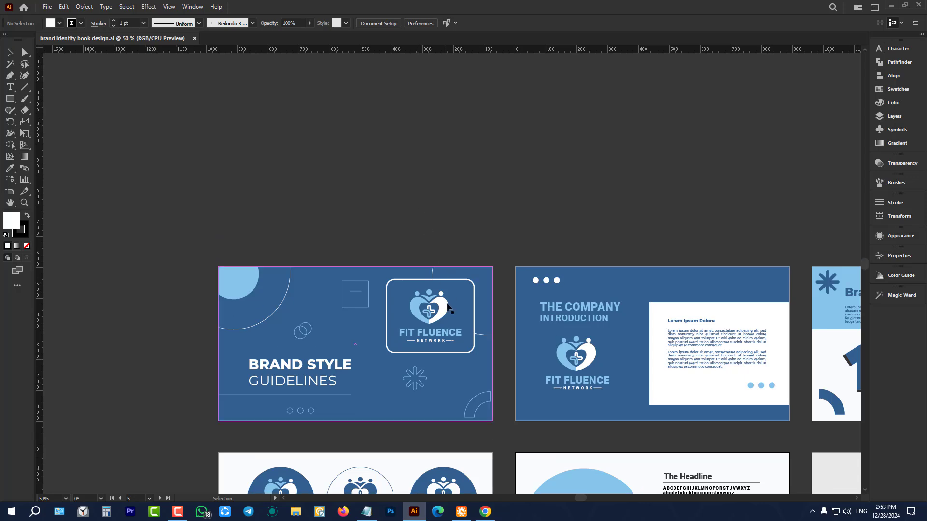
Place a copy of the cover's Fit Fluence Network logo on the empty canvas above the artboards
left_click_drag(448, 307, 436, 159)
scroll(435, 145, "up", 3)
left_click(444, 116)
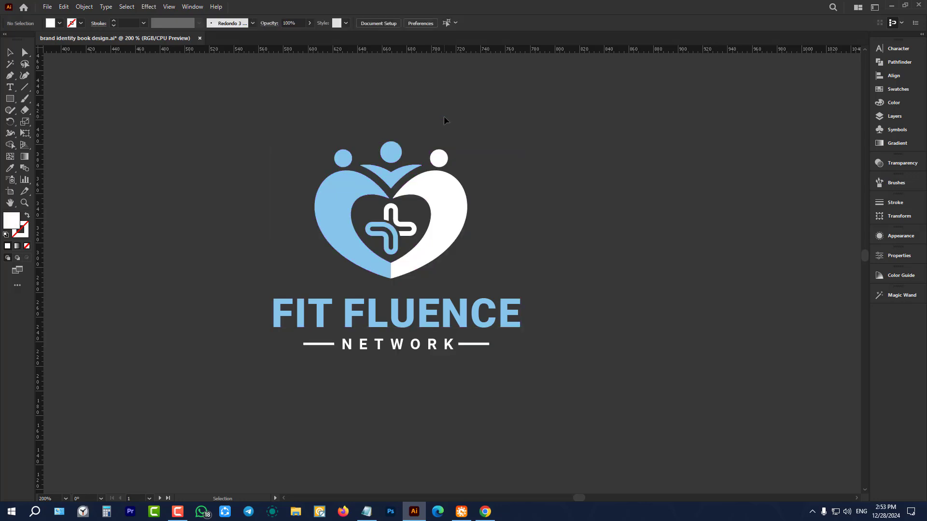
Compare the copied logo with the brand book pages and inspect its heart, figures and lettering up close
scroll(432, 238, "down", 5, "alt")
scroll(343, 352, "down", 3)
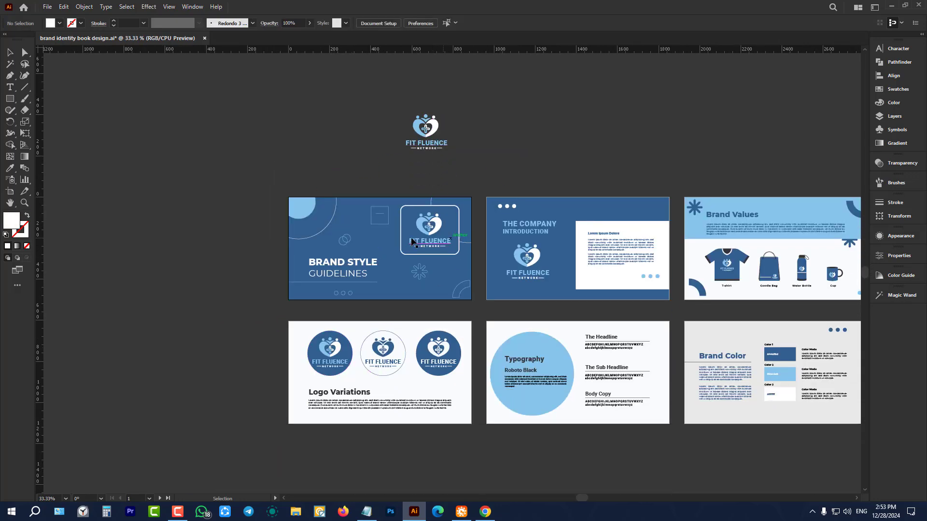
scroll(357, 296, "up", 2)
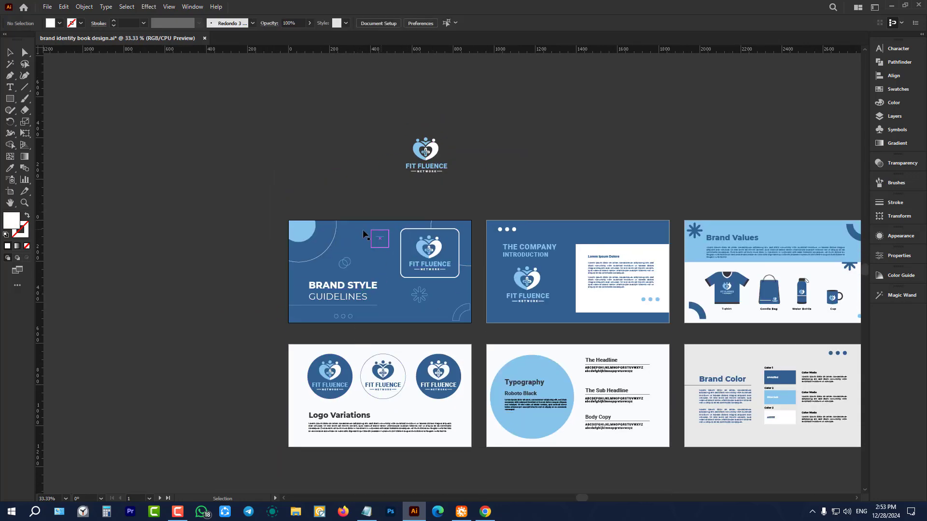
scroll(416, 219, "up", 3)
scroll(416, 218, "up", 3, "alt")
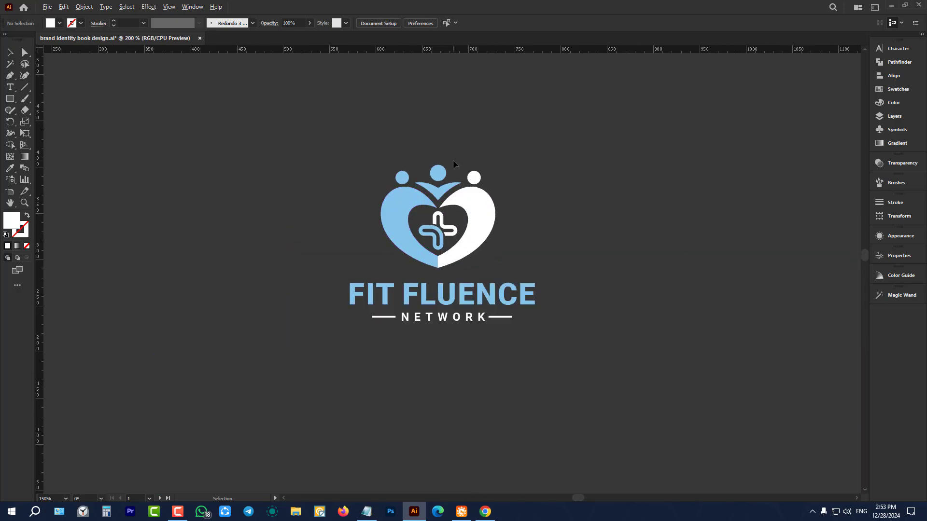
scroll(453, 161, "up", 2, "alt")
scroll(389, 180, "down", 2, "alt")
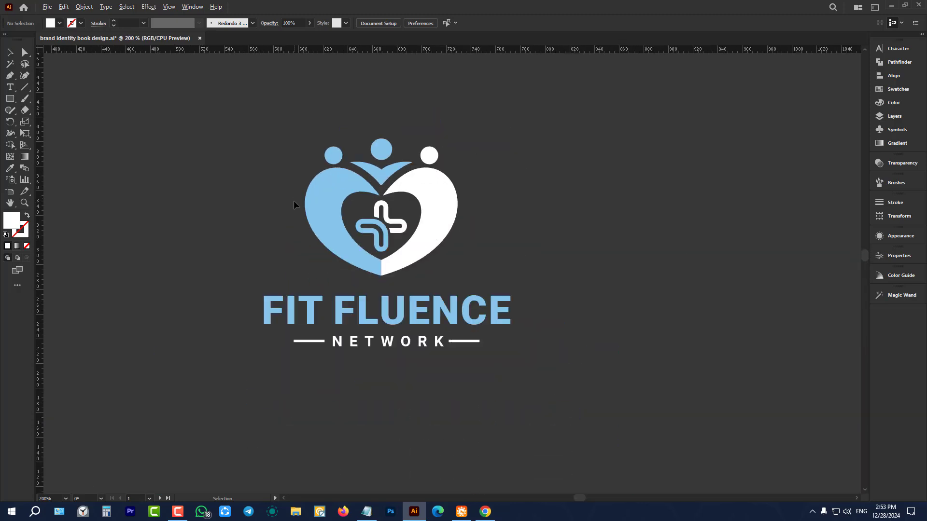
left_click(318, 190)
left_click(457, 213)
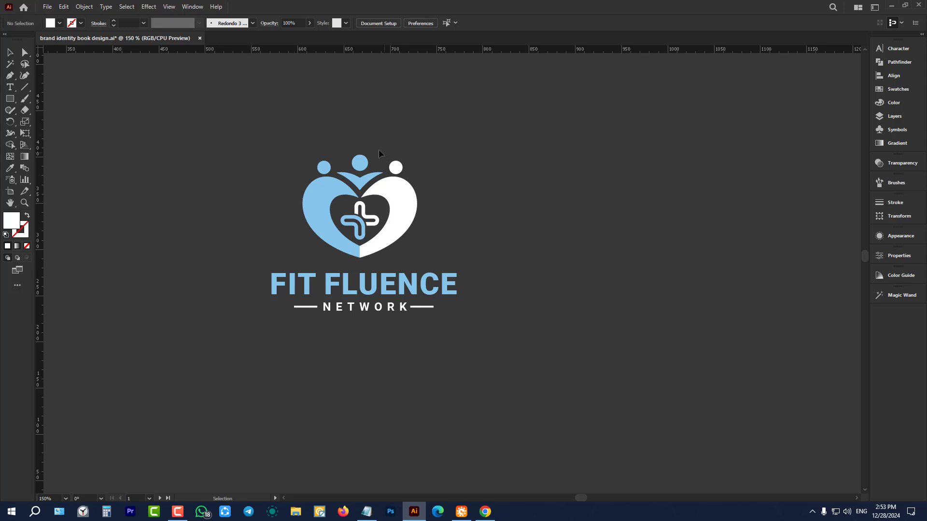
Survey the full set of brand book pages and return to a close view of the Brand Style Guidelines cover
scroll(465, 255, "down", 2)
scroll(430, 227, "down", 5)
scroll(395, 198, "down", 1)
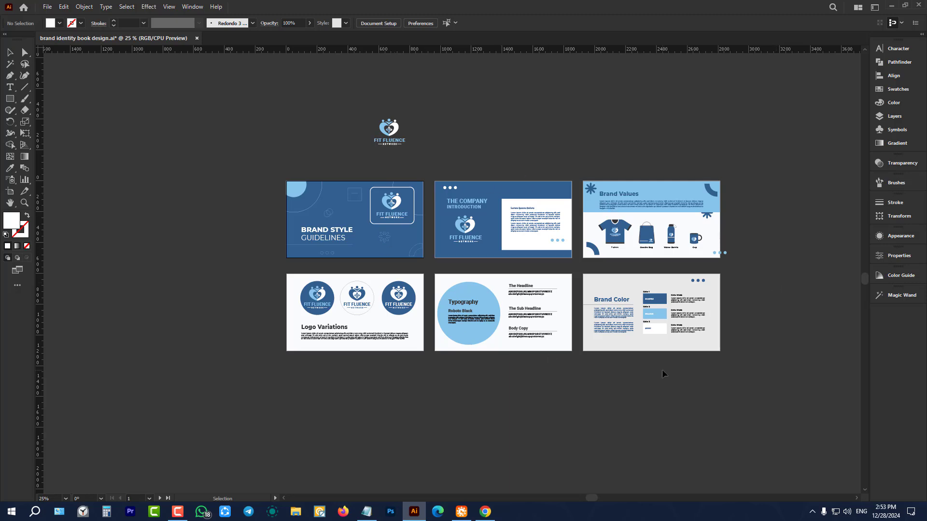
scroll(662, 370, "up", 1)
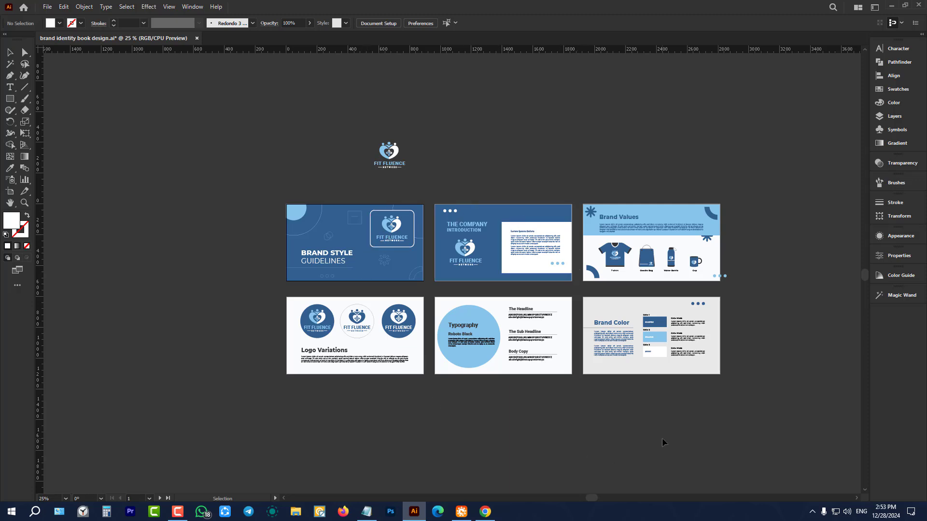
scroll(661, 441, "up", 1)
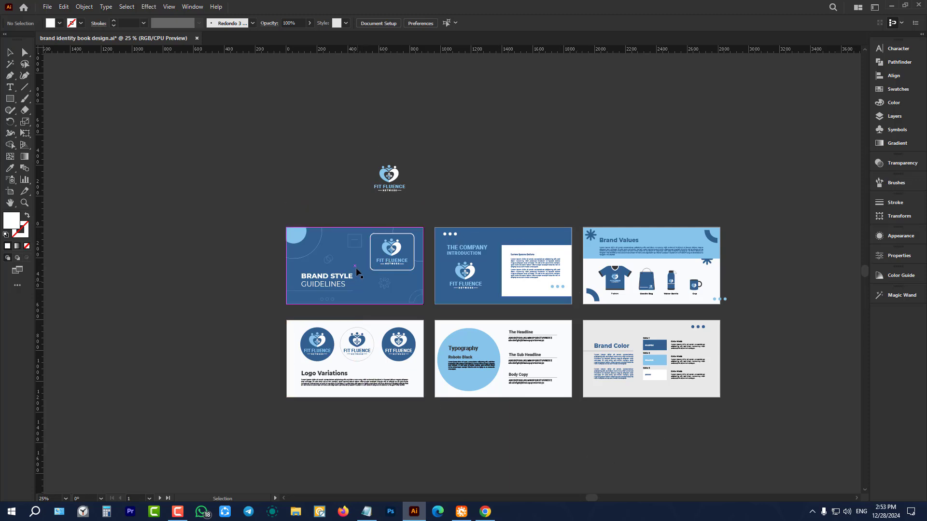
scroll(359, 253, "up", 1)
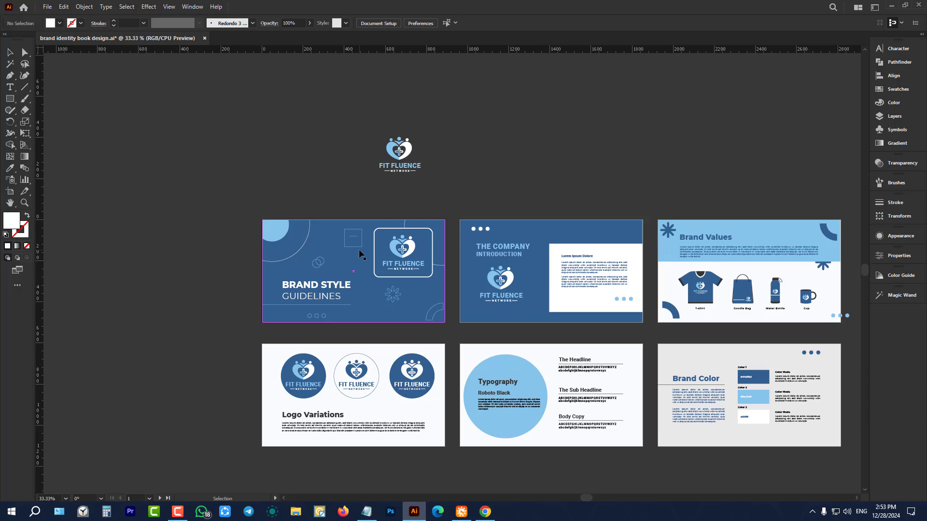
scroll(335, 231, "up", 3, "alt")
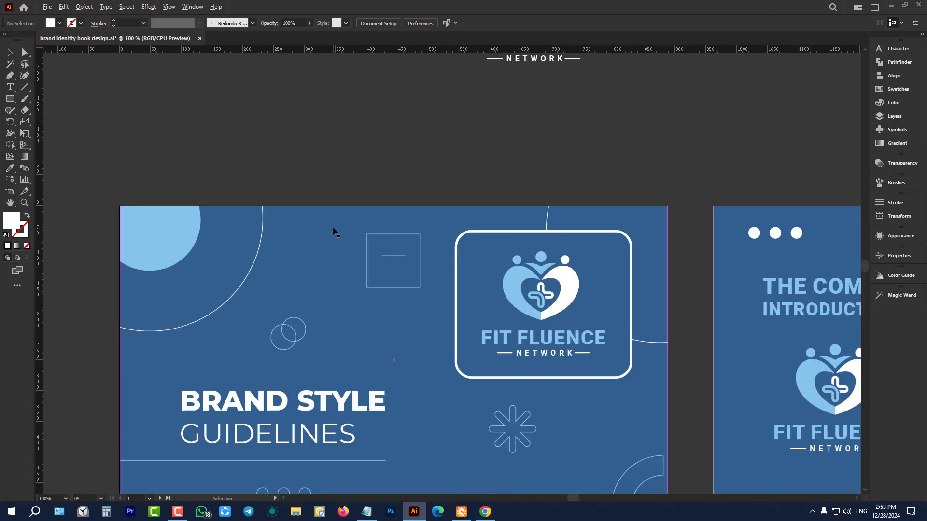
Switch to Chrome and open the Cart Works Brand Guidelines sample from the minimalist logo gig's gallery on Fiverr
scroll(454, 209, "up", 2)
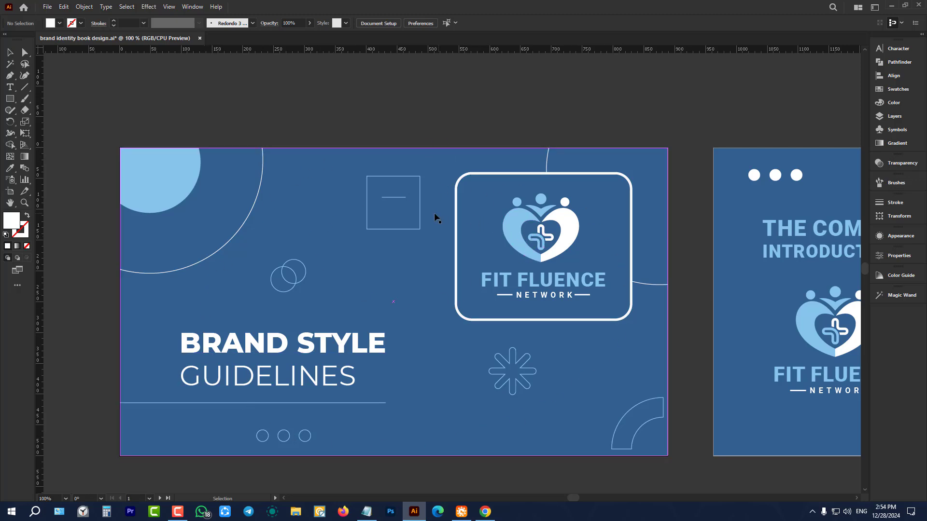
left_click(485, 511)
left_click(348, 14)
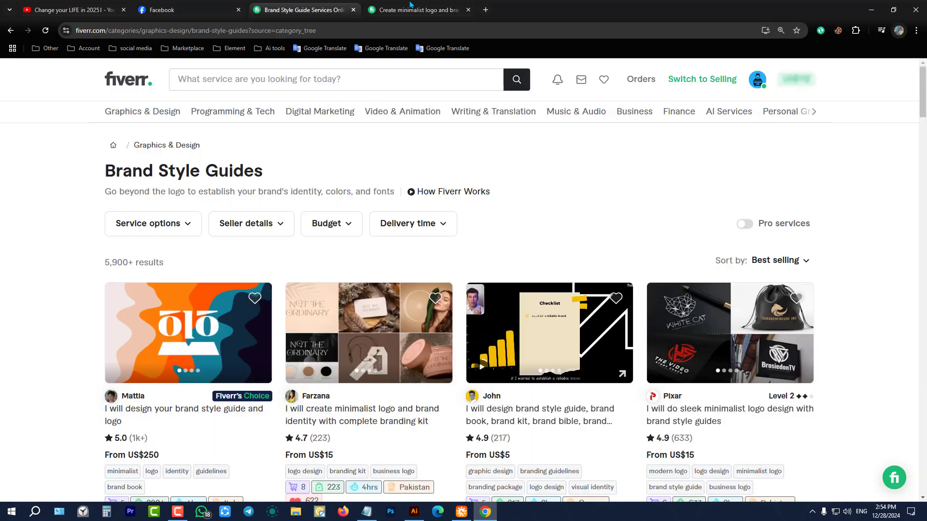
left_click(412, 9)
left_click(130, 384)
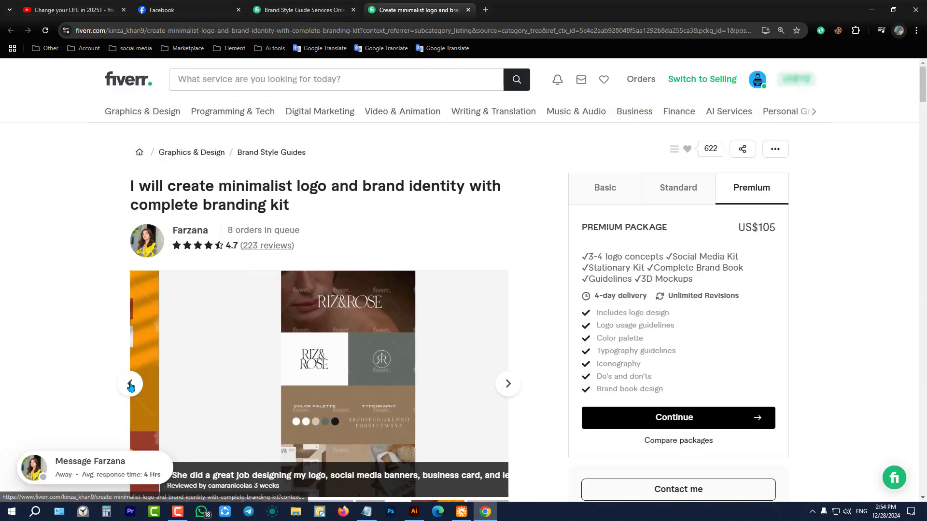
left_click(130, 384)
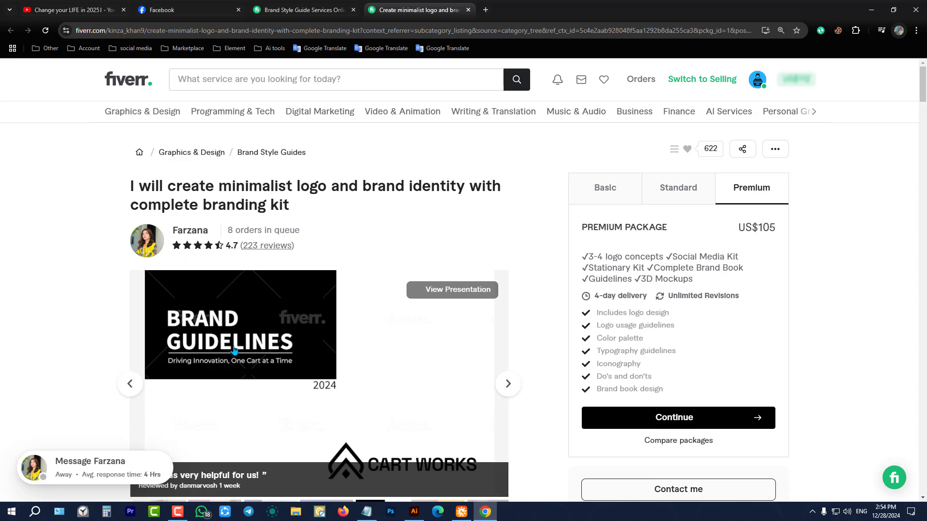
left_click(310, 337)
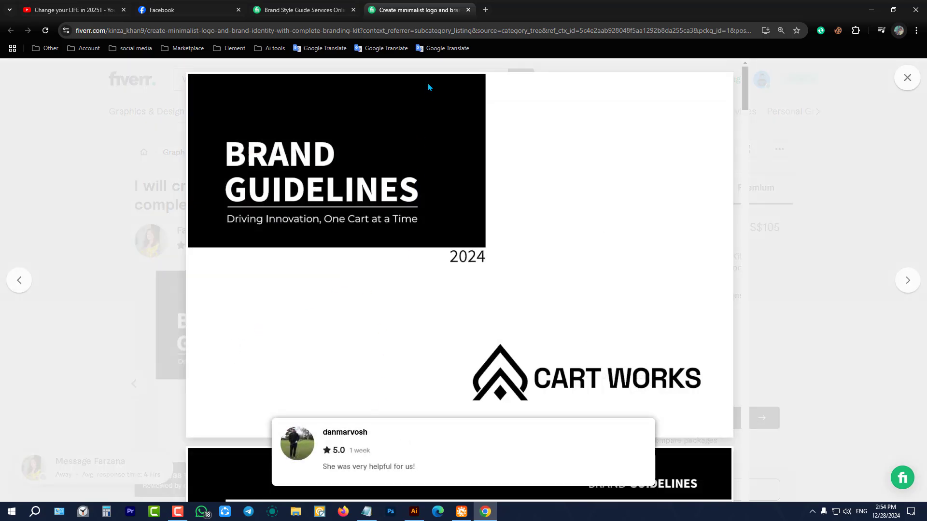
Read the Cart Works guidelines from the table of contents to the primary and secondary logo page, and return to Illustrator
scroll(435, 205, "down", 6)
scroll(453, 320, "down", 3)
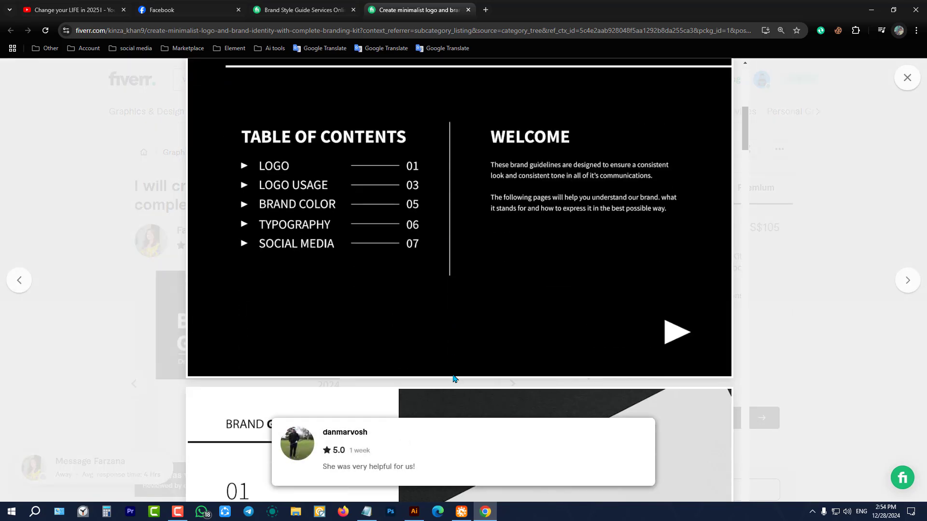
scroll(477, 223, "down", 12)
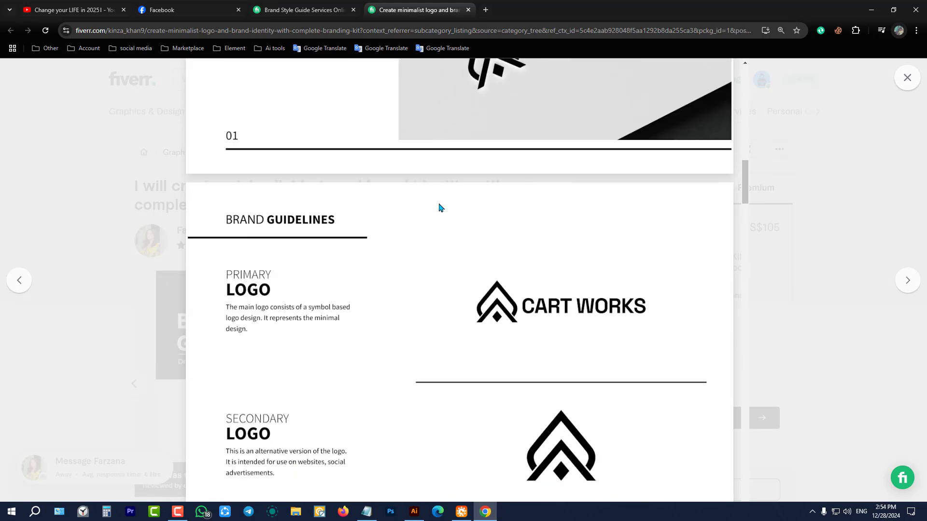
scroll(405, 367, "down", 3)
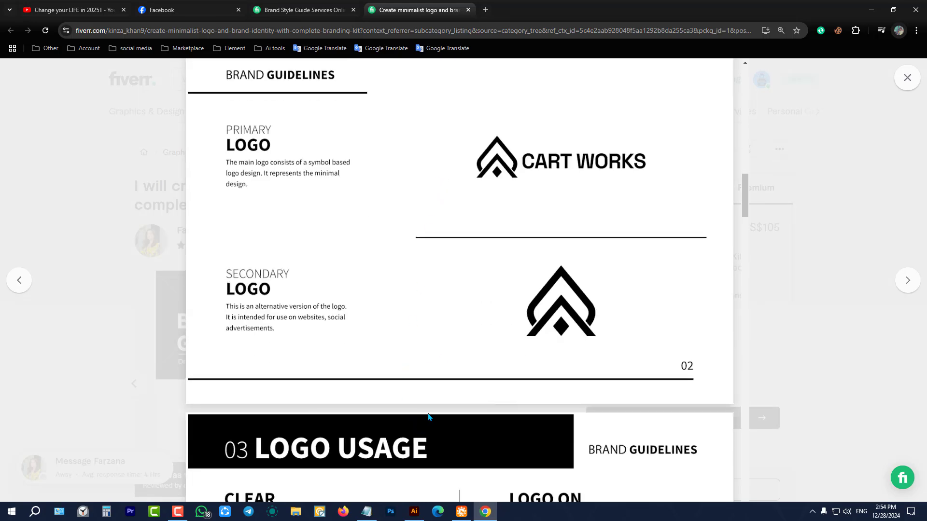
left_click(872, 10)
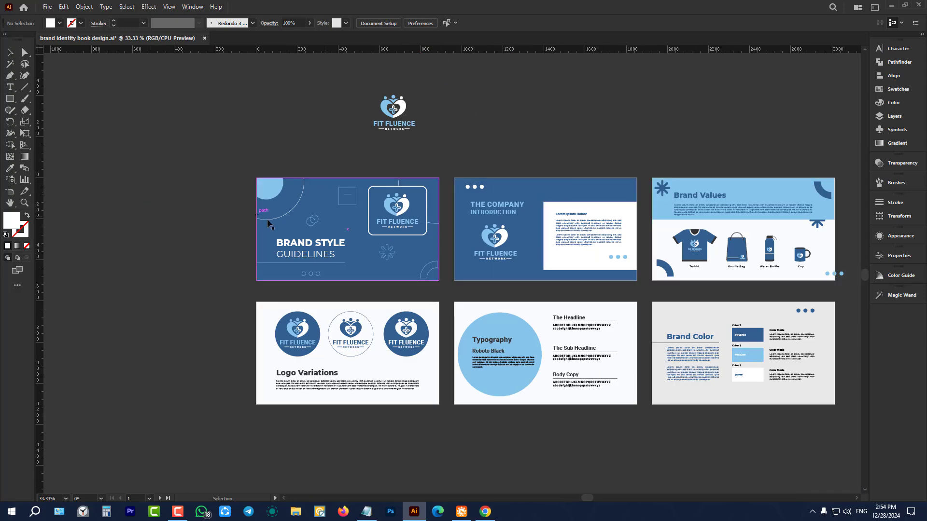
Examine the Brand Style Guidelines cover up close, including its title, line shapes and framed Fit Fluence Network logo
scroll(333, 193, "up", 3)
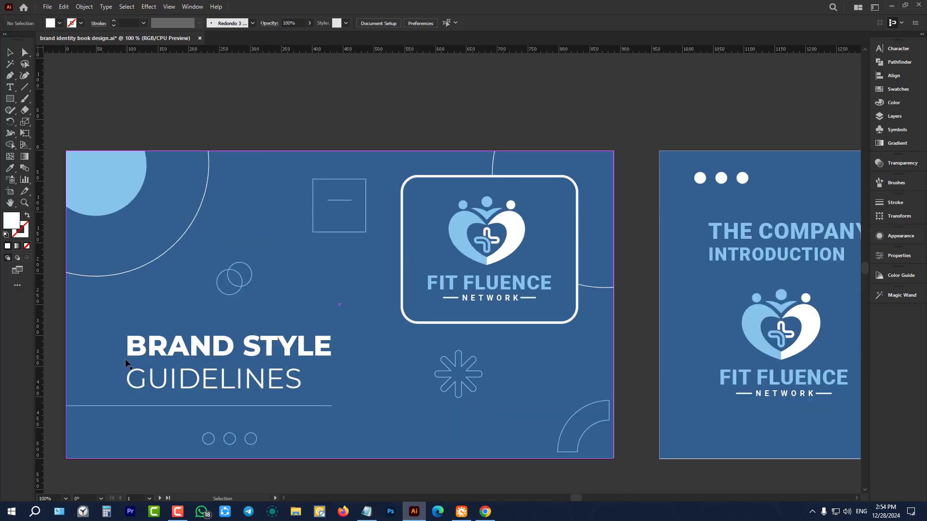
scroll(540, 214, "up", 1)
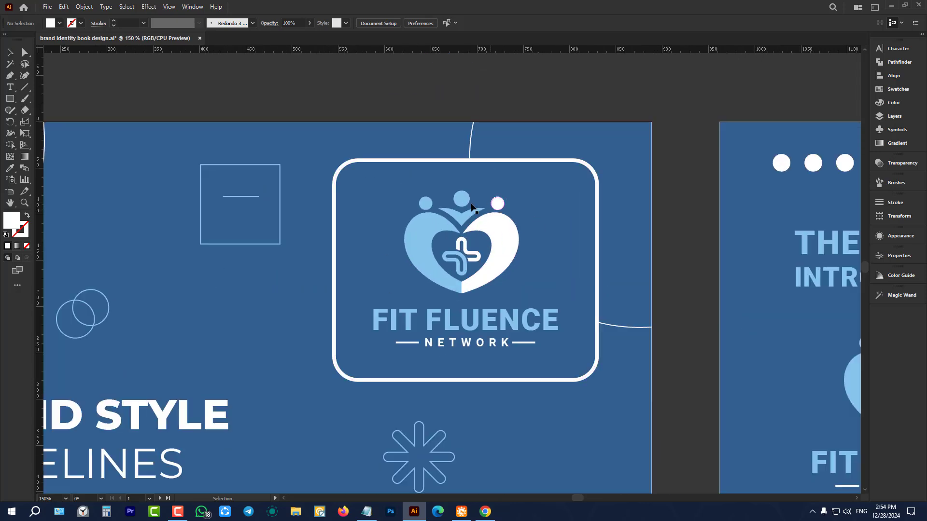
scroll(391, 236, "down", 2)
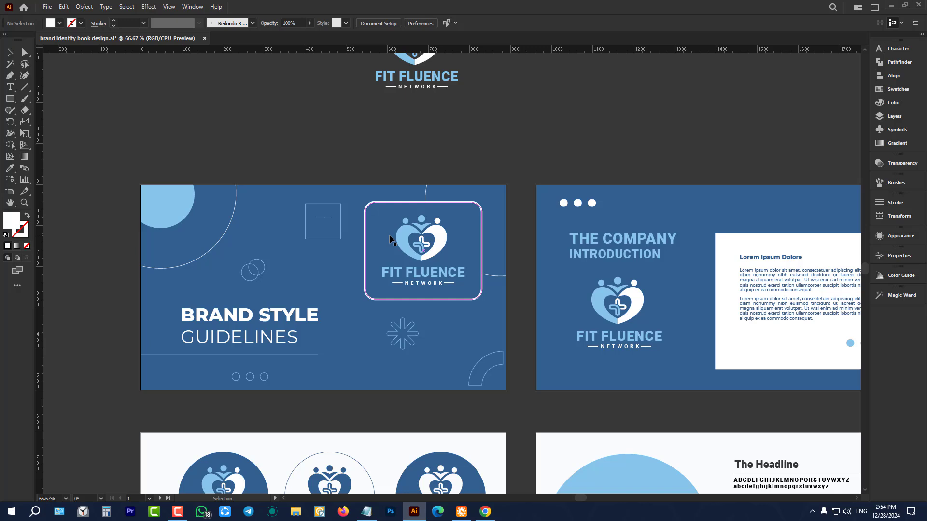
scroll(391, 240, "down", 1)
scroll(408, 179, "down", 1)
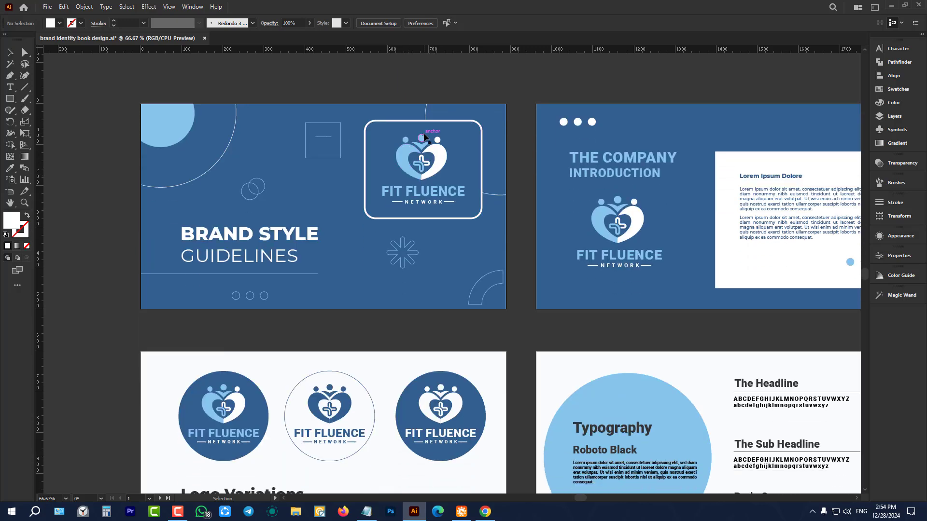
scroll(423, 149, "down", 1)
scroll(418, 178, "up", 1)
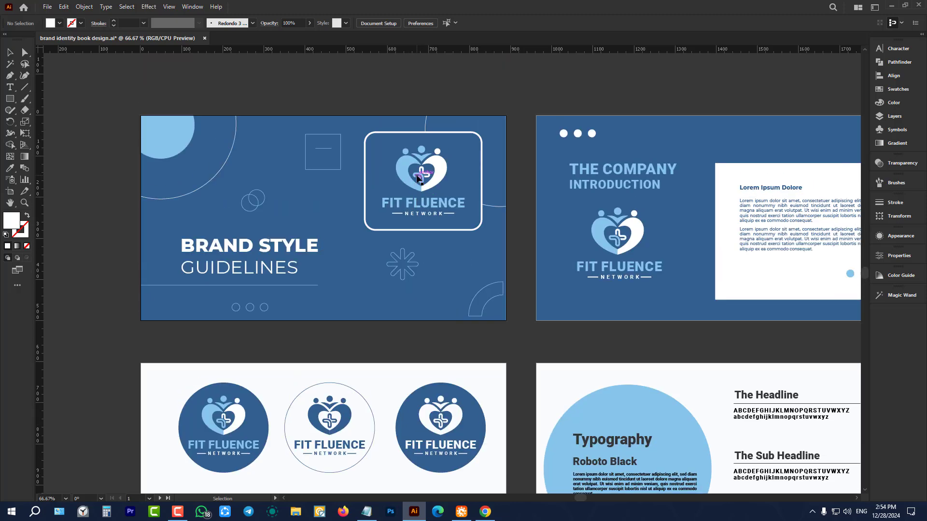
Survey all six brand book pages and show their frames with the Artboard tool before returning to the Selection tool
scroll(341, 200, "down", 3)
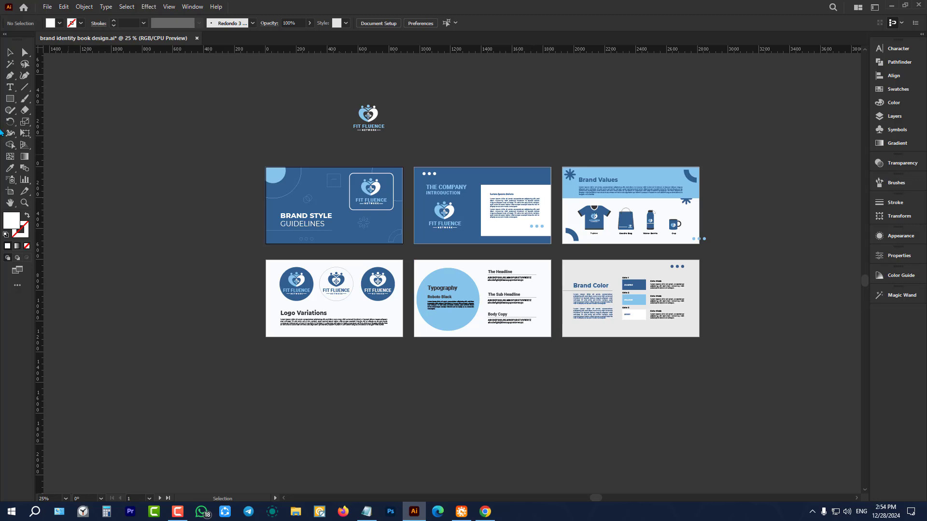
left_click(8, 193)
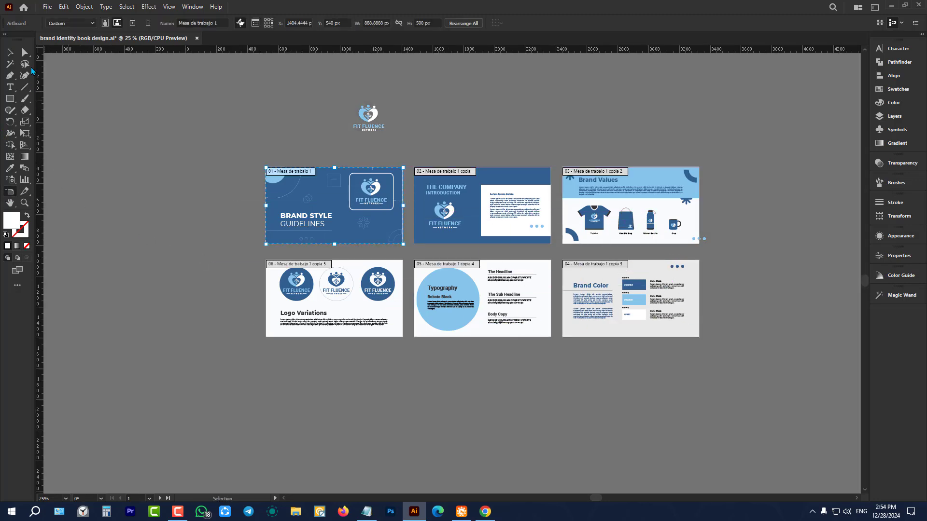
left_click(10, 52)
Examine the Company Introduction page's heading, logo and white text panel up close
scroll(402, 155, "up", 3)
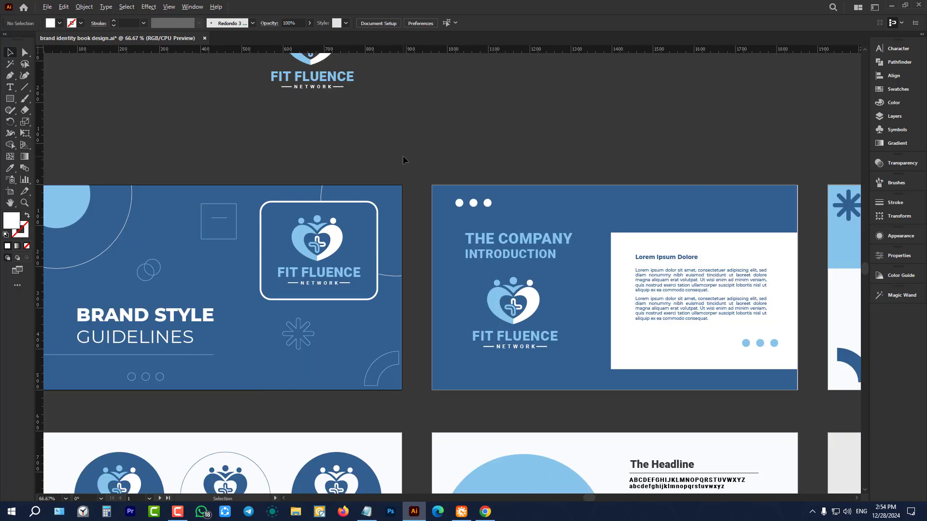
scroll(775, 288, "up", 1)
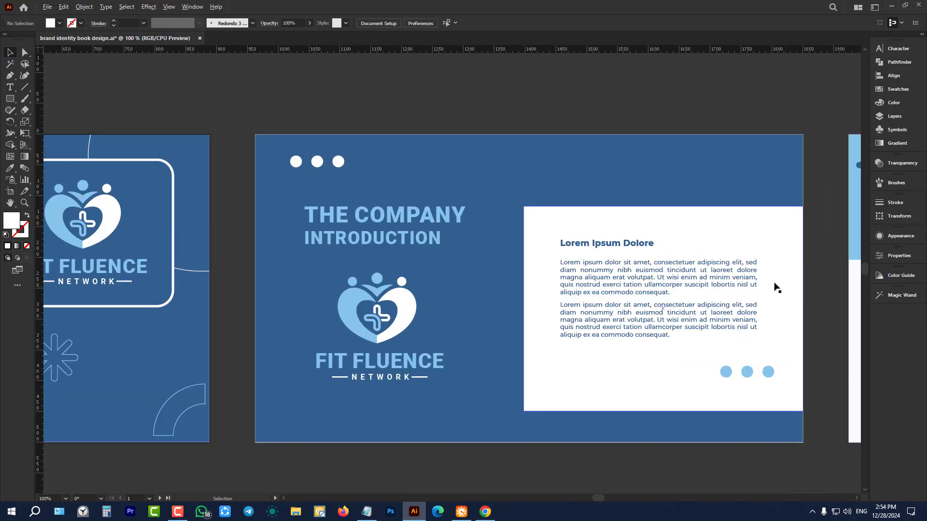
scroll(433, 253, "up", 1)
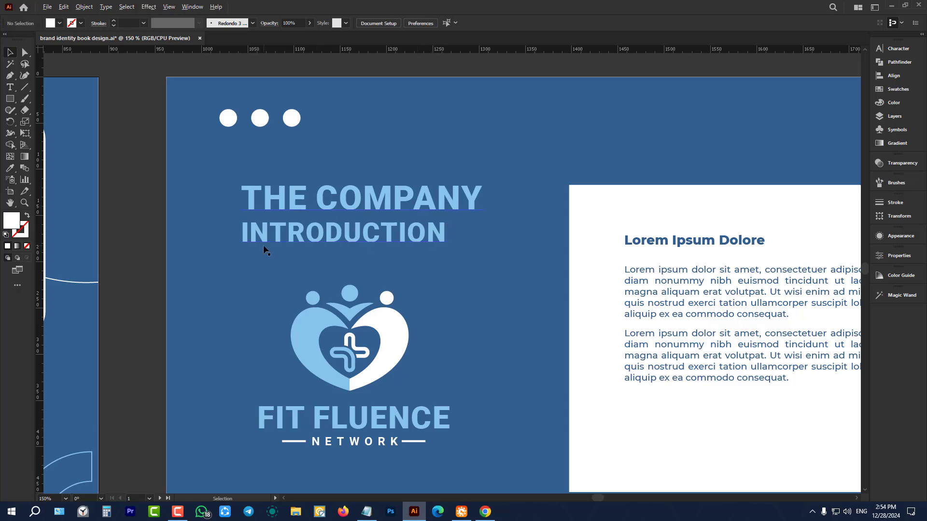
scroll(264, 247, "down", 2)
scroll(264, 247, "down", 1)
scroll(294, 244, "up", 2)
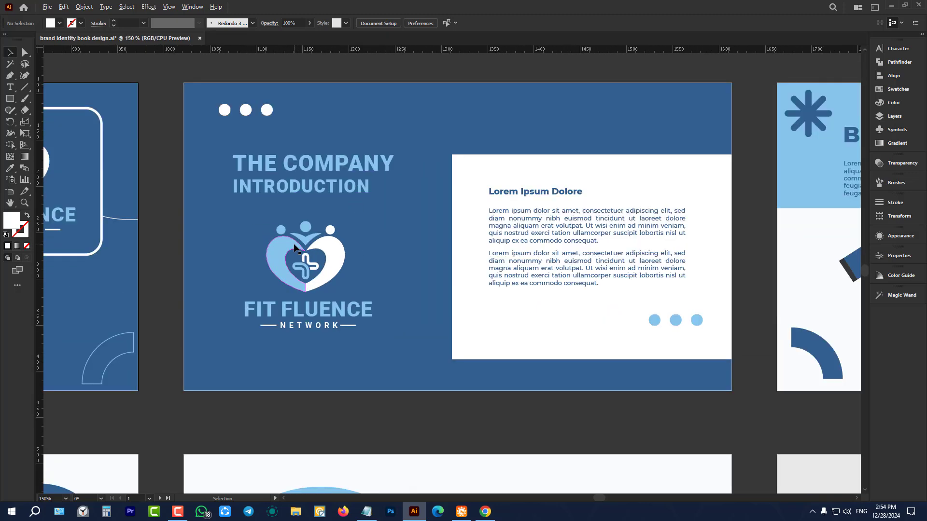
scroll(294, 246, "up", 1)
scroll(340, 282, "down", 1)
scroll(710, 232, "up", 1)
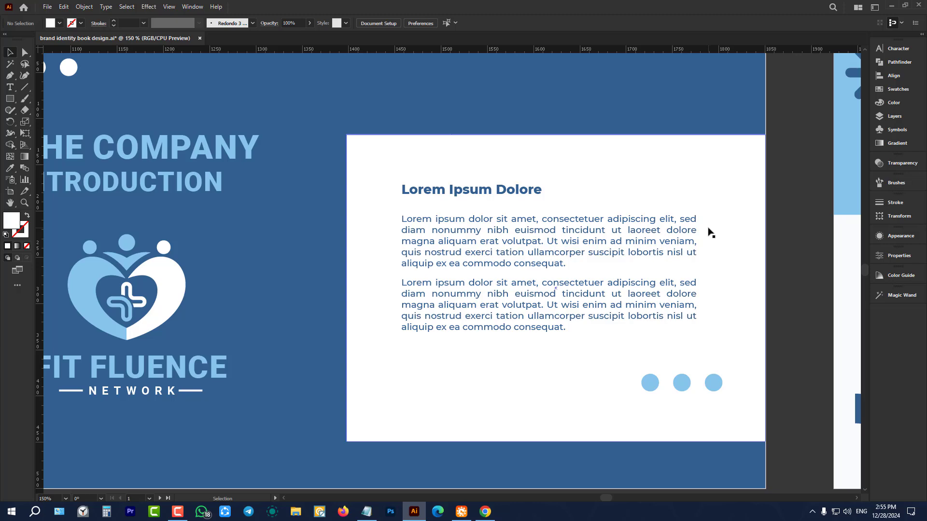
Inspect the Brand Values page with its T-shirt, goodie bag, water bottle and cup mockups
scroll(418, 169, "down", 4)
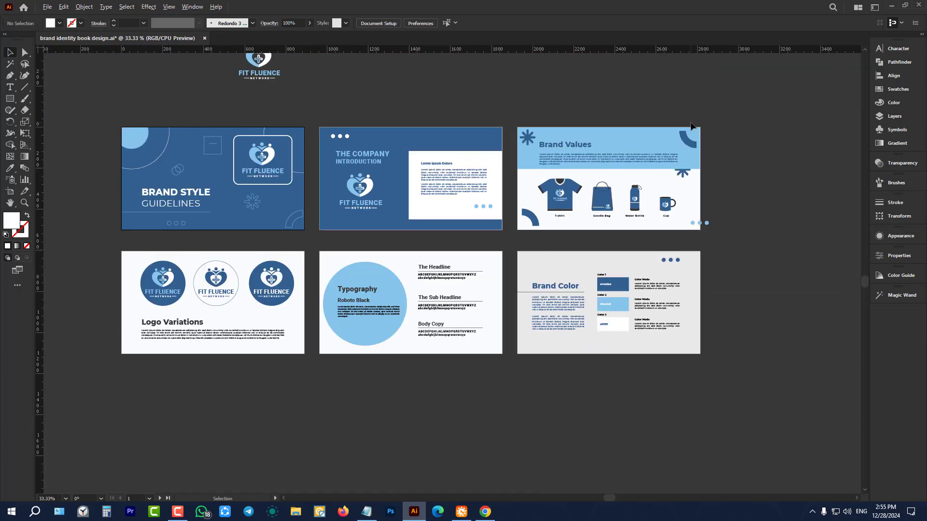
scroll(692, 126, "up", 3)
scroll(600, 140, "down", 2)
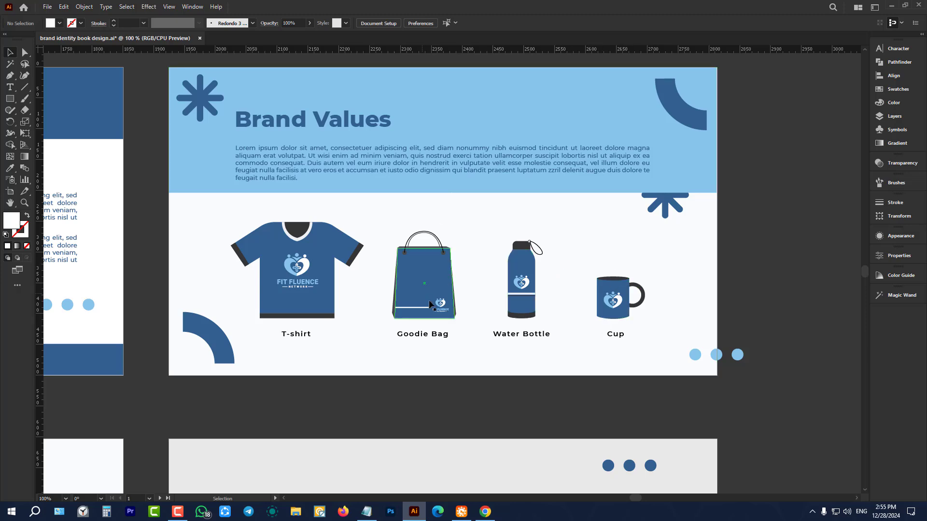
scroll(634, 271, "down", 3, "alt")
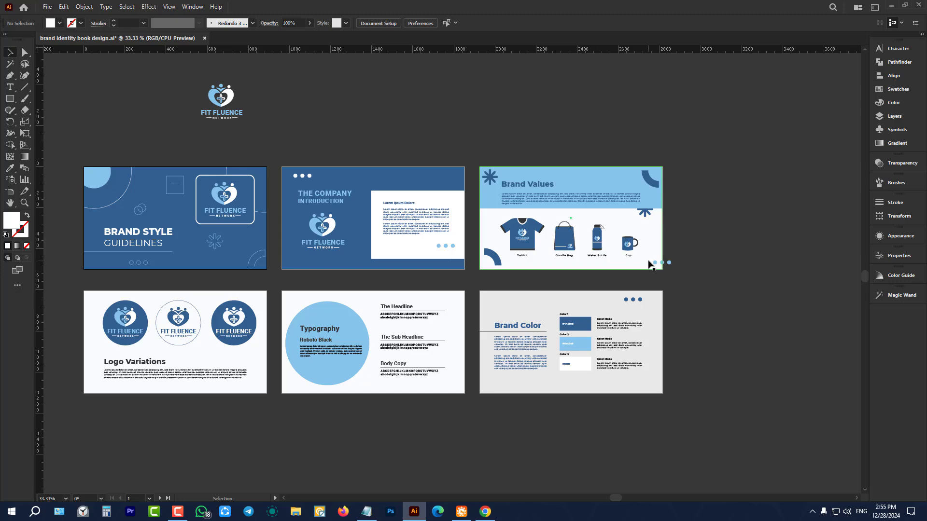
scroll(590, 252, "down", 1, "alt")
Examine the three circular logo versions and the description on the Logo Variations page
scroll(234, 317, "up", 4, "alt")
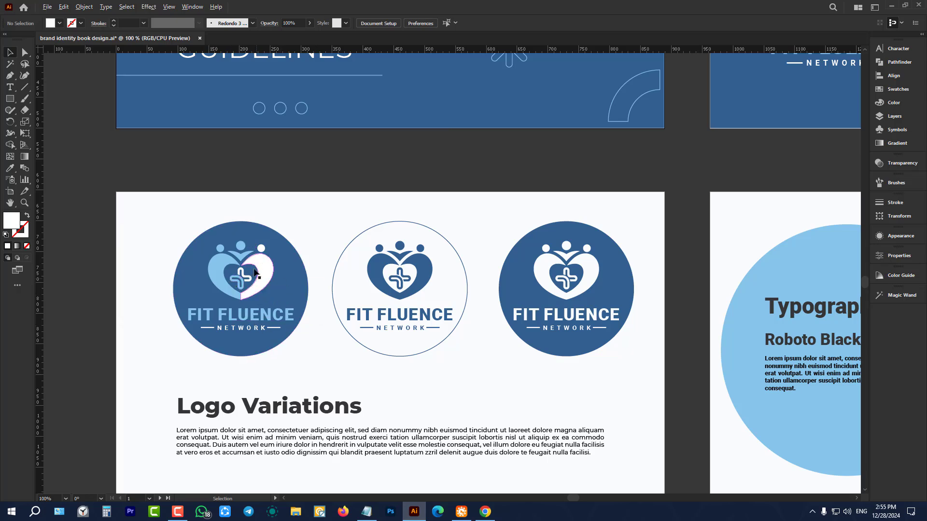
scroll(255, 268, "up", 1, "alt")
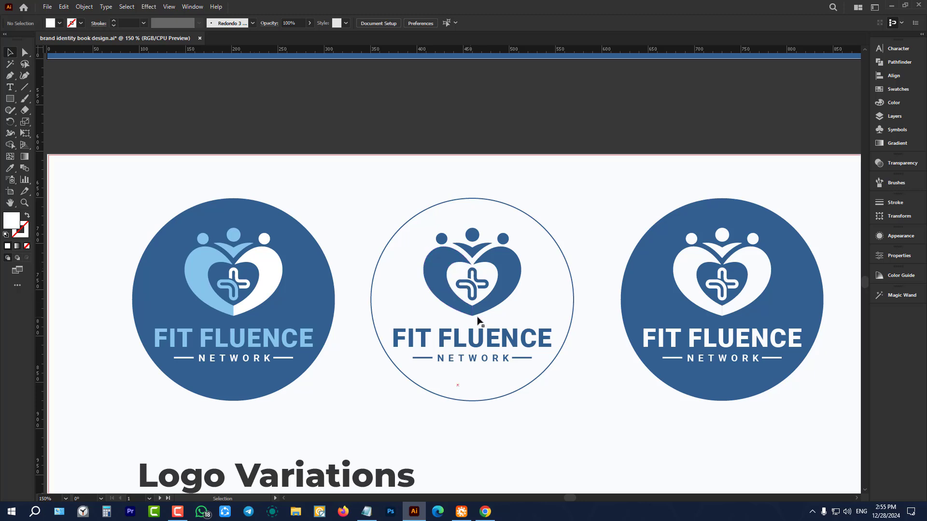
key("h")
left_click_drag(476, 244, 532, 284)
scroll(533, 285, "up", 1)
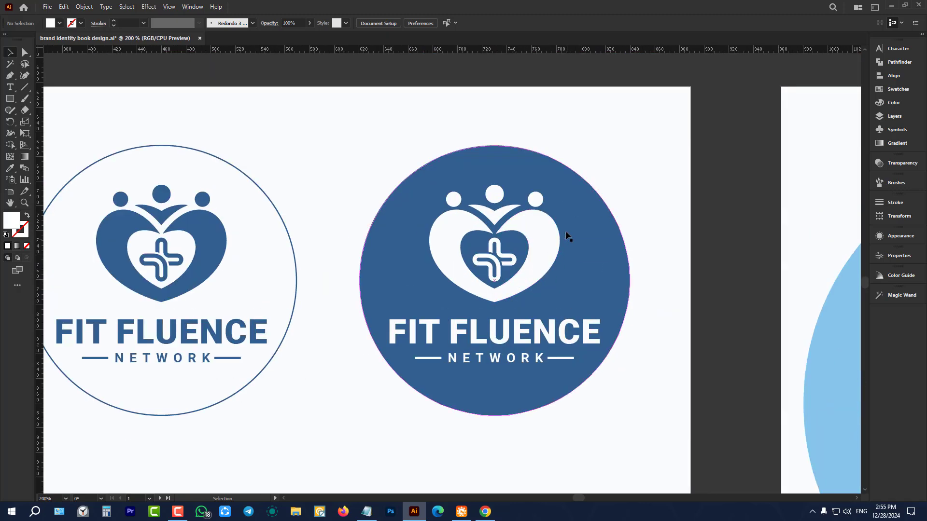
scroll(472, 249, "down", 3)
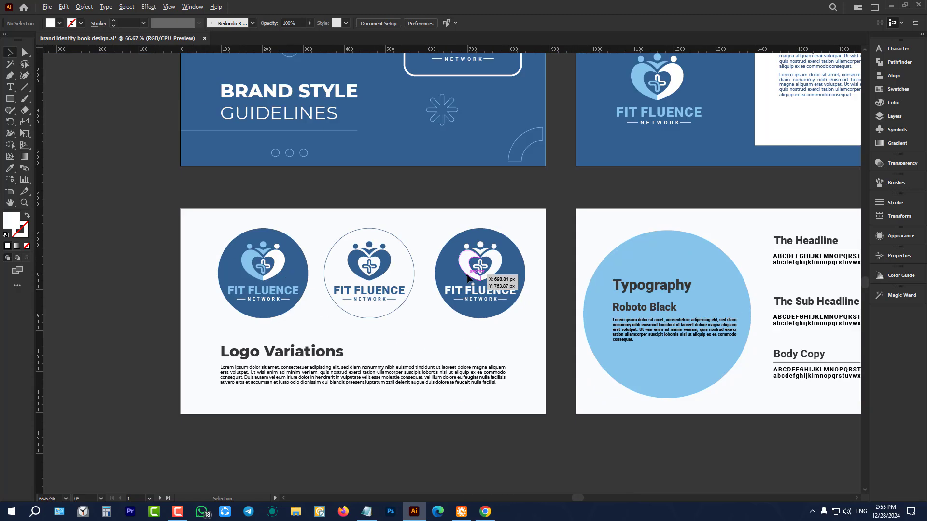
scroll(388, 303, "down", 4)
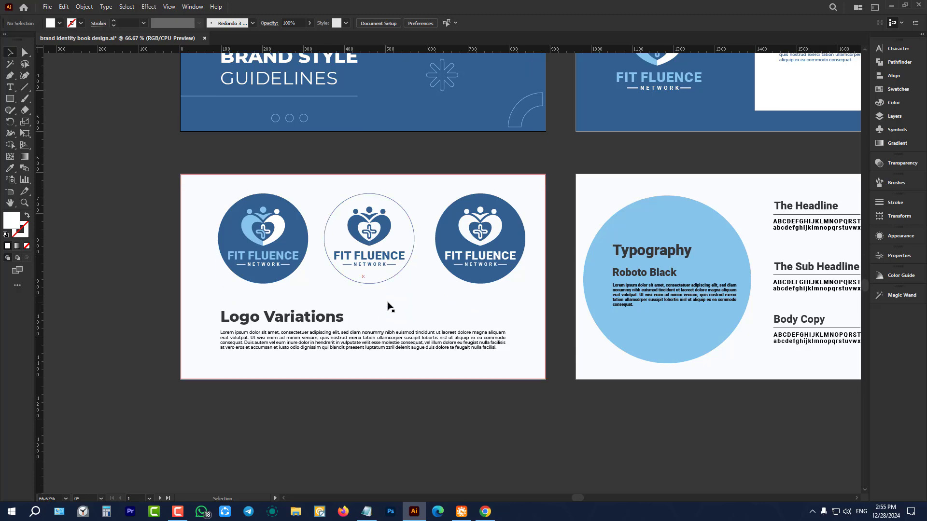
Examine the Typography page's Roboto Black text and its headline, sub headline and body copy alphabets up close
scroll(227, 340, "down", 2)
scroll(482, 293, "up", 2)
scroll(484, 297, "up", 1)
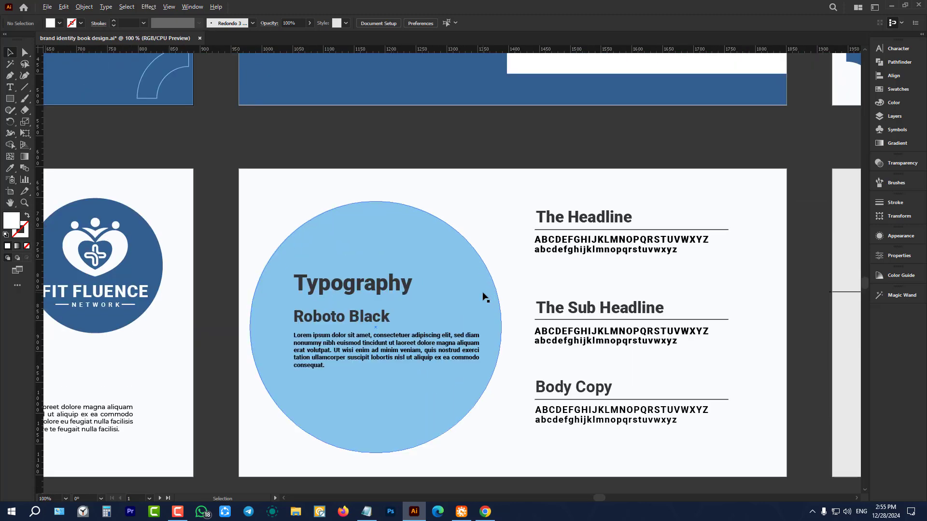
scroll(484, 296, "down", 1)
scroll(548, 228, "up", 1)
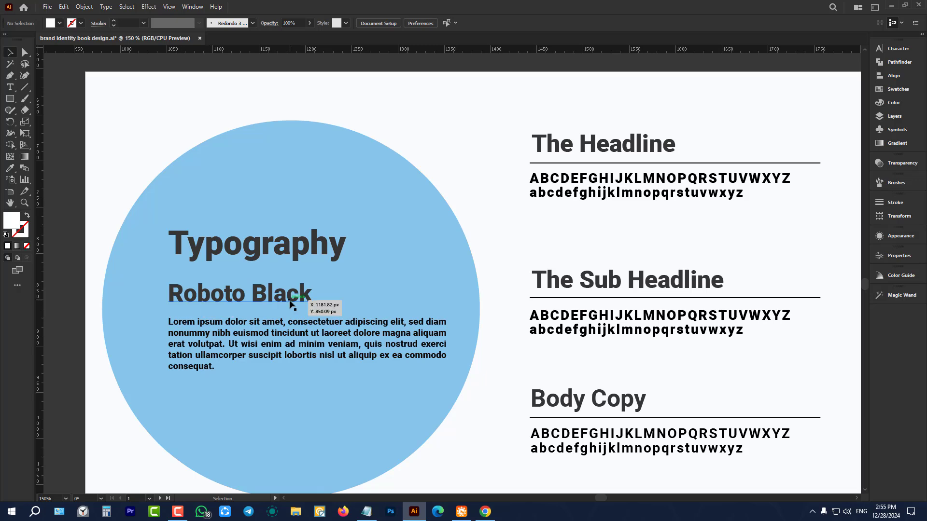
scroll(290, 303, "down", 2)
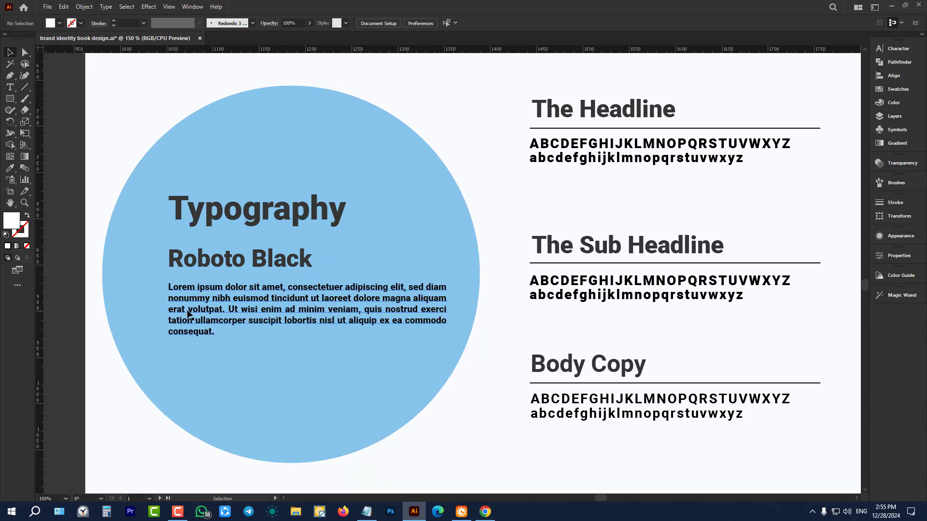
scroll(260, 254, "up", 2)
key("ctrl+minus")
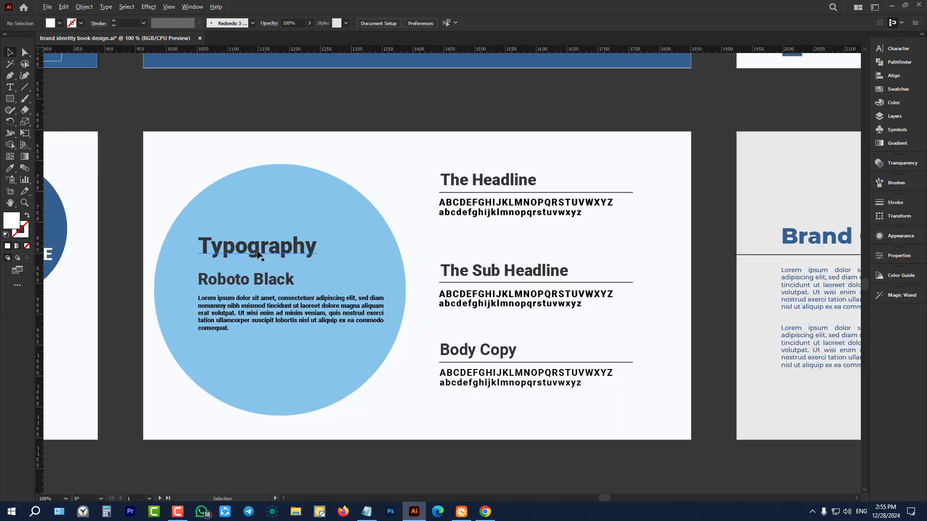
key("ctrl+minus")
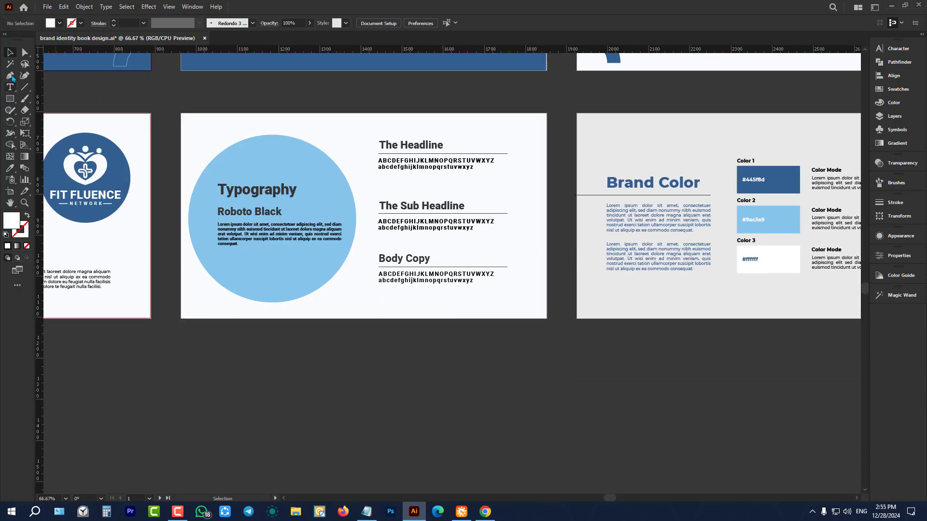
scroll(206, 183, "up", 3)
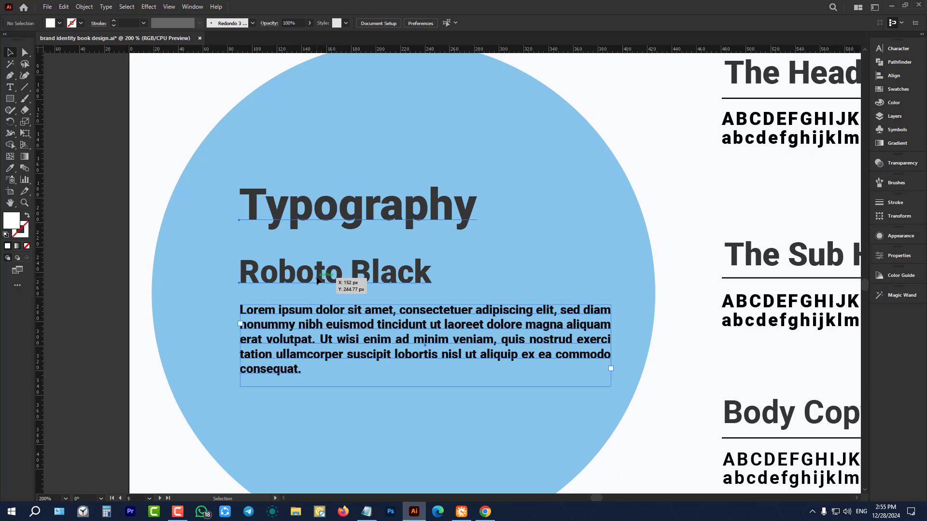
Ungroup the heading, font name and paragraph text inside the Typography page's blue circle
left_click(318, 280)
right_click(345, 273)
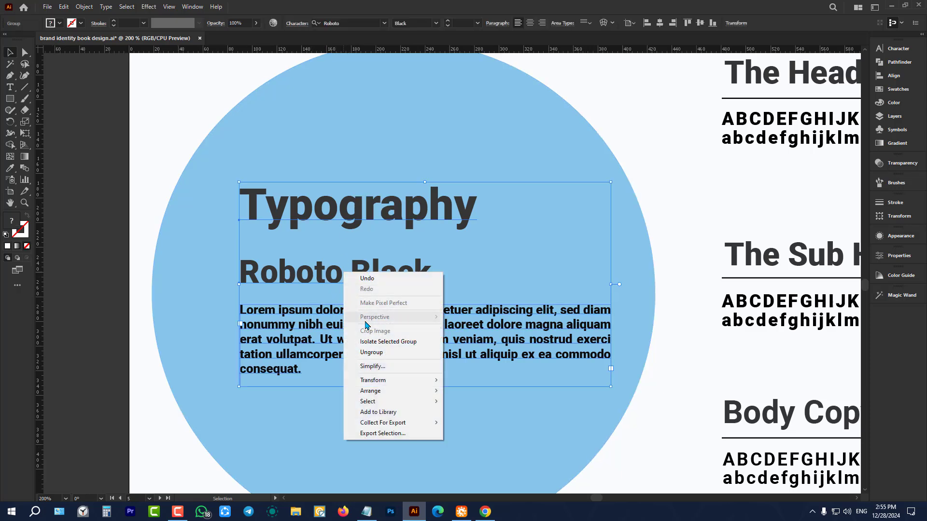
left_click(377, 354)
left_click(77, 242)
Set the font of the "Roboto Black" text in the Typography circle to Rockwell Bold
left_click(348, 273)
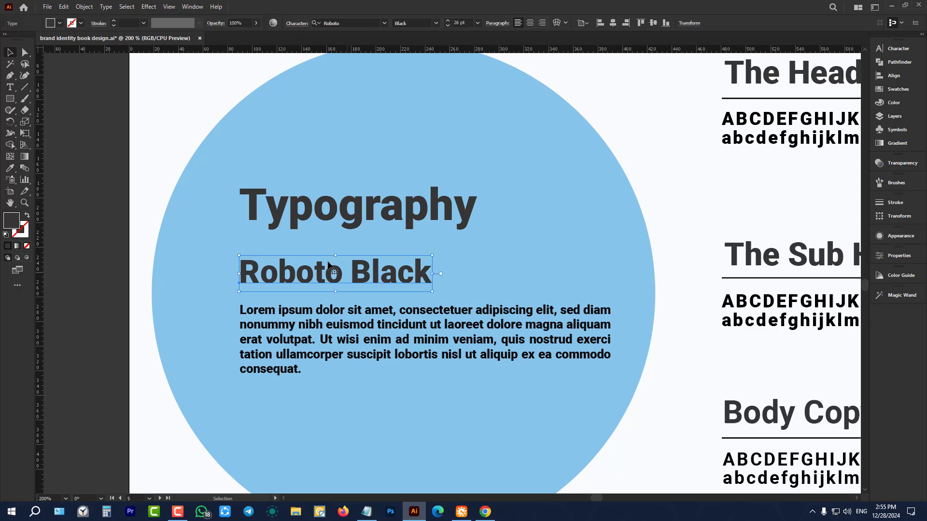
left_click(888, 51)
left_click(862, 59)
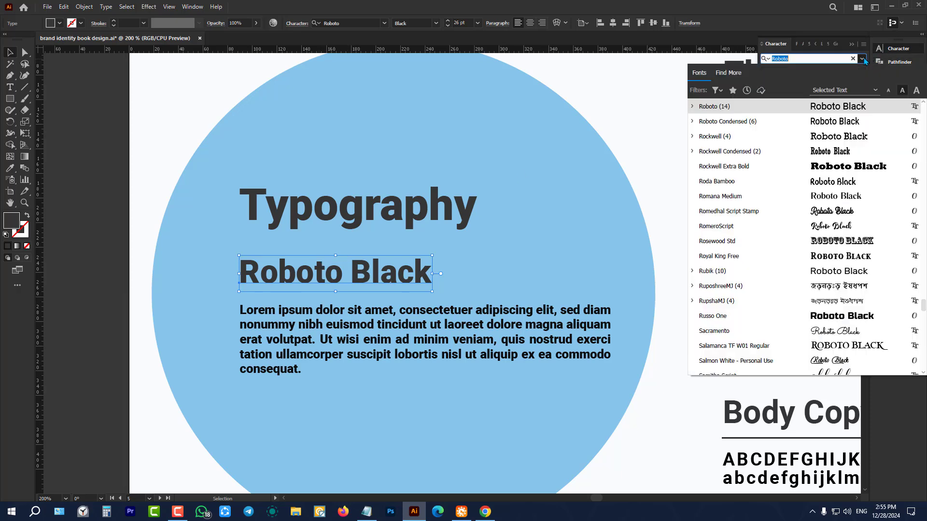
left_click(830, 138)
left_click(86, 198)
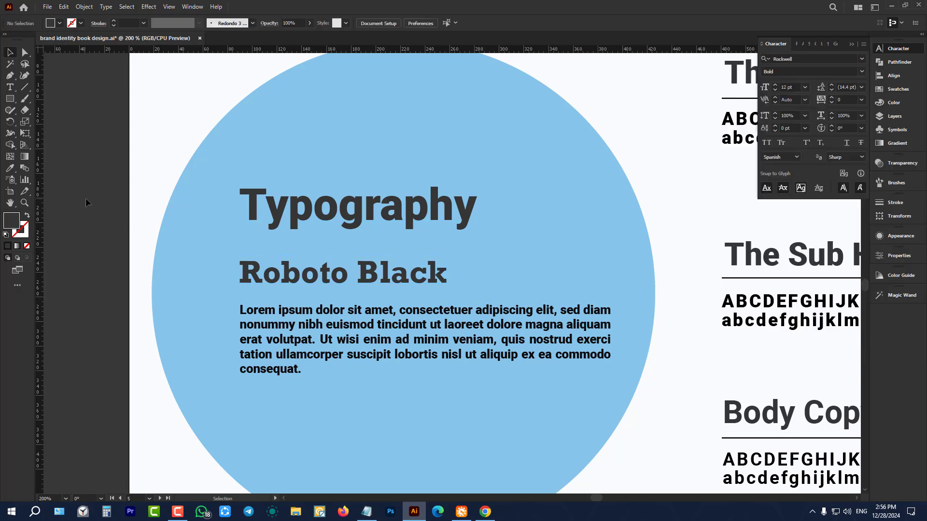
Replace the "Roboto Black" text in the Typography circle with "Rockwell"
left_click(298, 274)
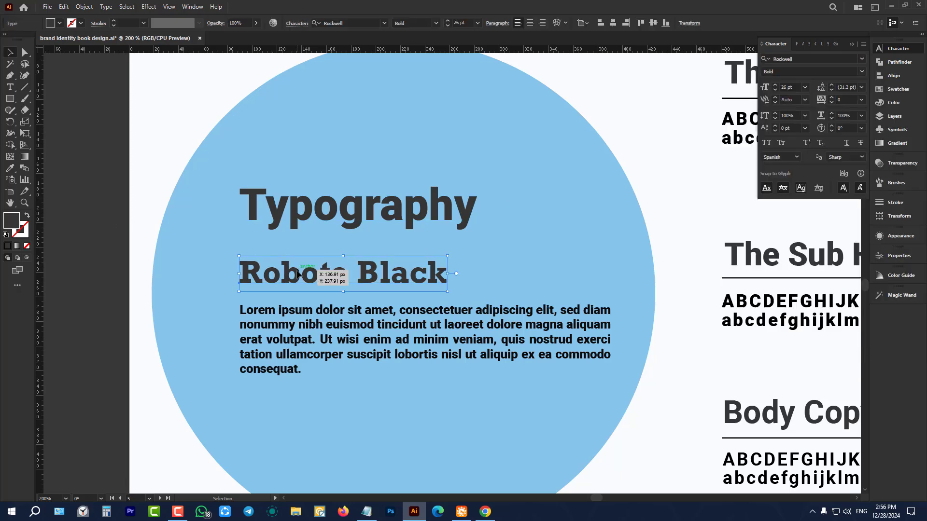
left_click(810, 58)
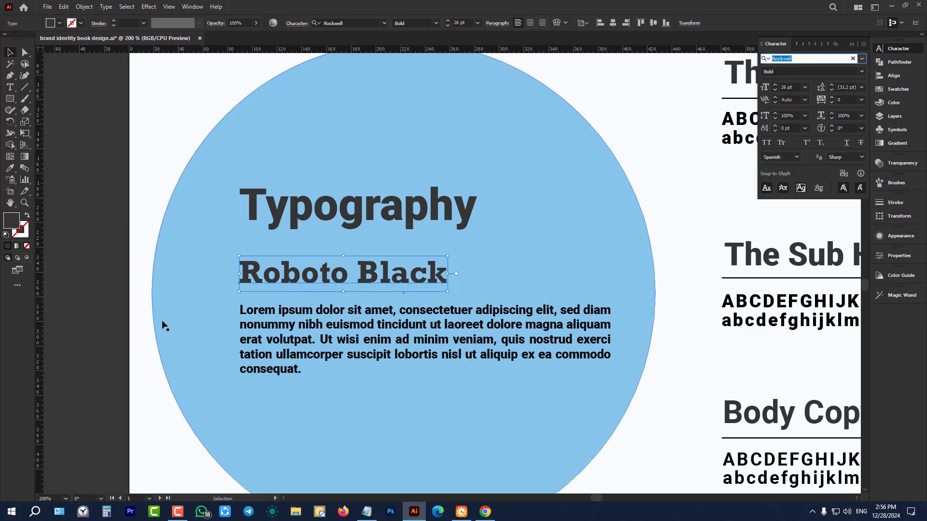
left_click(91, 234)
left_click(10, 86)
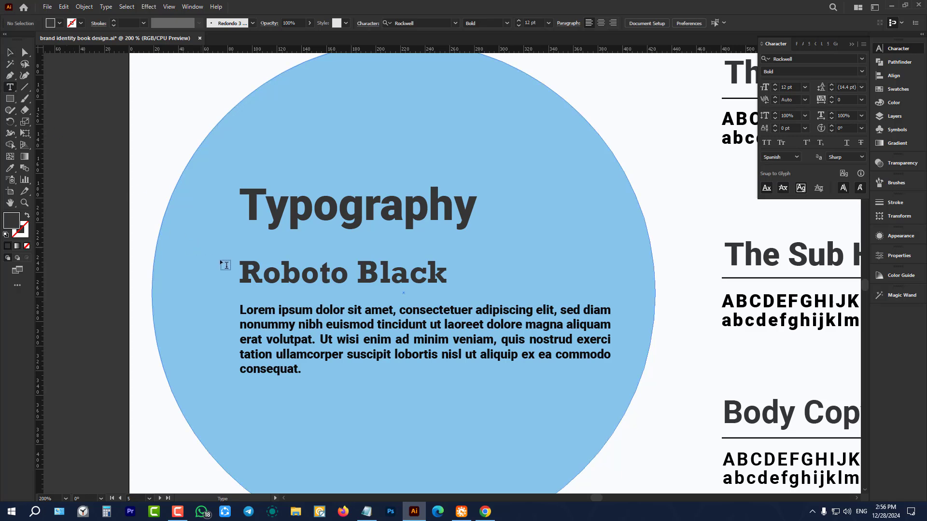
left_click_drag(239, 273, 492, 275)
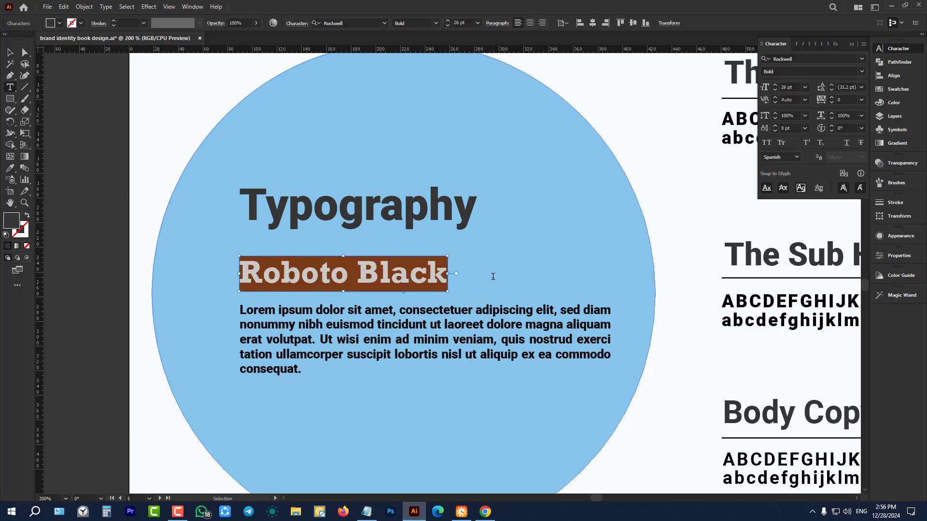
type("Rockwell")
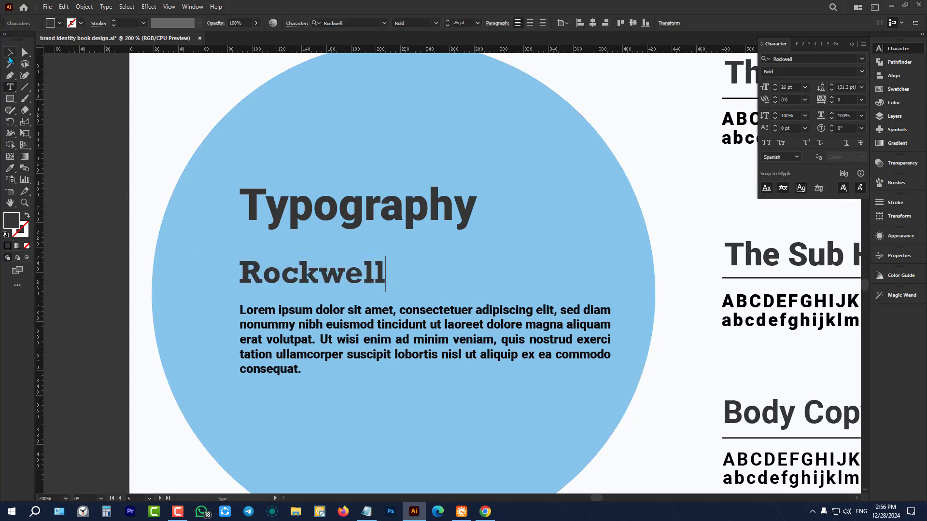
left_click(10, 54)
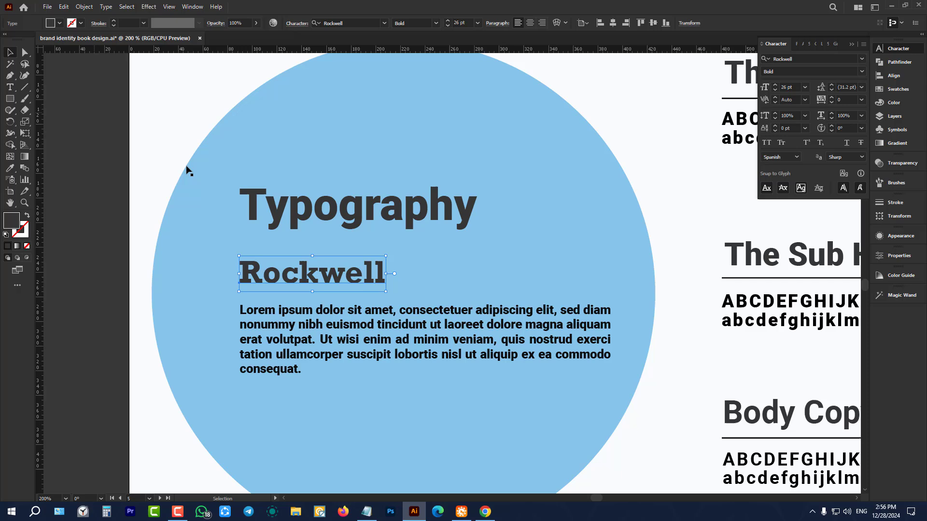
left_click(55, 272)
Set the font of the lorem ipsum paragraph in the Typography circle to Rockwell Regular
left_click(386, 337)
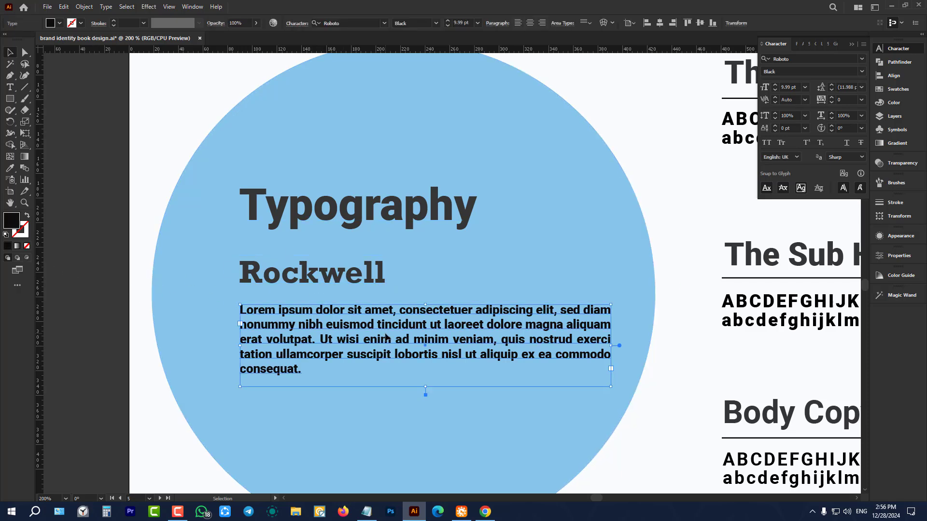
left_click(824, 57)
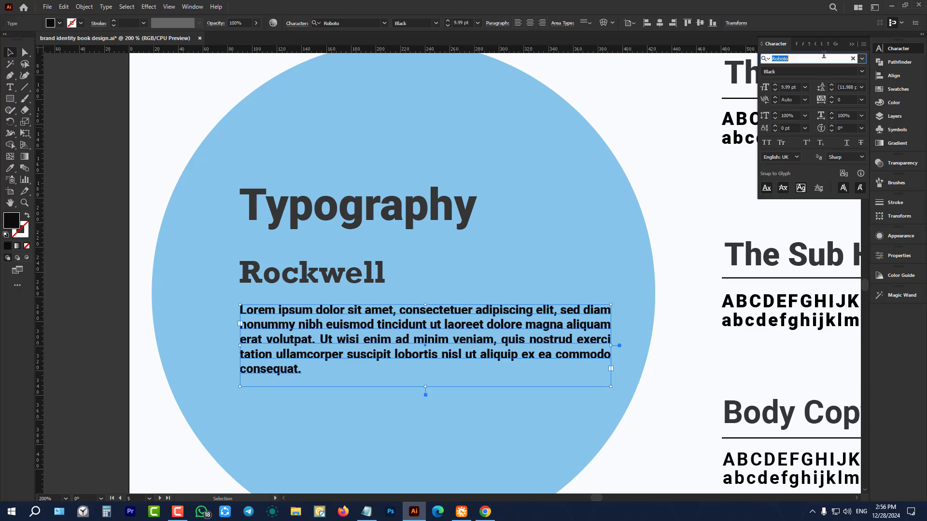
type("t")
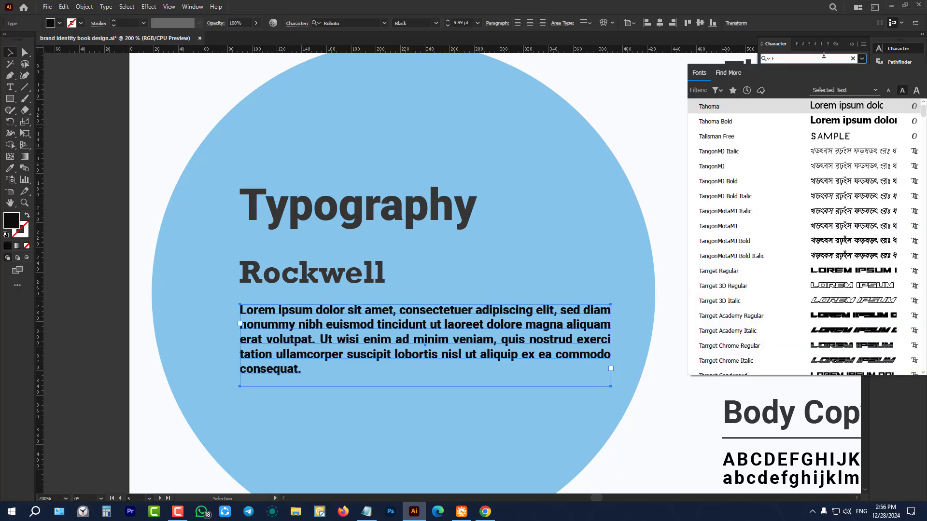
key("BackSpace")
type("roc")
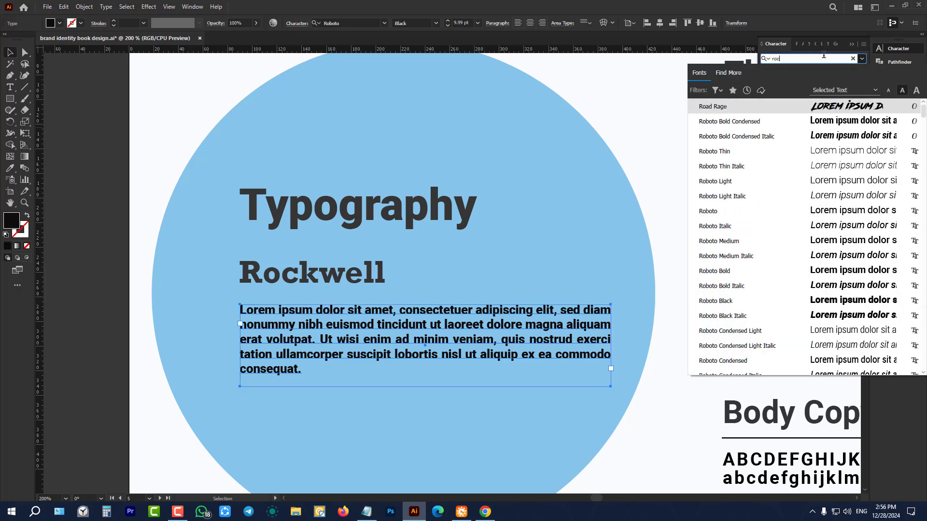
type("kw")
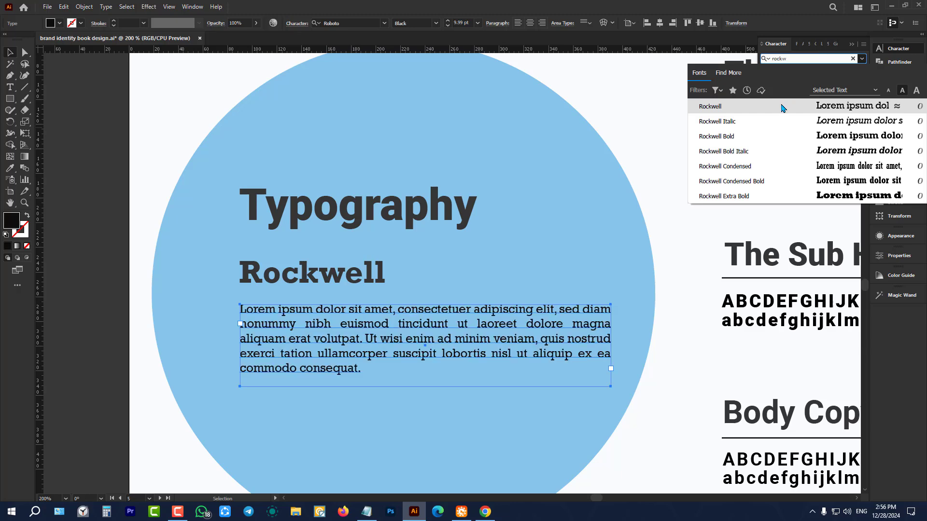
left_click(783, 109)
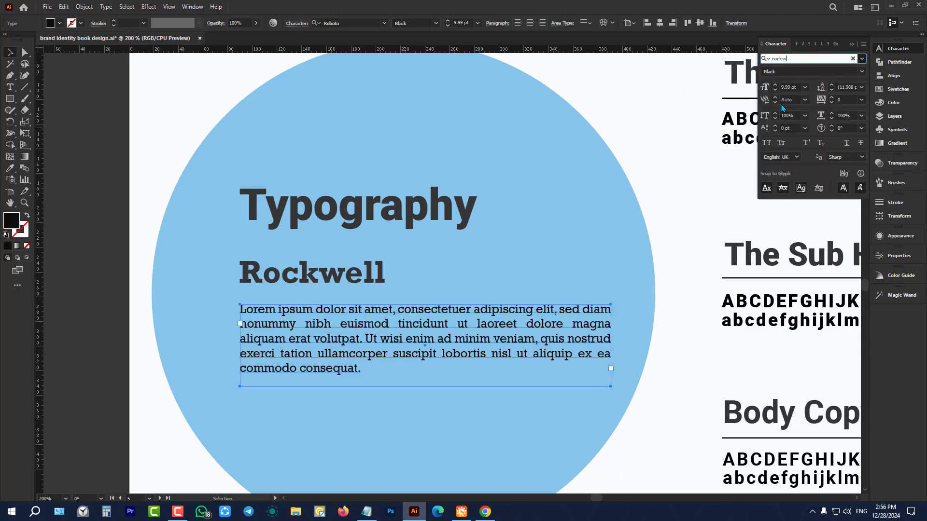
left_click(666, 347)
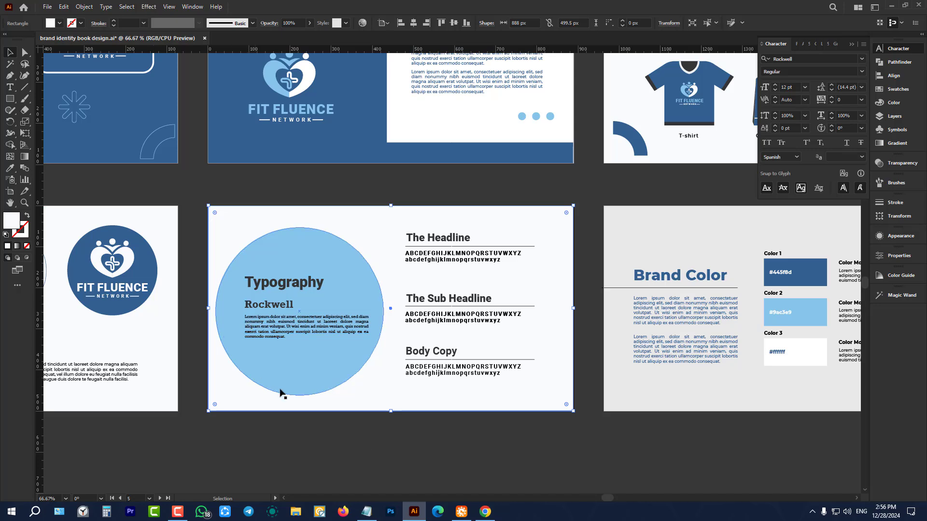
left_click(426, 455)
Set the font of "The Headline" group, including its alphabet sample, to Rockwell Regular
scroll(457, 269, "up", 2)
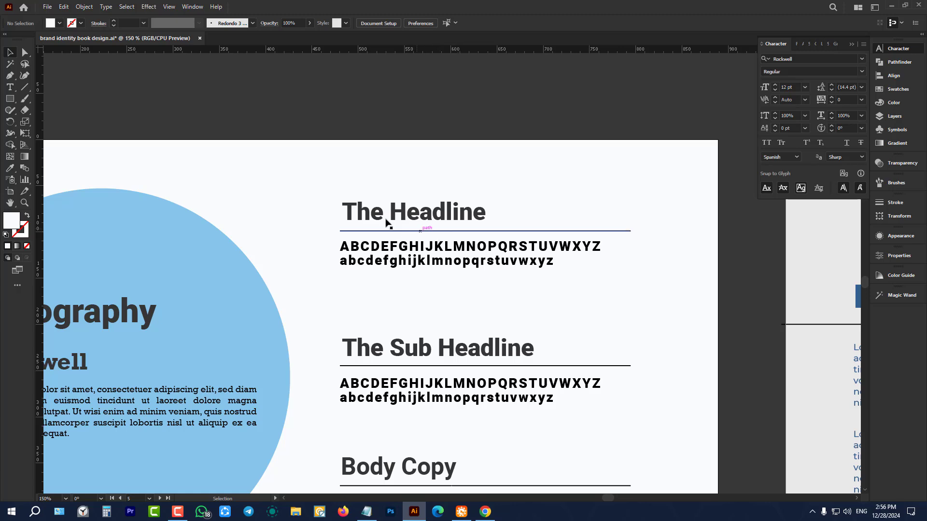
left_click(417, 211)
scroll(416, 211, "down", 2)
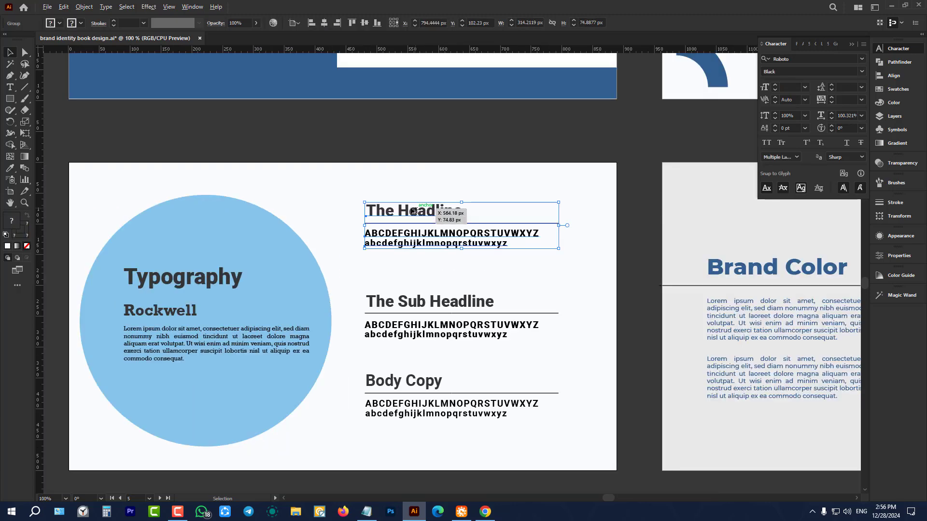
scroll(308, 209, "up", 2)
left_click(812, 59)
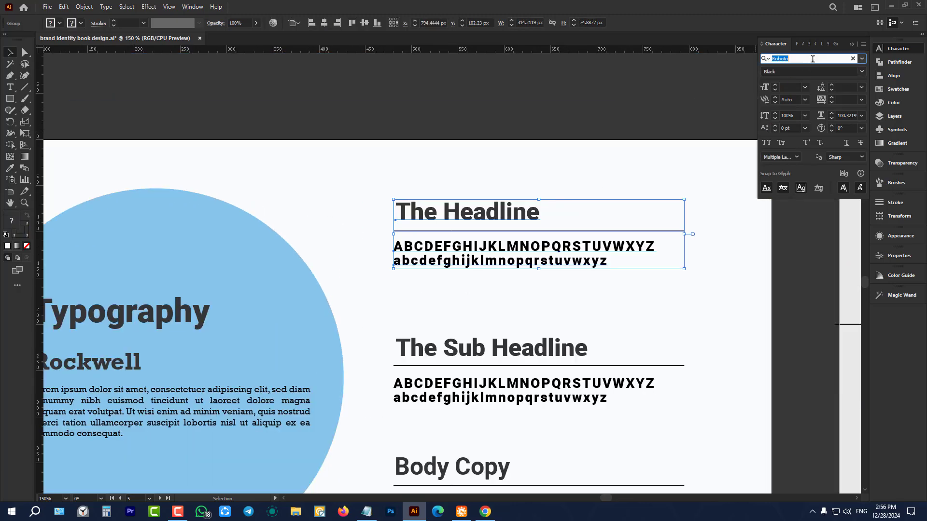
type("rockw")
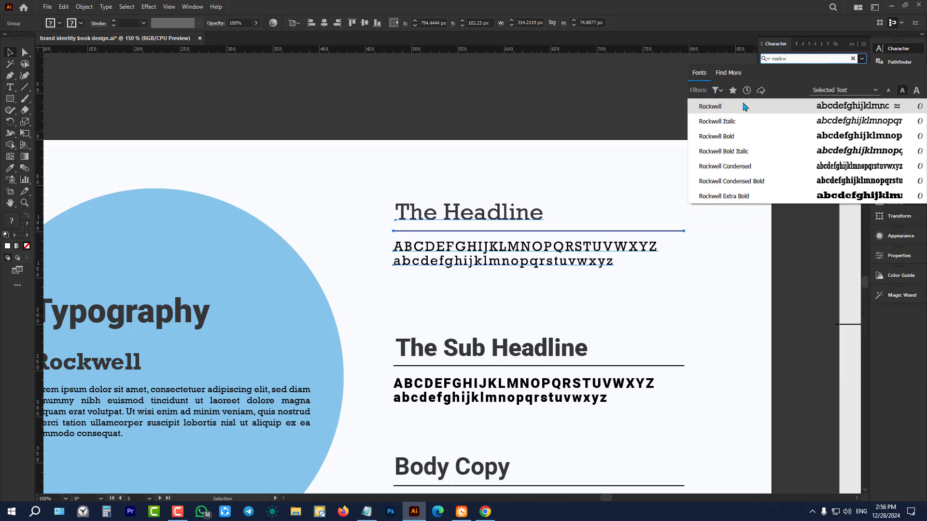
left_click(753, 106)
left_click(542, 72)
key("ctrl+minus")
key("ctrl+minus")
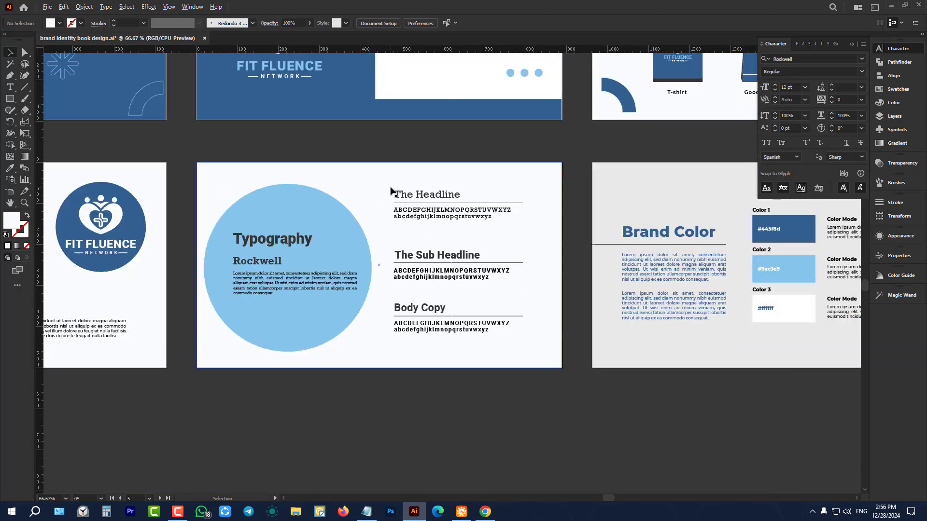
Ungroup the three color swatches and their Color Mode texts on the Brand Color page
scroll(451, 217, "down", 2)
scroll(465, 208, "down", 2)
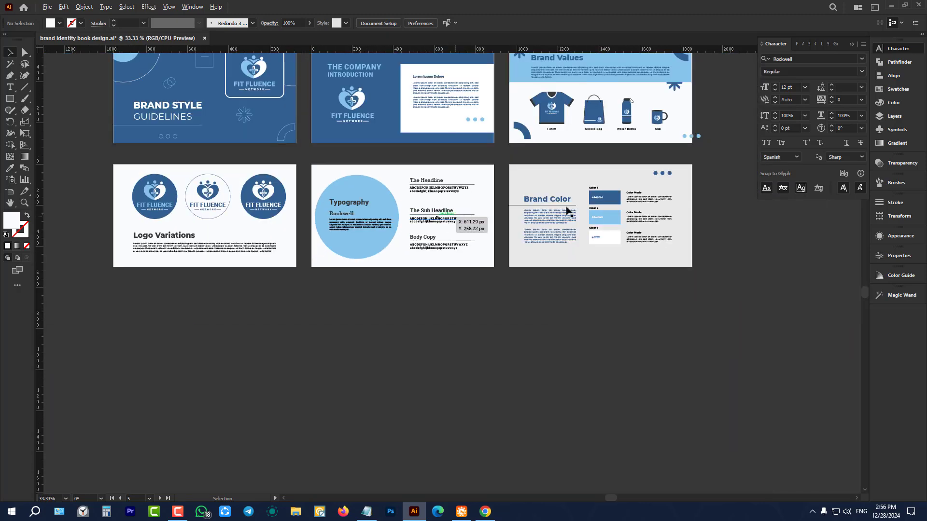
scroll(599, 203, "up", 4)
scroll(621, 187, "down", 1)
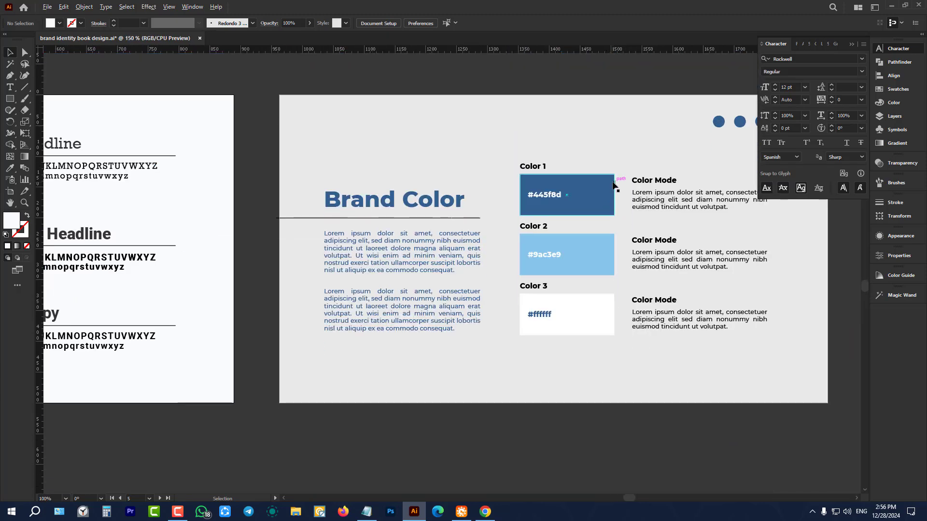
scroll(614, 189, "up", 2)
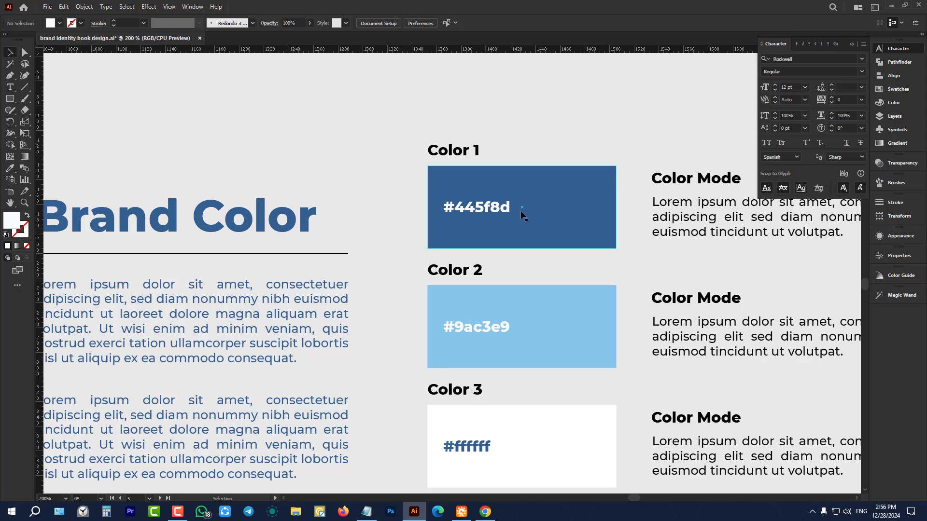
left_click(558, 195)
scroll(481, 214, "down", 3)
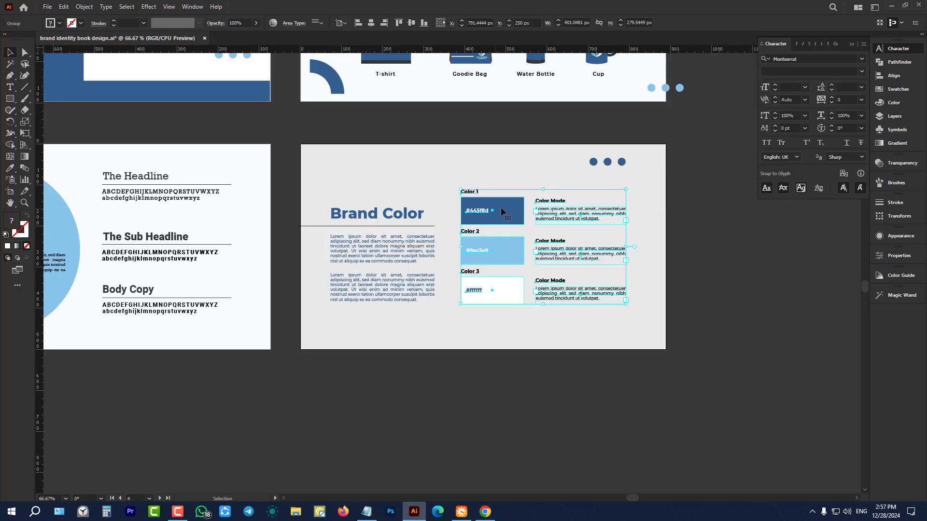
right_click(506, 206)
left_click(527, 302)
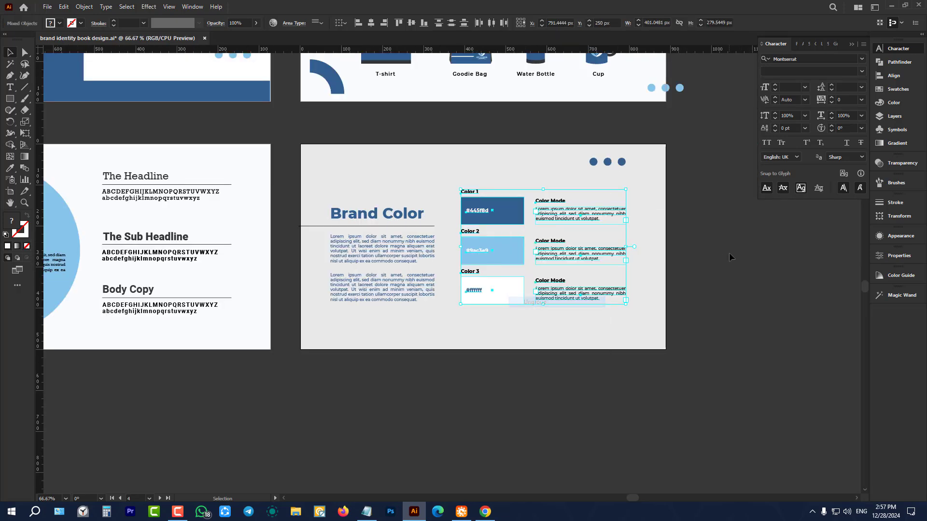
Change the fill of the Color 1 rectangle on the Brand Color page to dark red #9e1818
left_click(503, 199)
scroll(503, 202, "up", 5)
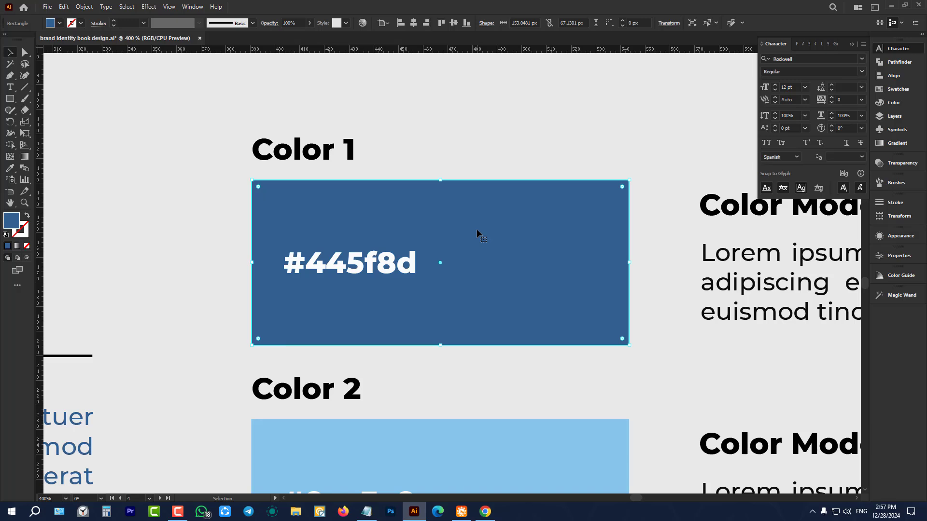
double_click(8, 225)
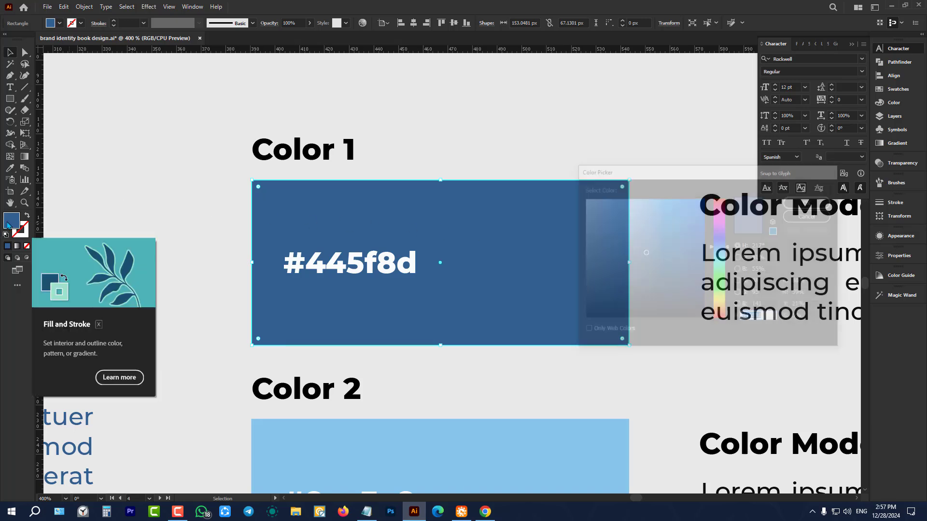
left_click(771, 317)
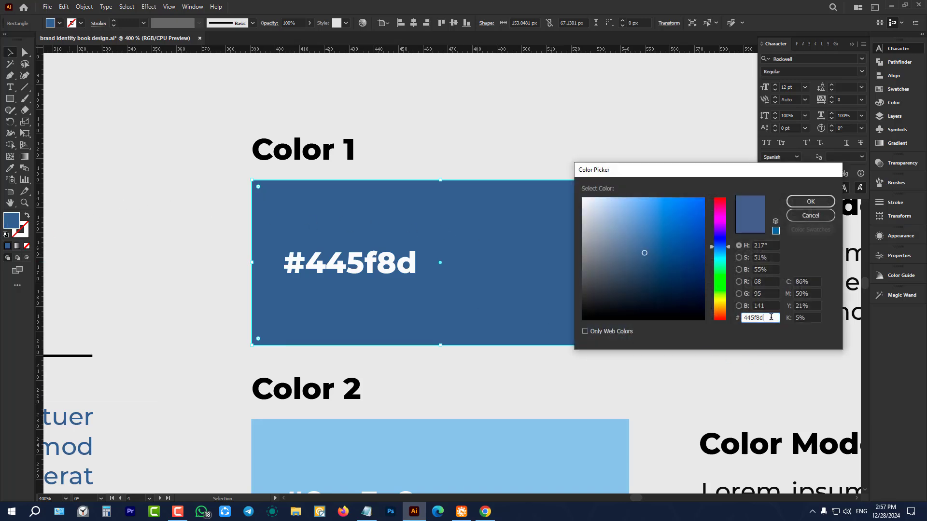
double_click(771, 317)
mouse_move(691, 260)
left_mouse_down()
mouse_move(693, 251)
mouse_move(692, 285)
mouse_move(702, 225)
mouse_move(719, 196)
left_mouse_up()
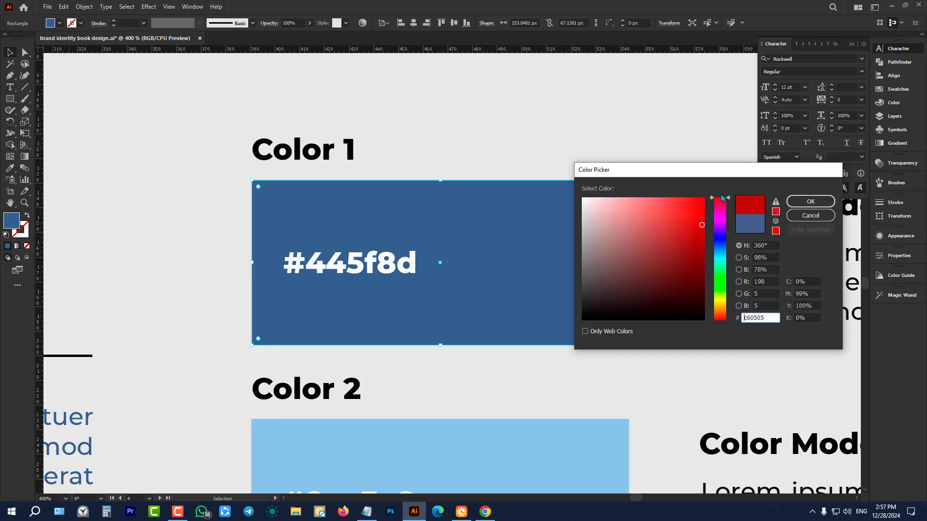
left_click(701, 248)
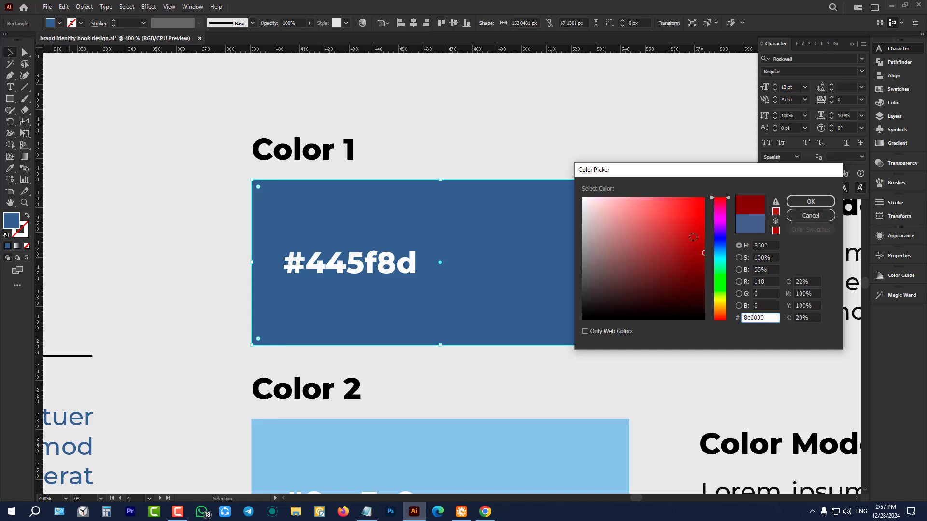
left_click(686, 244)
left_click(816, 201)
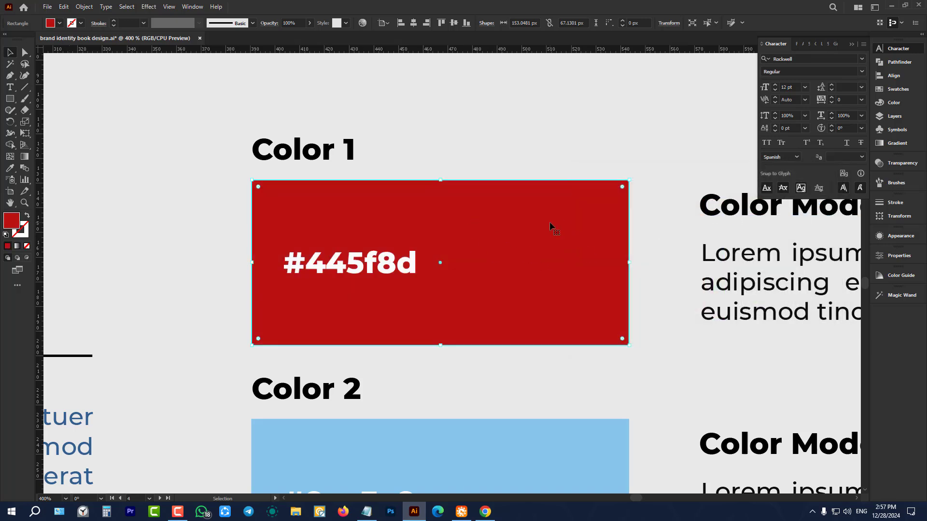
Replace the hex code text on the Color 1 rectangle with #9e1818, copied from its fill color
double_click(12, 221)
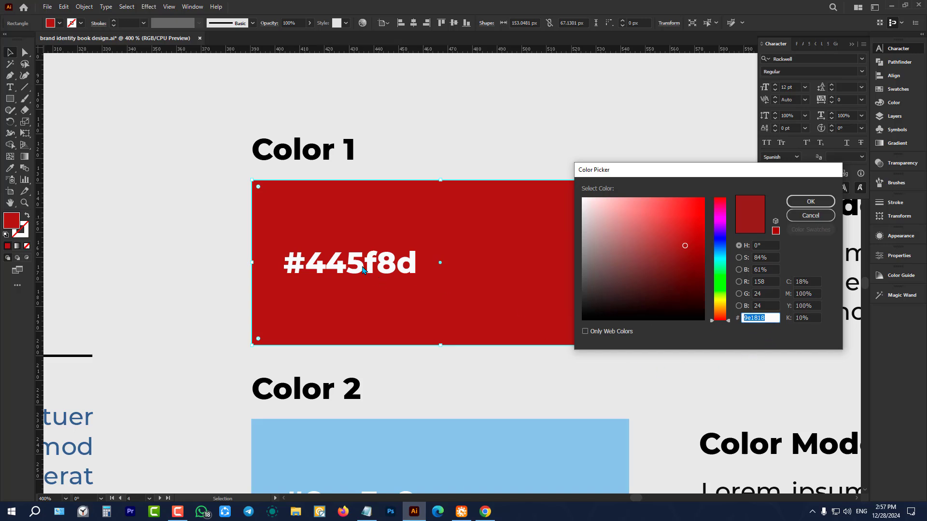
left_click(790, 216)
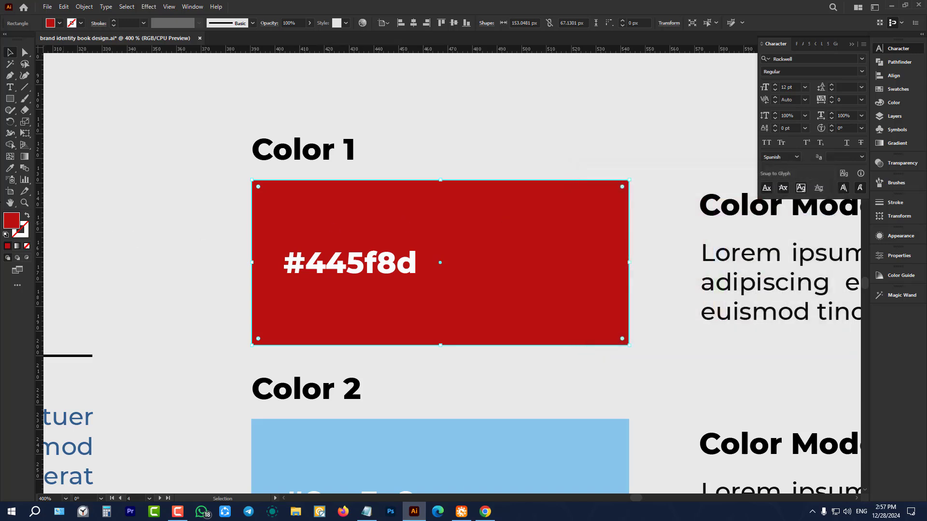
left_click(12, 91)
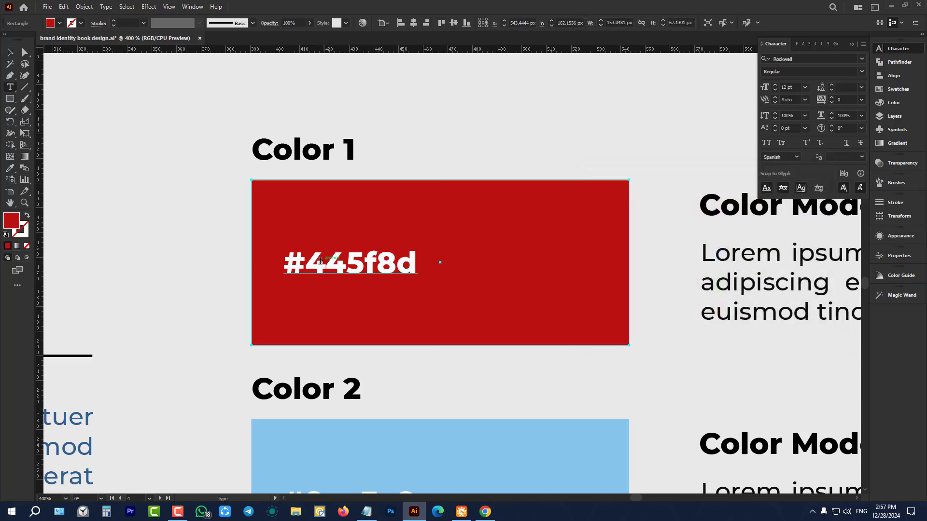
left_click_drag(305, 263, 423, 265)
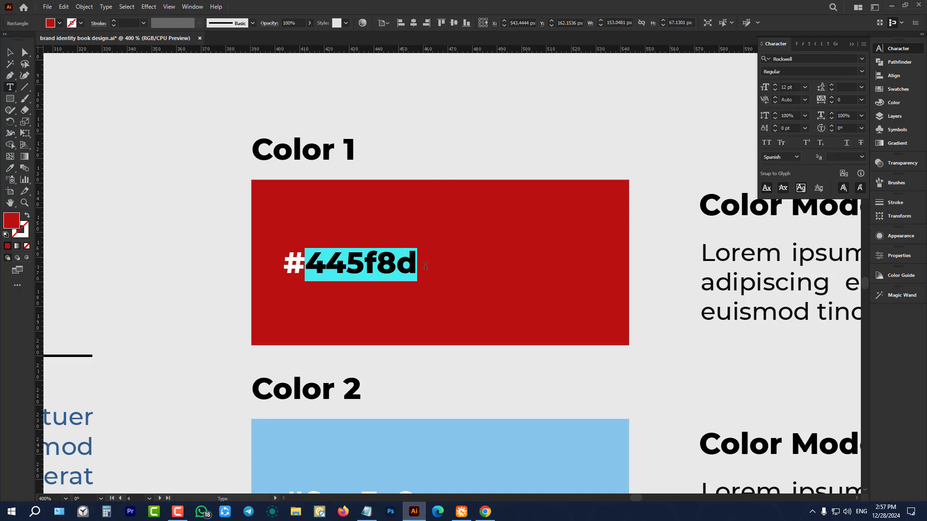
key("ctrl+v")
key("Escape")
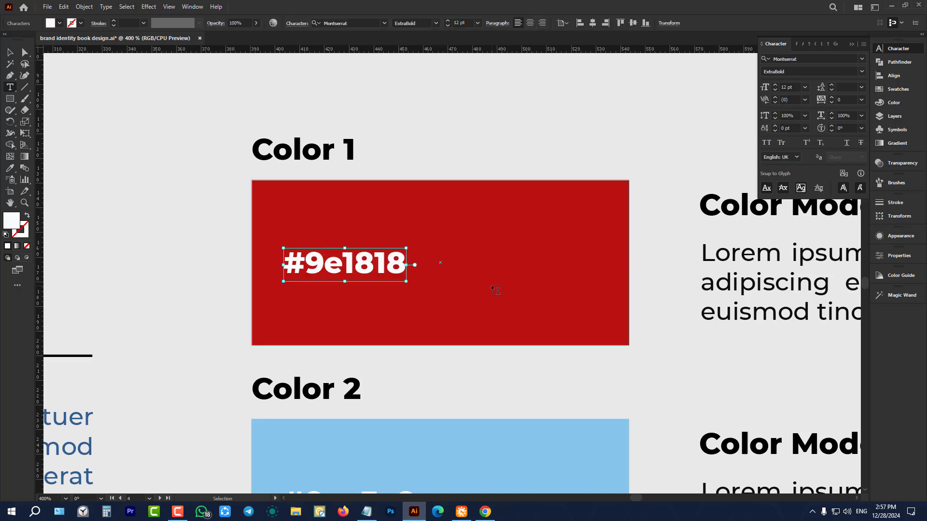
key("Return")
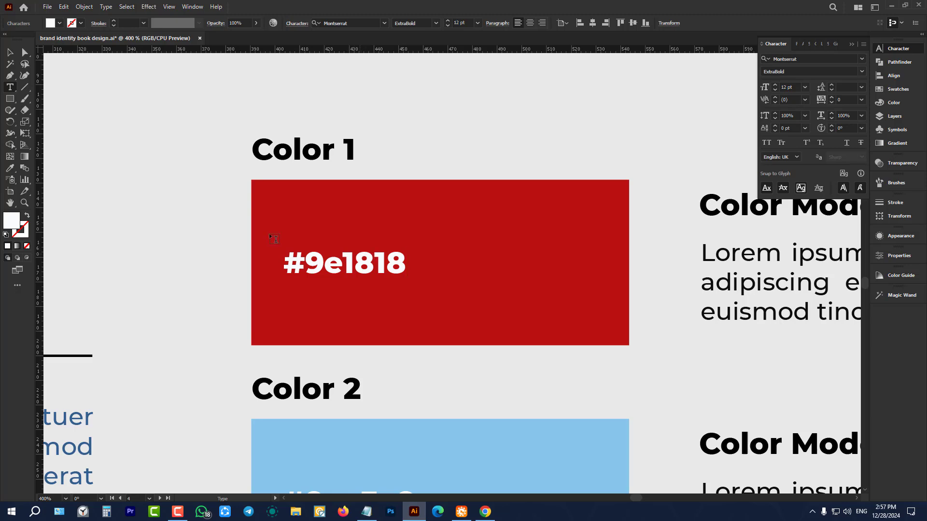
key("Escape")
scroll(317, 223, "down", 4)
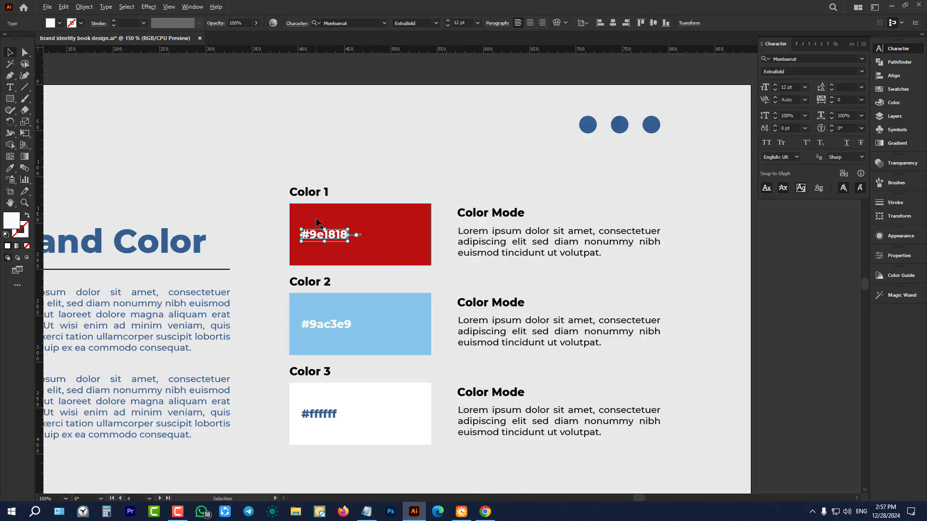
scroll(316, 222, "down", 1)
left_click(180, 178)
Draw a rectangle about 200 by 55 px above the Color 1 swatch on the Brand Color page
scroll(180, 178, "up", 2)
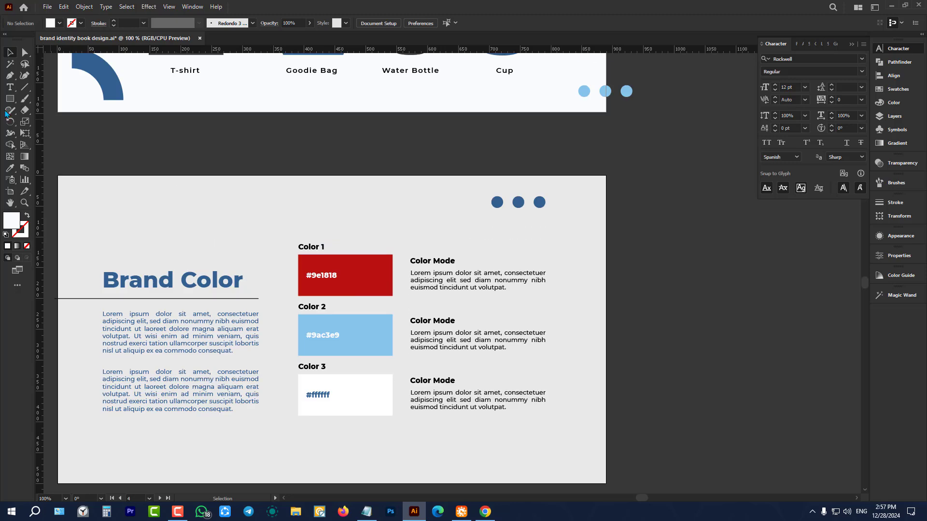
left_click_drag(10, 98, 43, 98)
left_click_drag(258, 193, 383, 226)
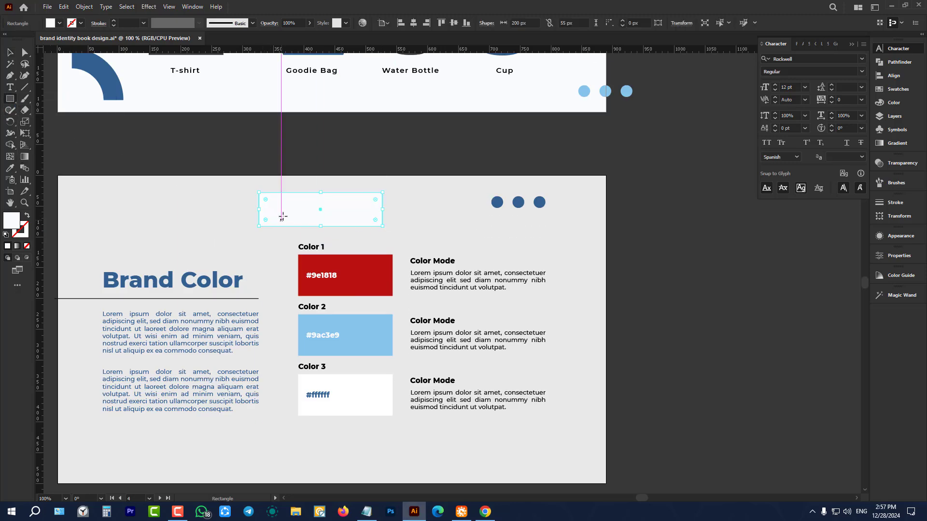
scroll(294, 205, "up", 2)
key("v")
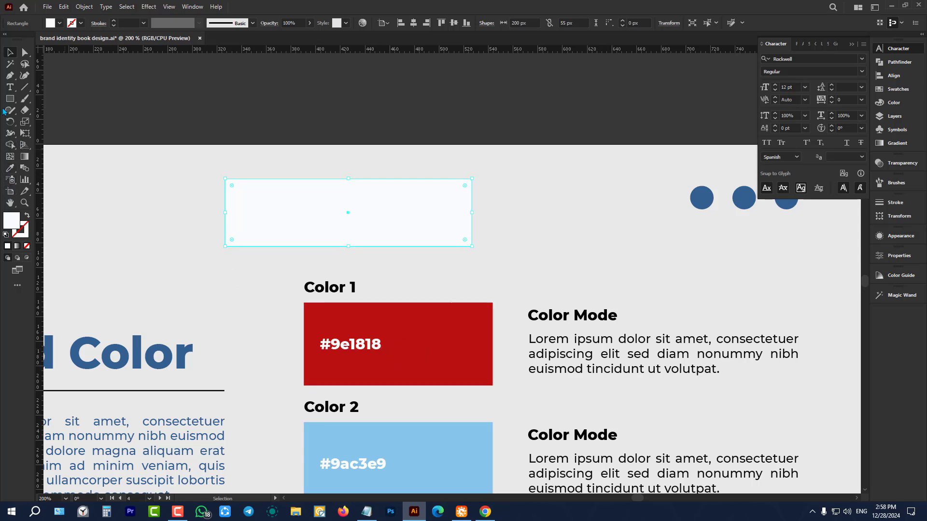
Set the fill of the new rectangle above Color 1 to hex 9e1818
double_click(14, 224)
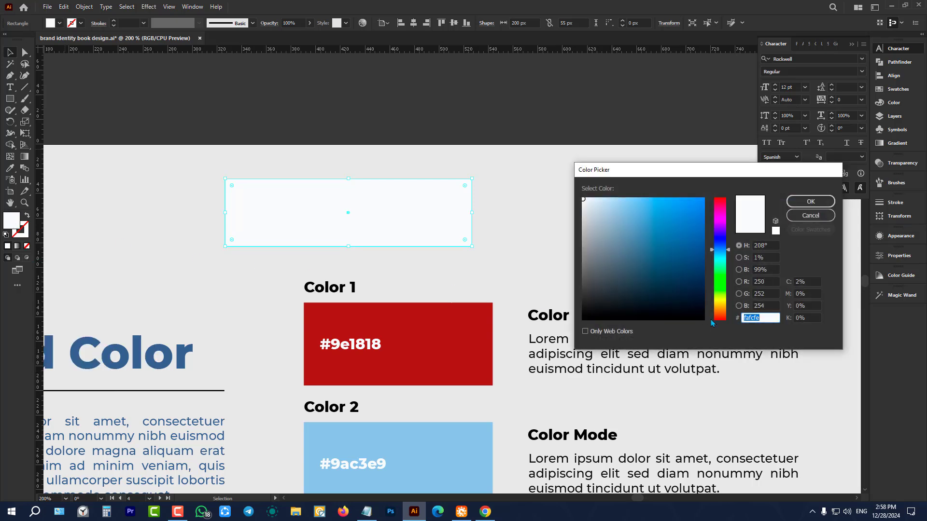
left_click(769, 317)
double_click(769, 316)
type("9e1818")
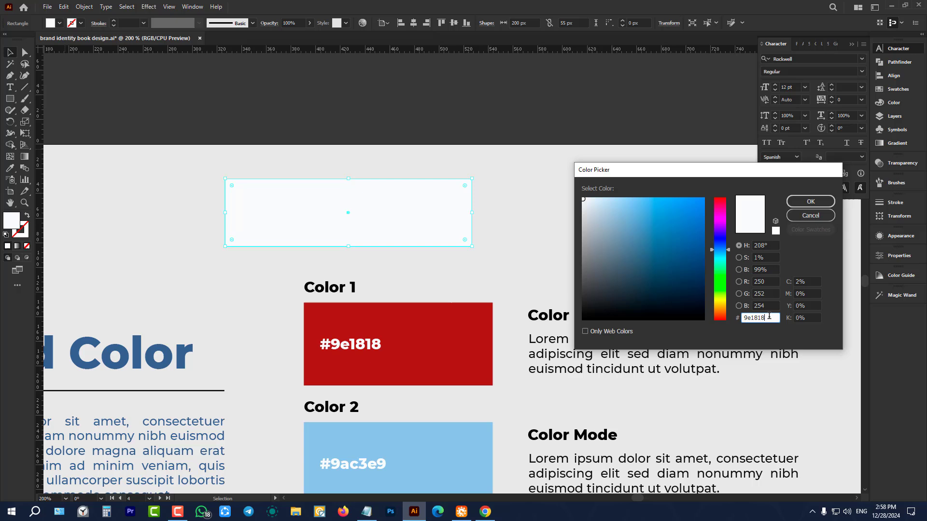
left_click(811, 203)
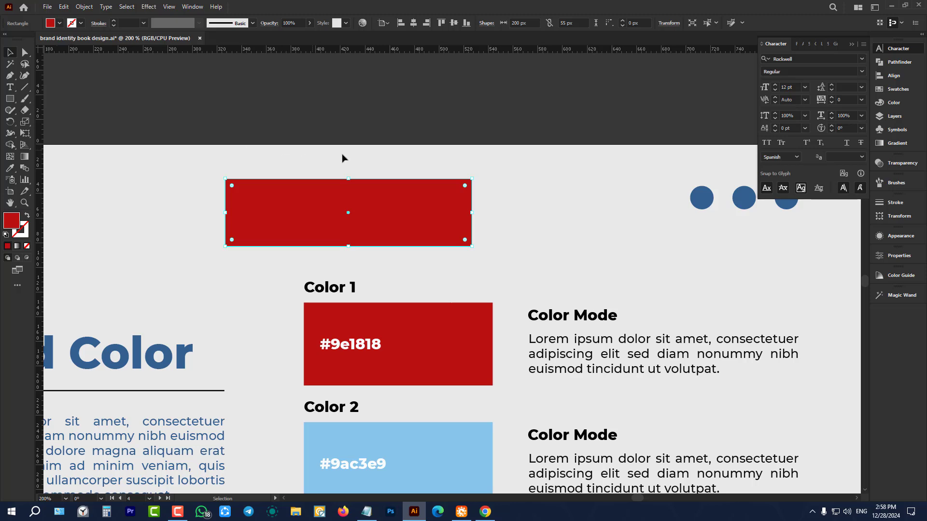
Delete the red test rectangle above the Color 1 swatch
scroll(418, 224, "down", 3)
key("Delete")
scroll(415, 208, "down", 2)
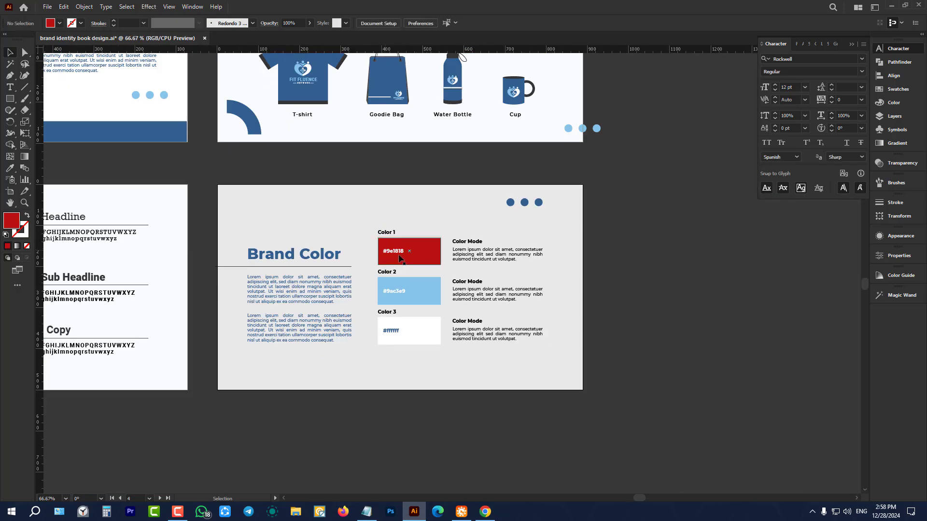
Review the brand book pages, including Typography and Brand Color, and hide the Character settings
scroll(509, 316, "down", 2)
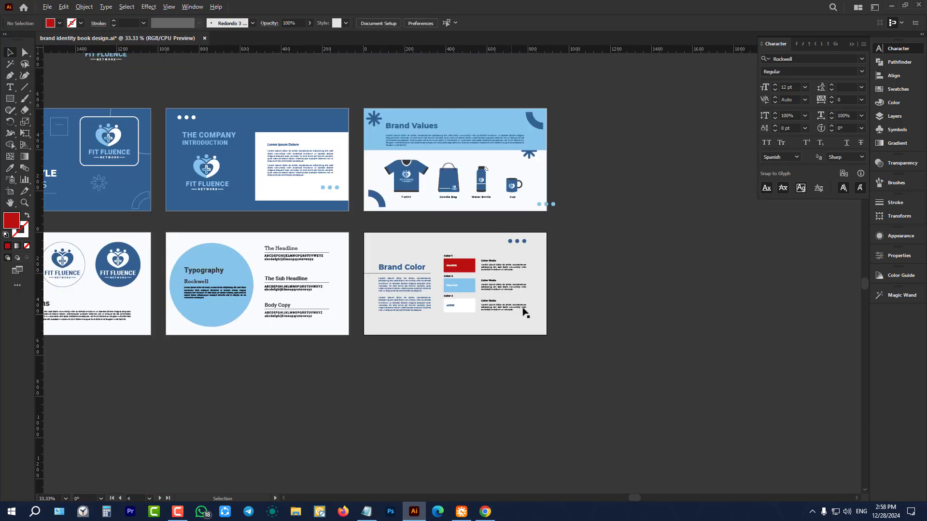
scroll(633, 289, "down", 1)
scroll(208, 158, "up", 1)
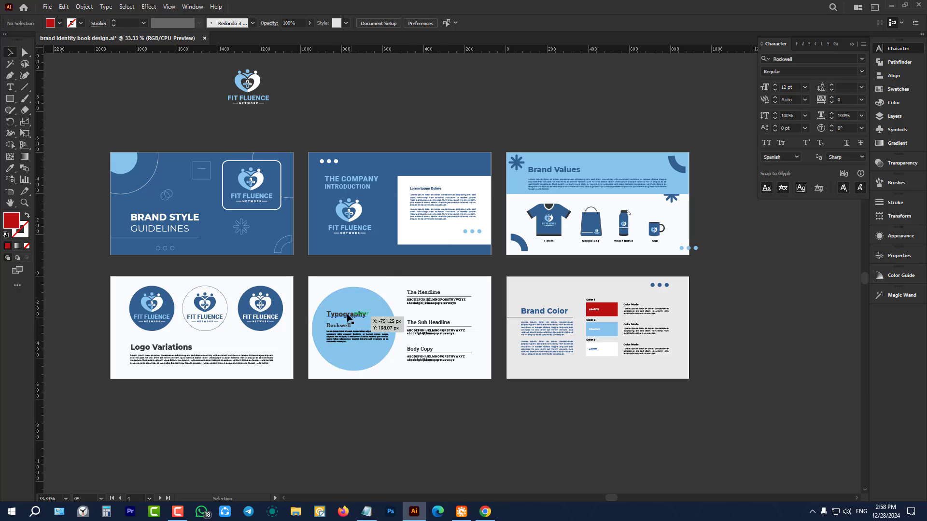
scroll(344, 342, "up", 3)
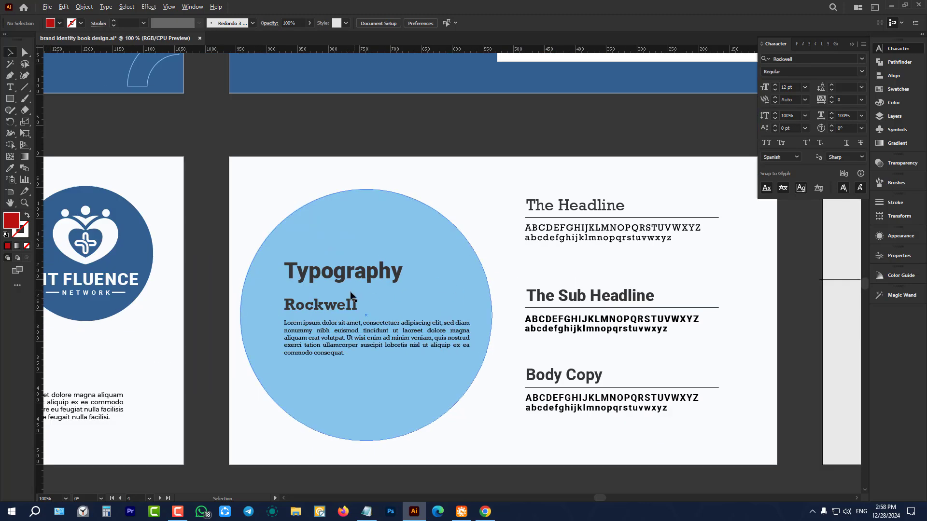
scroll(350, 299, "down", 4)
scroll(507, 277, "up", 2)
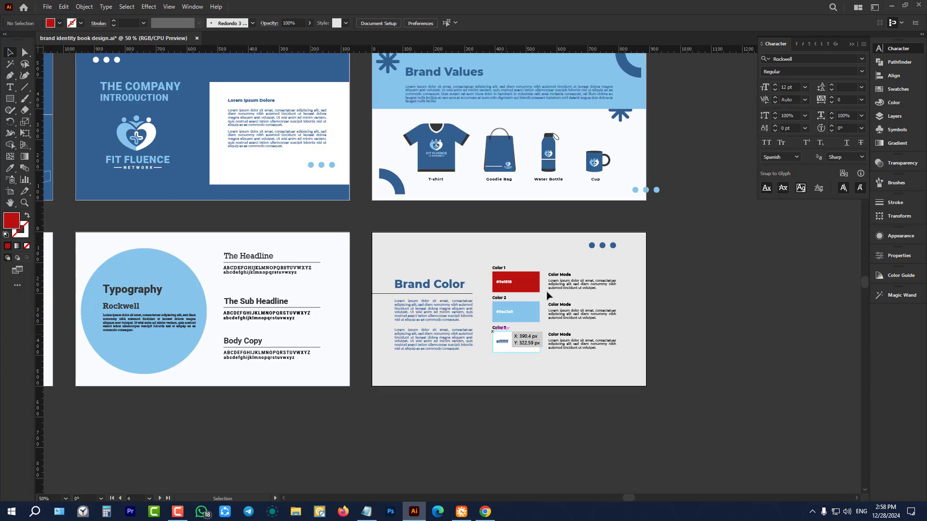
scroll(536, 265, "down", 3)
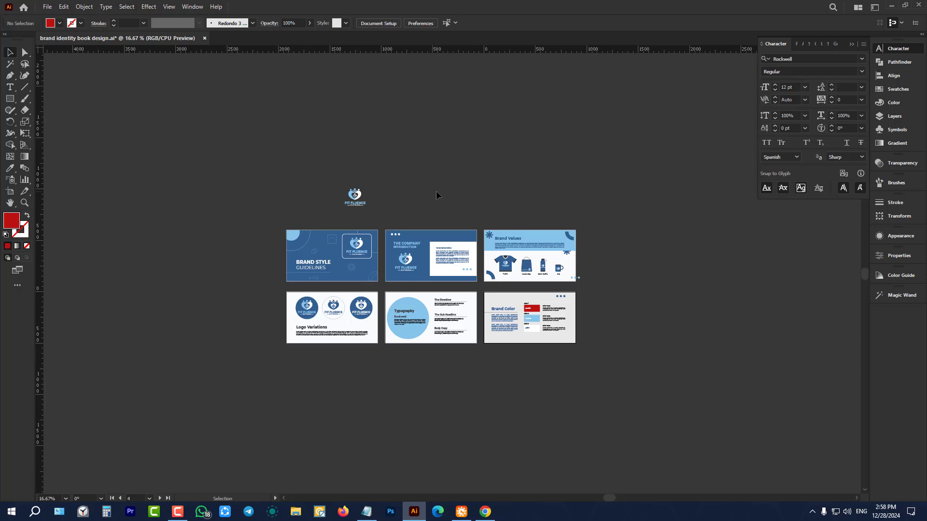
scroll(436, 190, "up", 2)
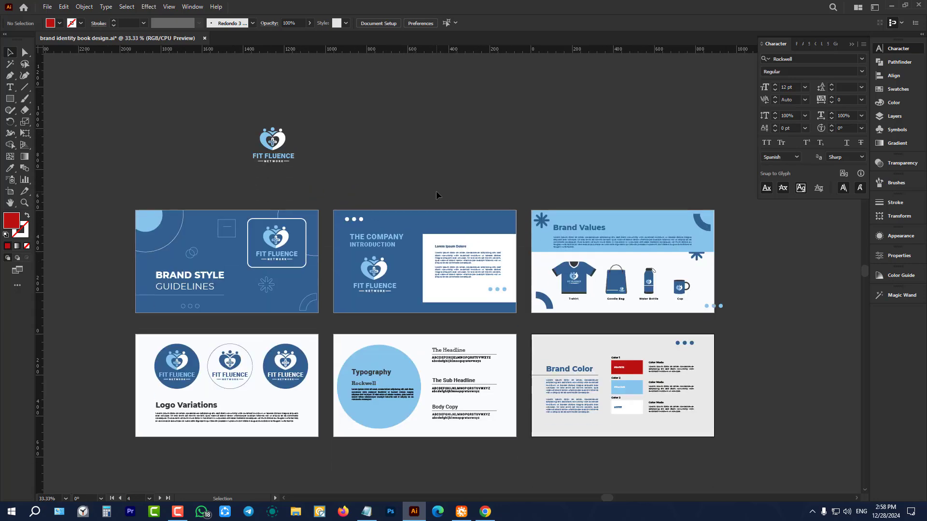
scroll(443, 152, "down", 1)
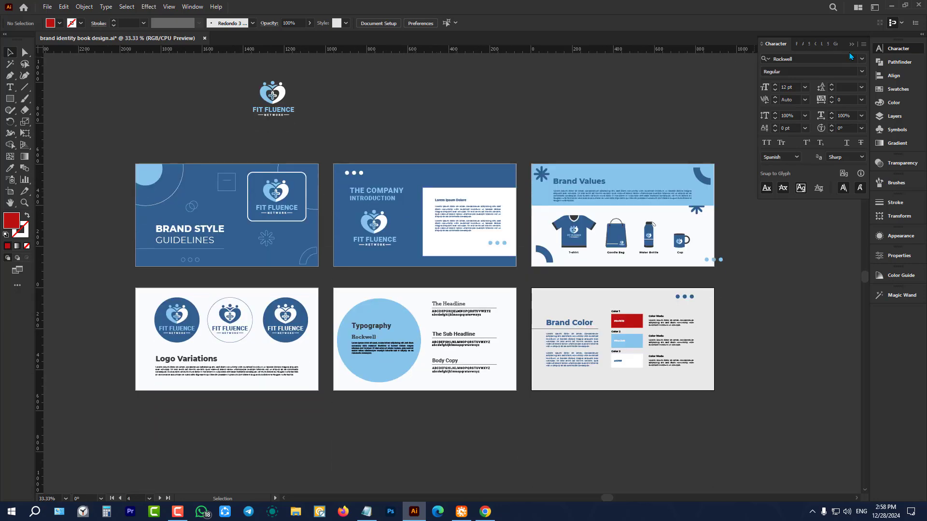
left_click(886, 49)
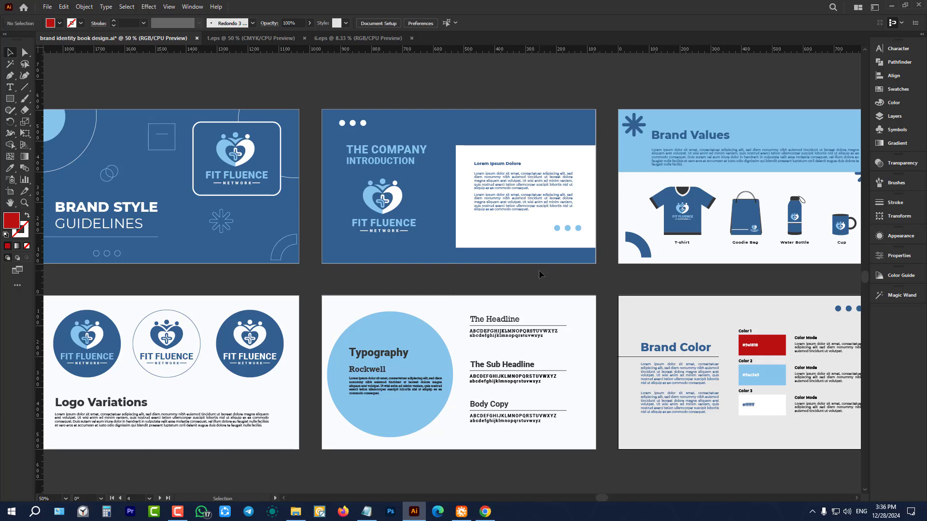
Compare the Fit Fluence brand book overview with the page layout of the 1.eps brand handbook
scroll(472, 289, "down", 2)
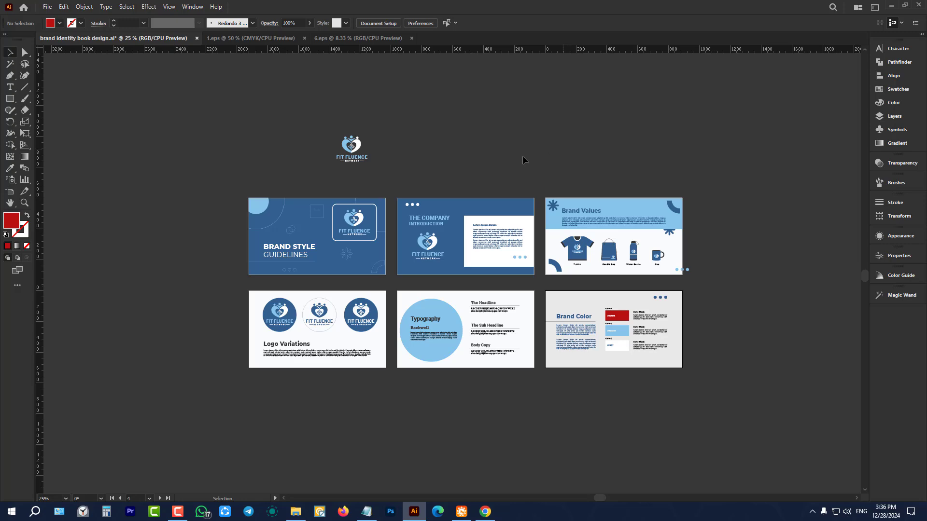
left_click(247, 38)
scroll(221, 149, "down", 1)
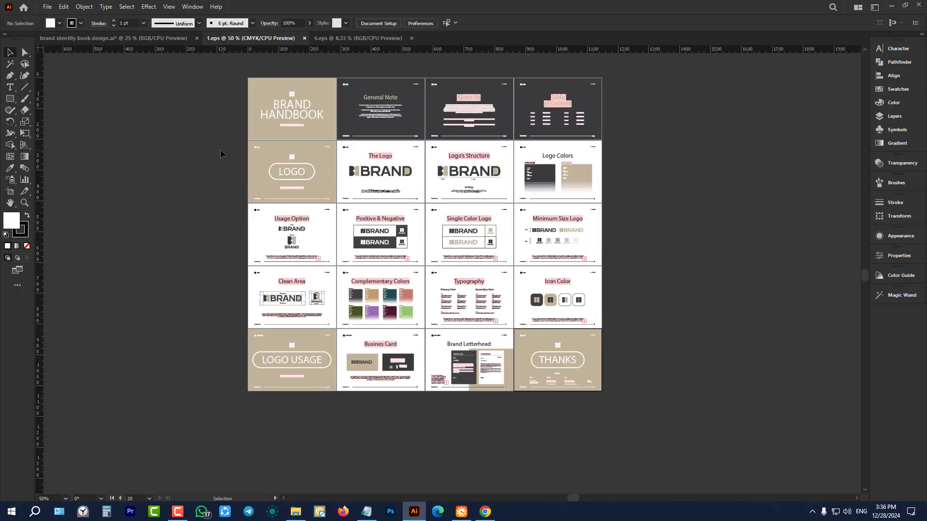
scroll(220, 149, "up", 1)
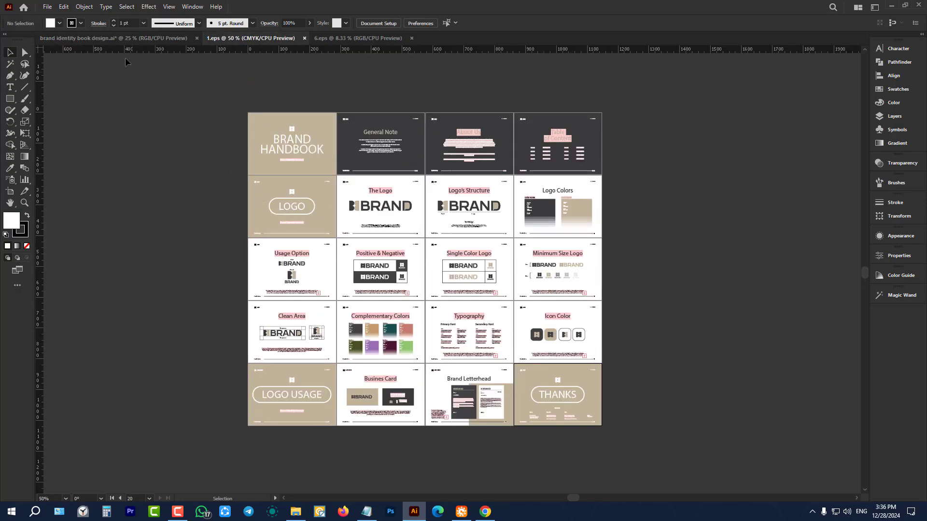
left_click(123, 43)
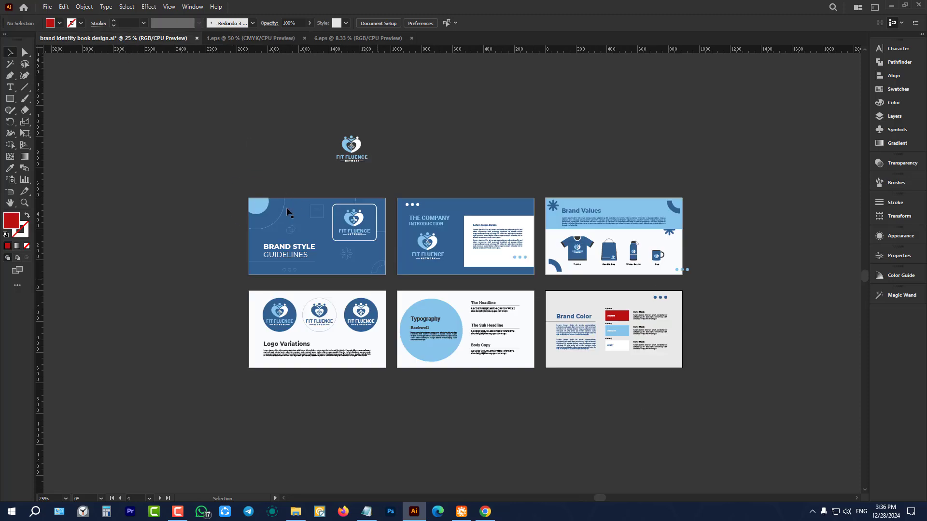
left_click(235, 40)
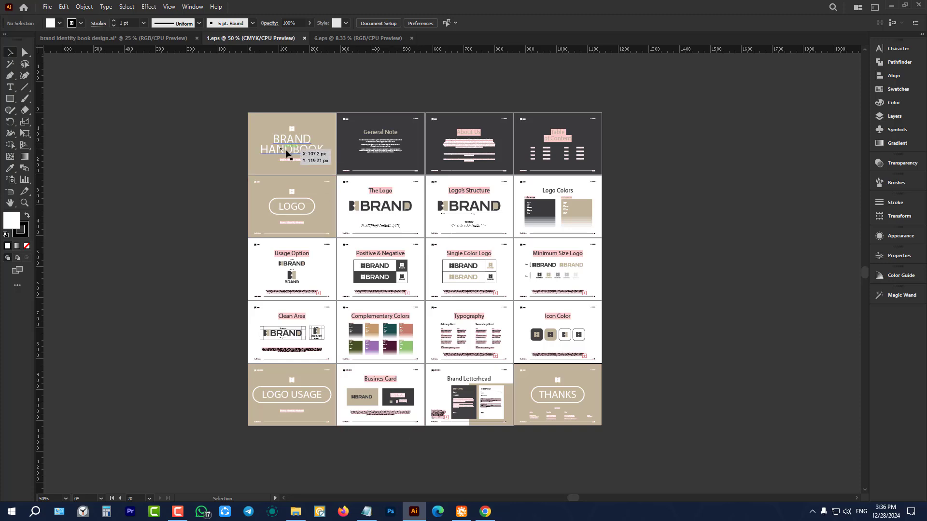
Examine the Brand Handbook cover, General Note, About Us and Table of Content pages in 1.eps
key("ctrl+1")
scroll(293, 135, "up", 2)
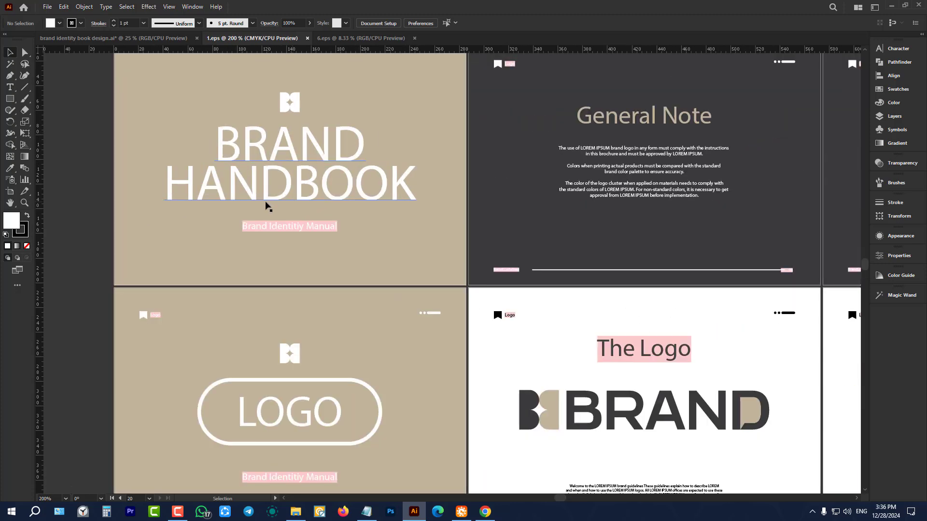
scroll(331, 208, "up", 2)
scroll(269, 213, "down", 1)
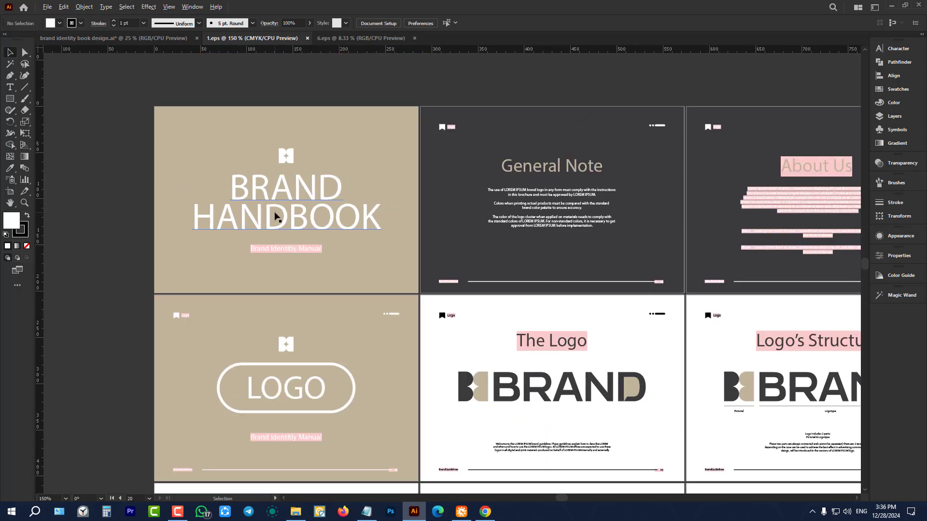
scroll(441, 185, "up", 1)
scroll(405, 205, "down", 1)
scroll(404, 205, "down", 1)
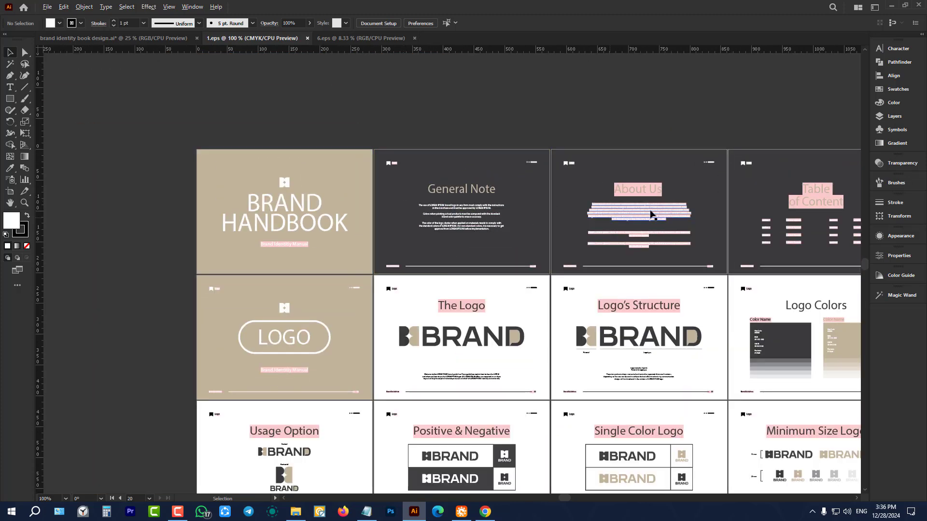
scroll(705, 207, "up", 2)
scroll(496, 234, "down", 1)
scroll(495, 234, "down", 1)
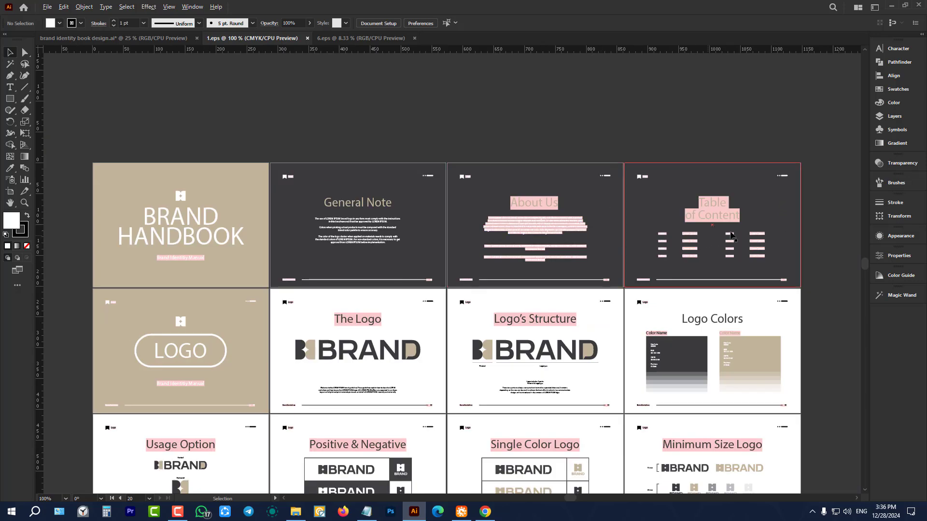
scroll(497, 231, "up", 1)
scroll(747, 228, "up", 2)
scroll(666, 198, "down", 4)
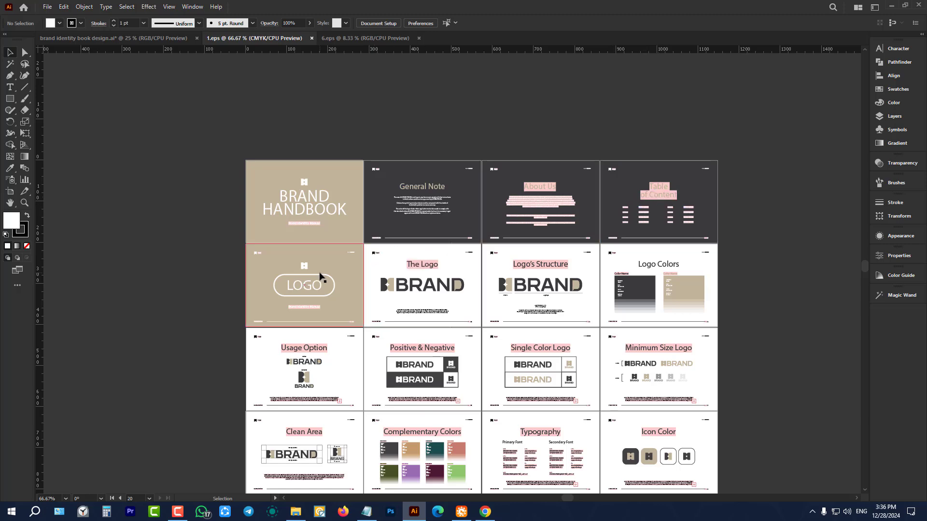
Examine the Logo divider, The Logo and Logo's Structure pages in 1.eps
scroll(321, 273, "down", 2)
scroll(292, 232, "up", 3)
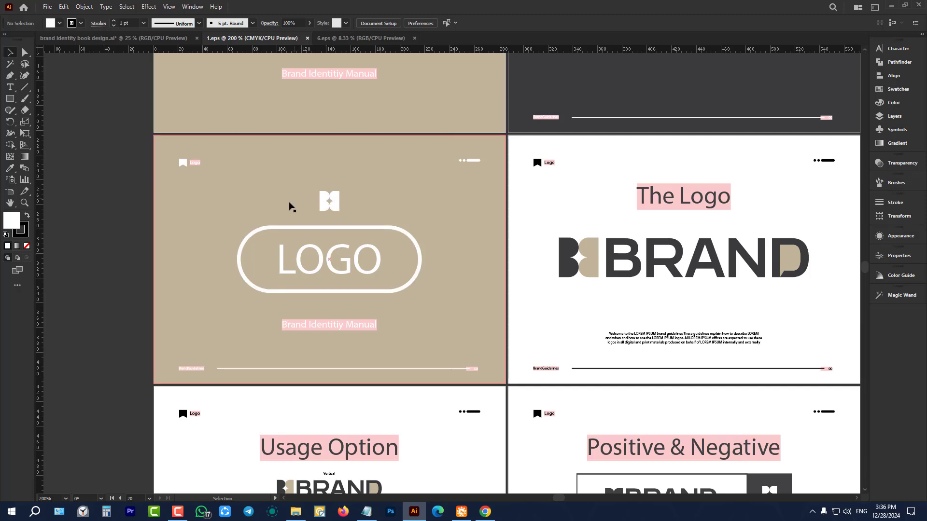
scroll(282, 259, "down", 1)
scroll(282, 260, "down", 1)
scroll(516, 257, "up", 2)
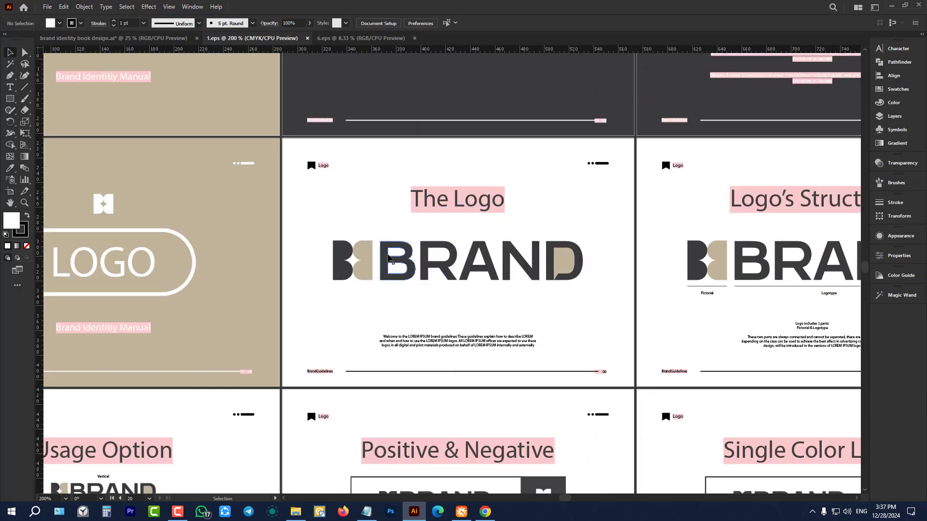
scroll(407, 311, "down", 2)
scroll(623, 236, "up", 2)
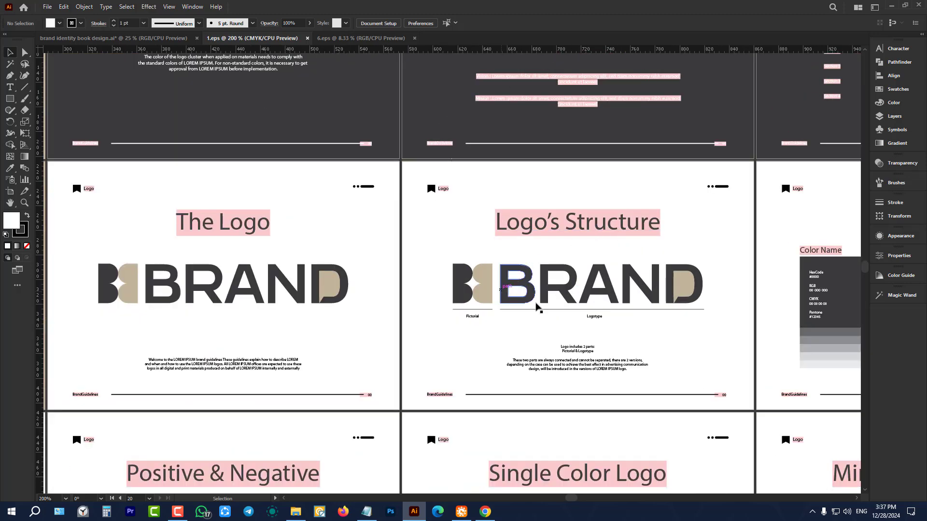
Examine the pictorial and logotype parts of the logo on the Logo's Structure page in 1.eps
scroll(473, 318, "down", 1)
scroll(476, 297, "up", 6)
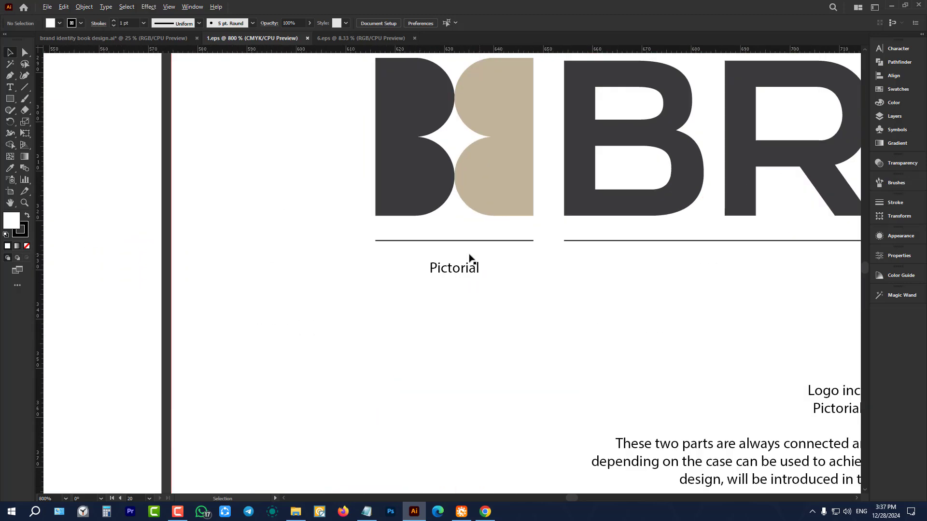
scroll(471, 288, "down", 3)
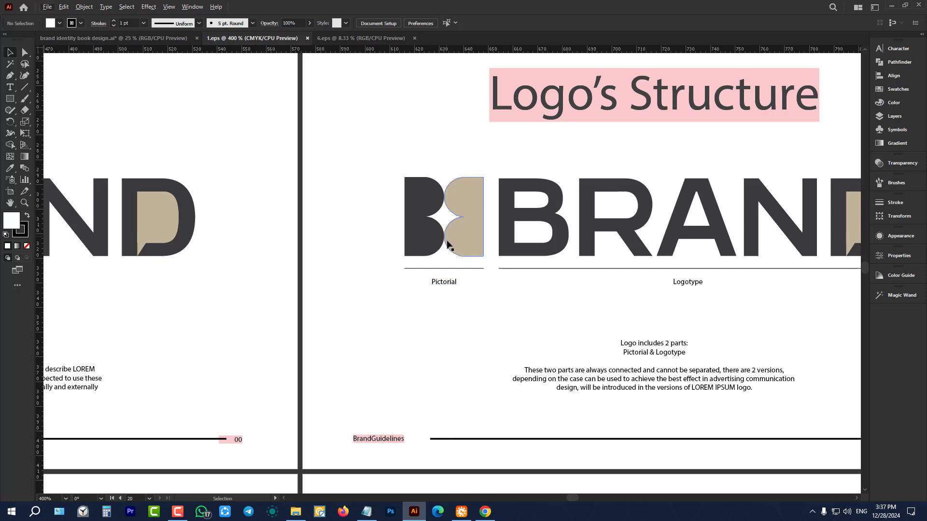
scroll(650, 277, "down", 2)
scroll(647, 275, "up", 1)
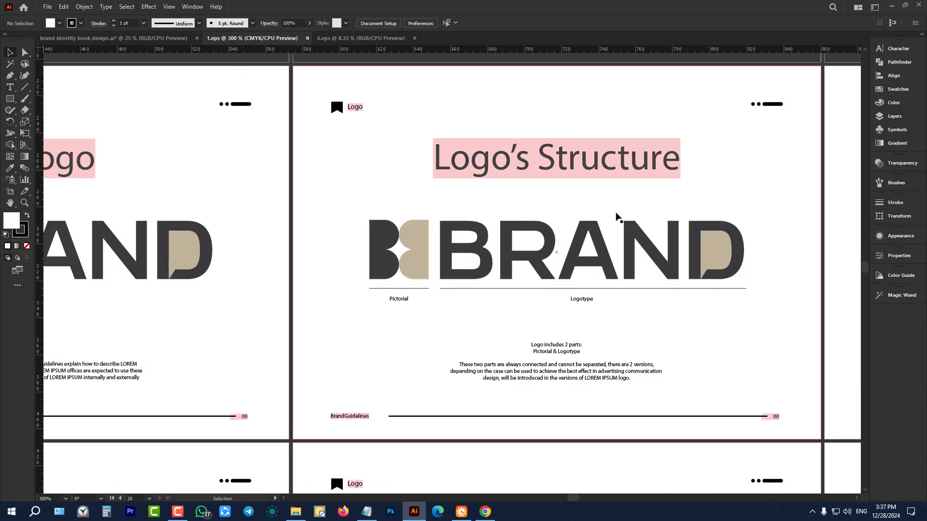
Examine the Logo Colors page, including the HexCode, RGB, CMYK and Pantone entries and the tint strips
scroll(594, 251, "down", 4)
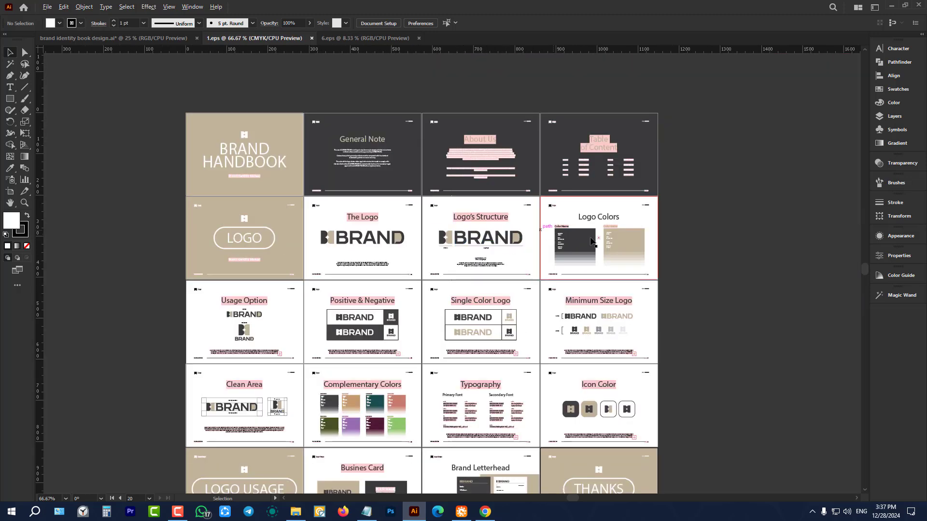
scroll(591, 240, "up", 4)
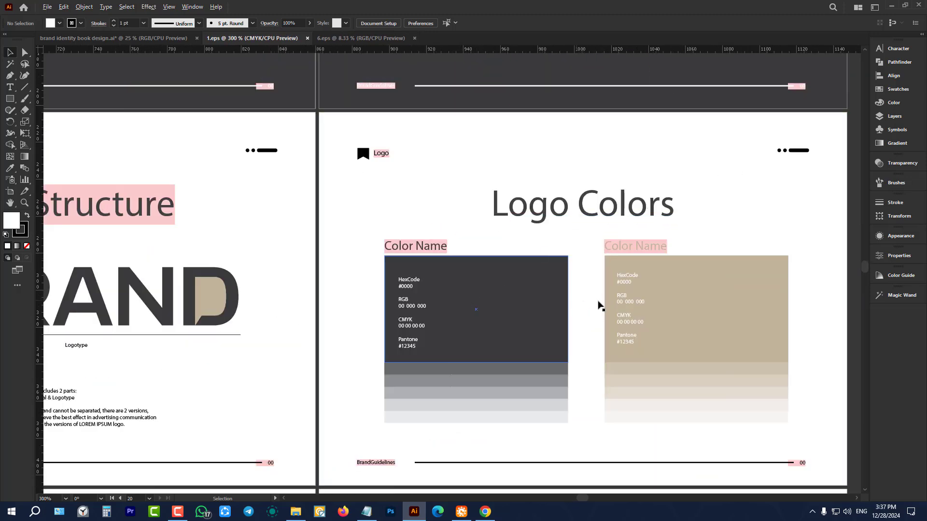
scroll(598, 305, "up", 1)
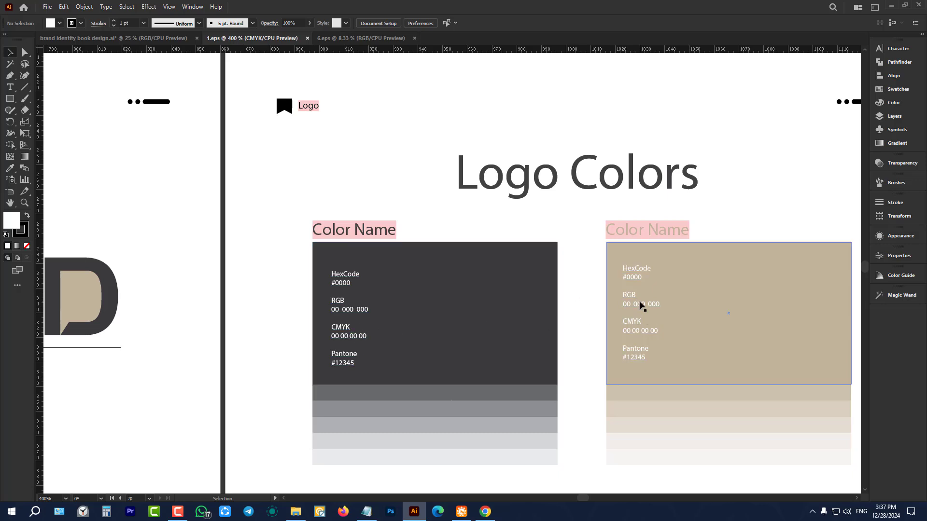
scroll(389, 284, "up", 3)
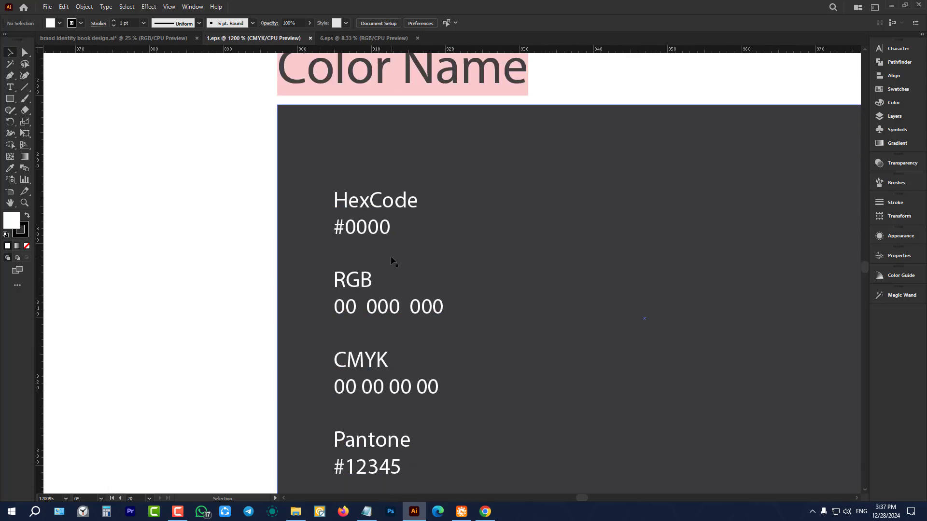
scroll(410, 255, "down", 1)
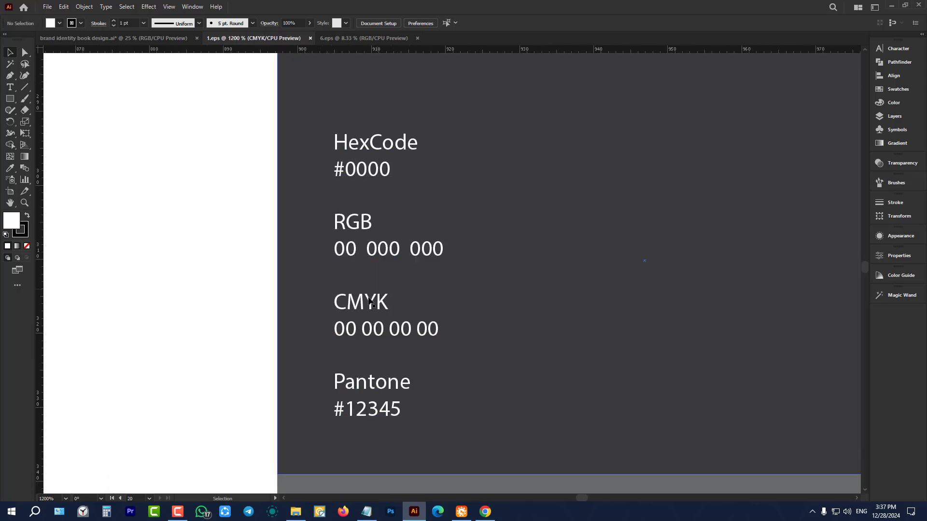
scroll(410, 255, "up", 1)
scroll(355, 222, "down", 1)
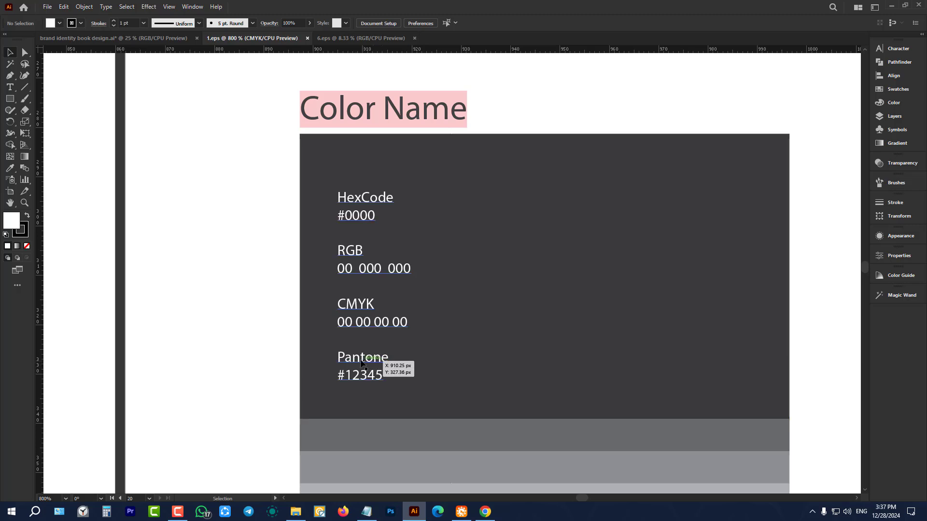
scroll(338, 350, "down", 3)
scroll(531, 308, "down", 1)
scroll(561, 269, "down", 2)
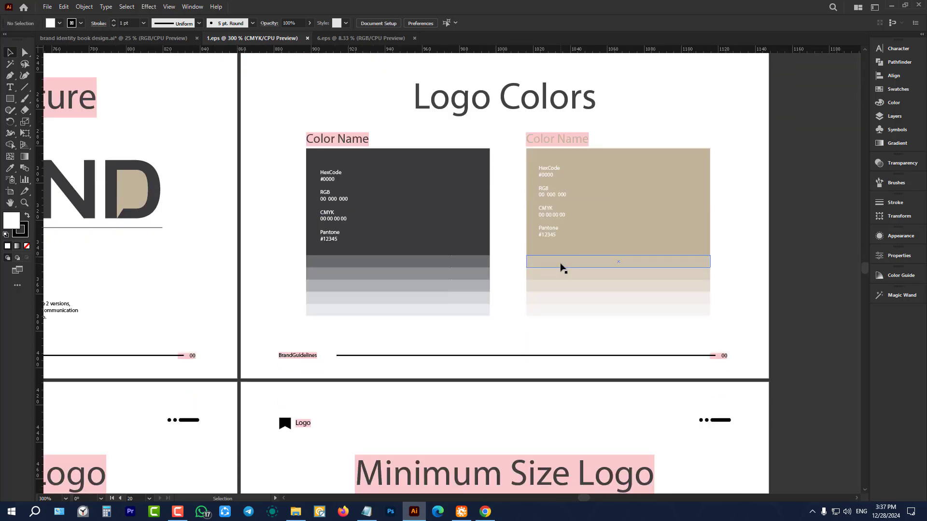
Review the handbook's page overview and examine the vertical and horizontal logo versions on the Usage Option page
scroll(561, 270, "down", 3)
scroll(642, 273, "down", 4)
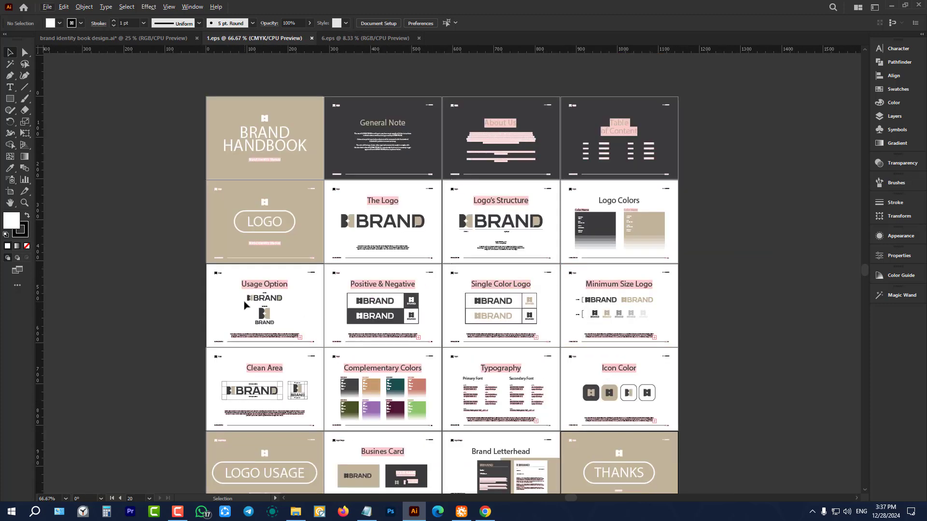
scroll(244, 305, "down", 1)
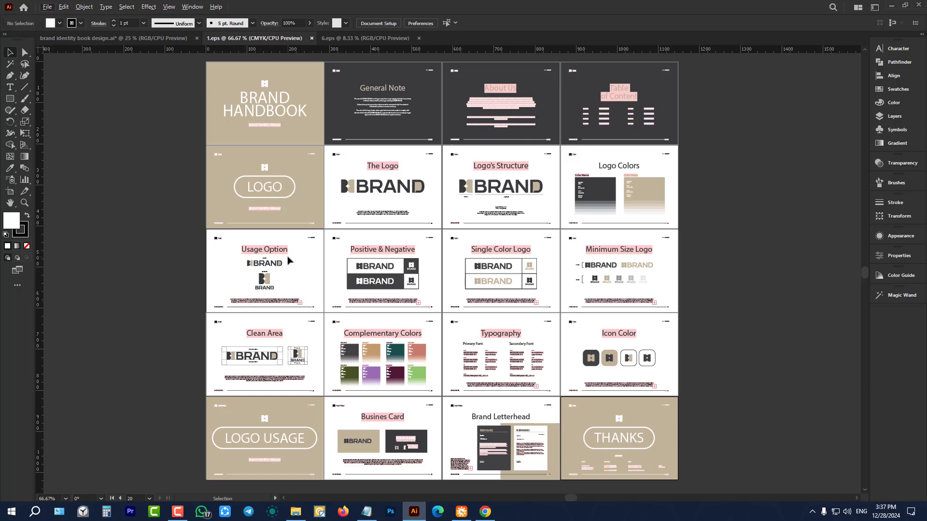
scroll(256, 261, "up", 3)
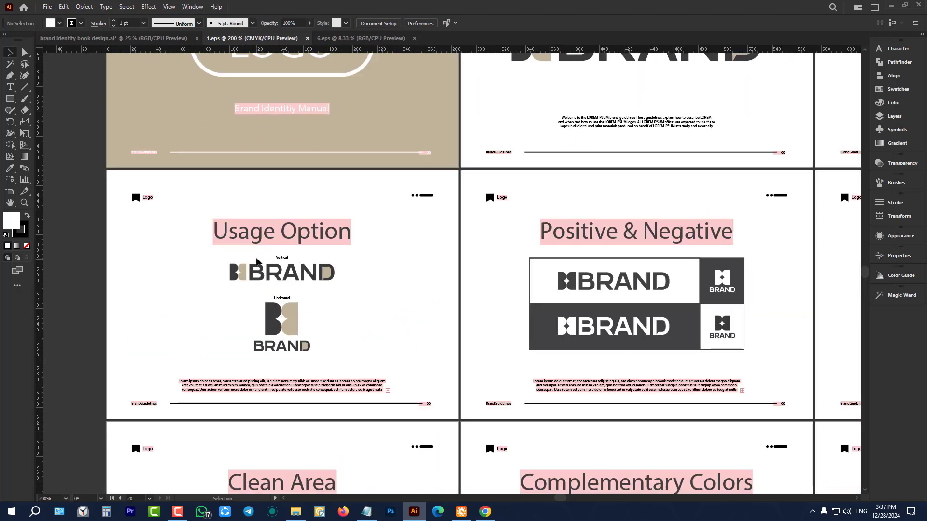
scroll(256, 261, "down", 1)
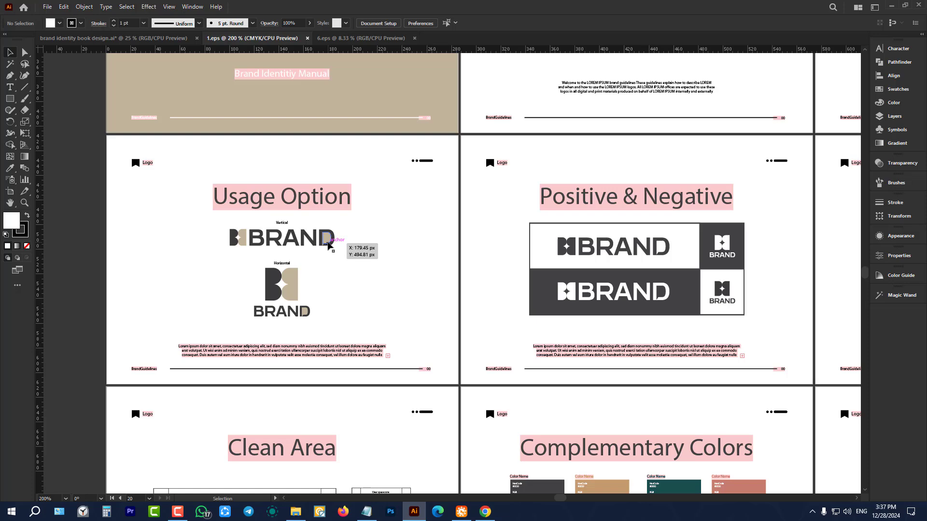
scroll(328, 244, "down", 4)
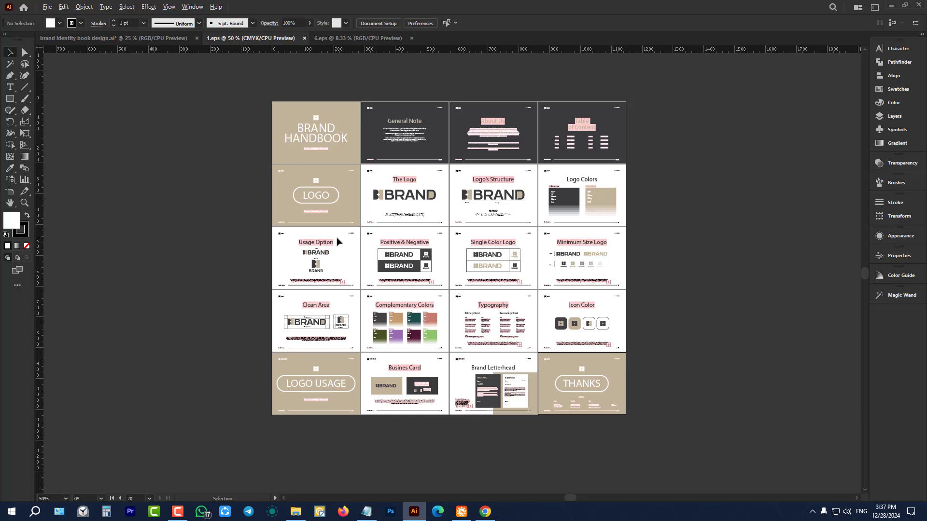
scroll(338, 241, "up", 1)
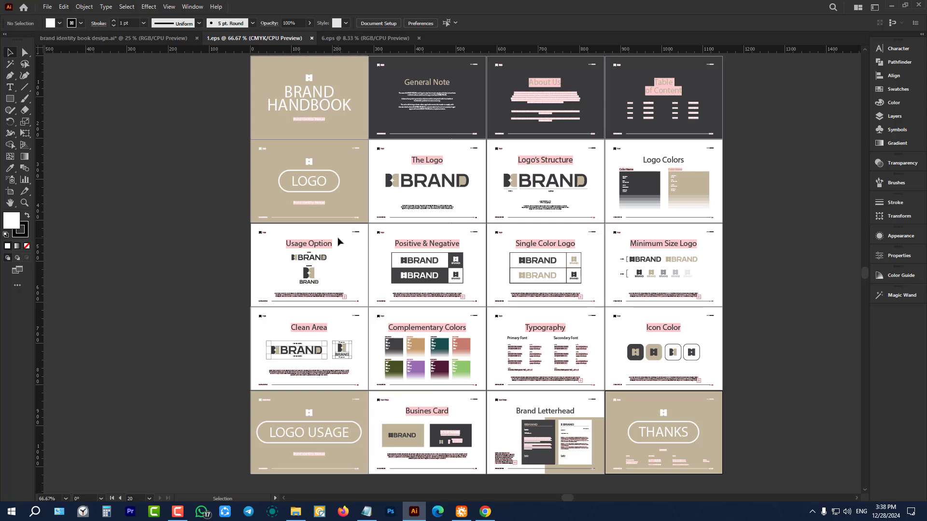
scroll(338, 241, "down", 2)
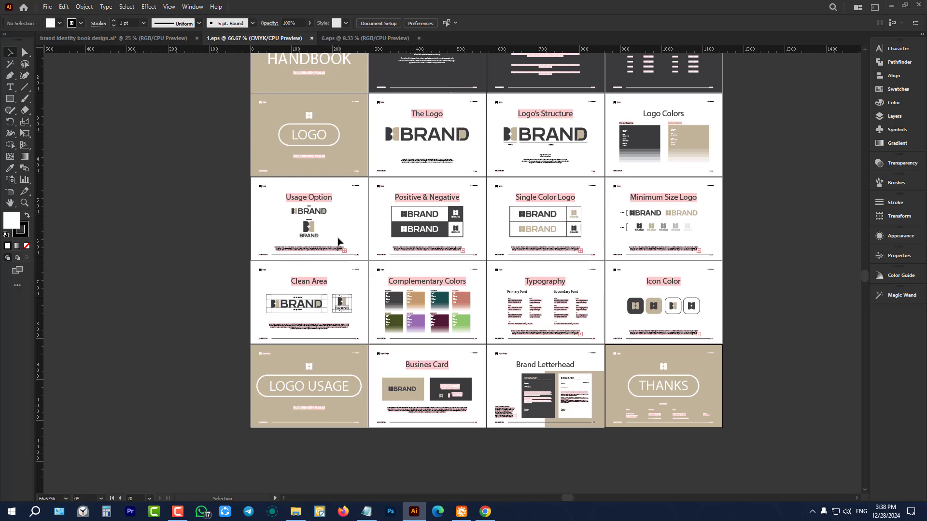
scroll(349, 189, "up", 1)
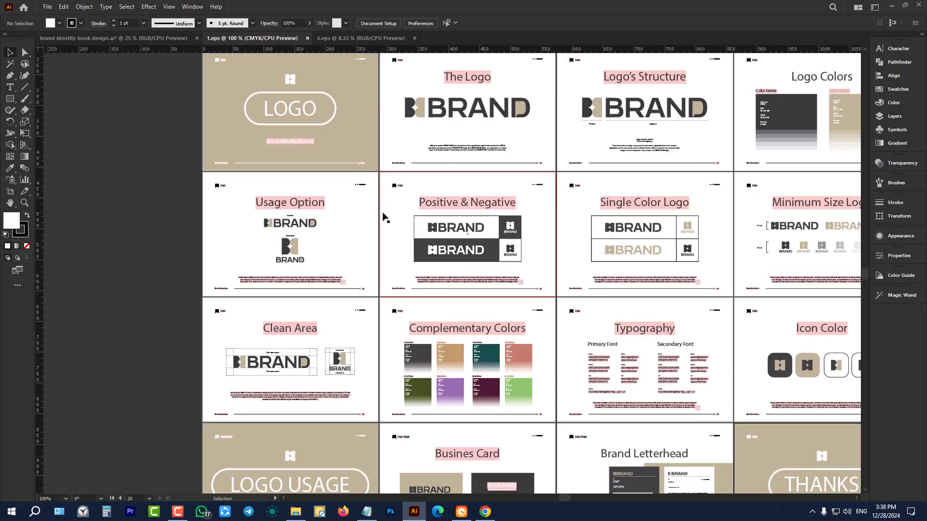
scroll(382, 215, "down", 1)
scroll(384, 216, "up", 1)
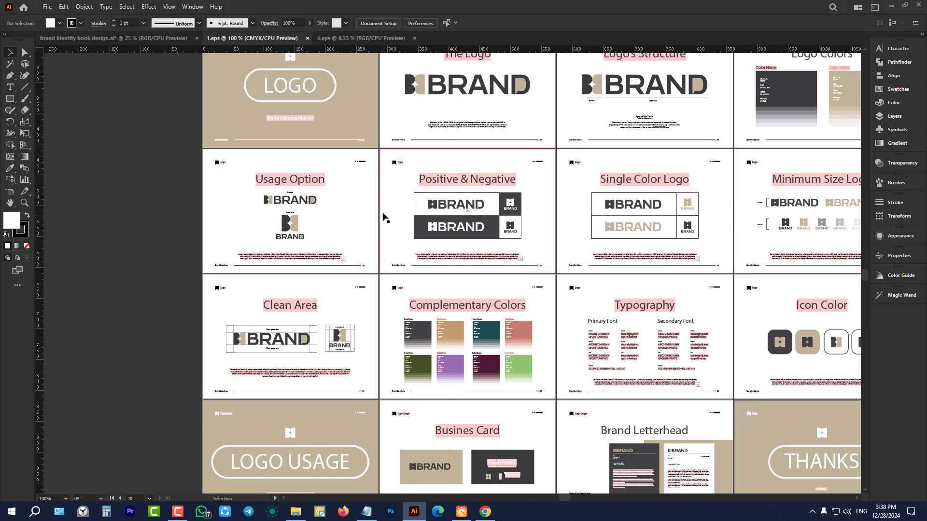
scroll(425, 208, "up", 1)
scroll(425, 207, "up", 1)
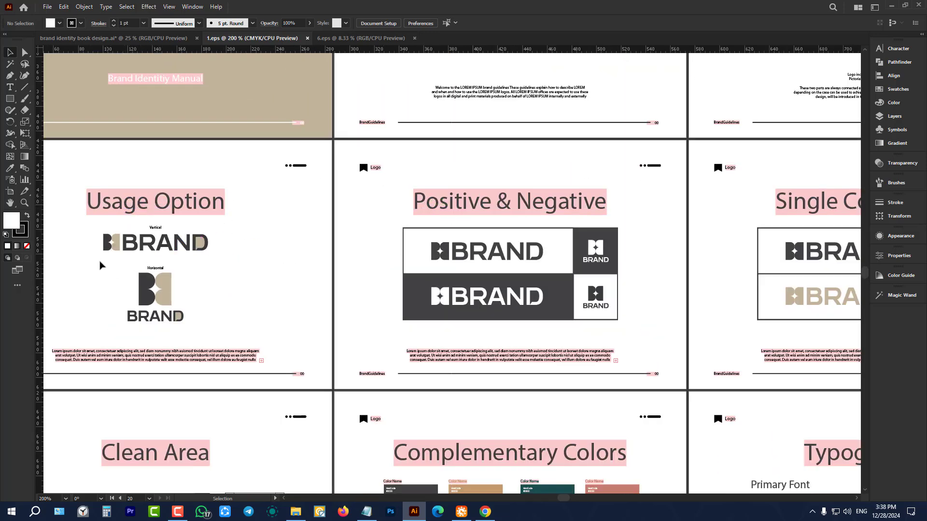
scroll(100, 265, "up", 3)
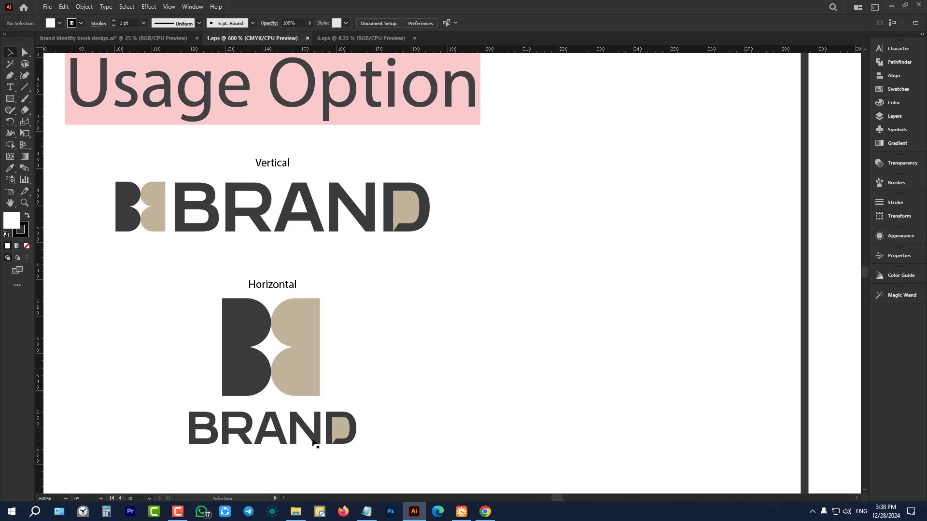
Examine the logo variations on the Positive & Negative and Single Color Logo pages
scroll(236, 304, "down", 4)
scroll(511, 265, "up", 2)
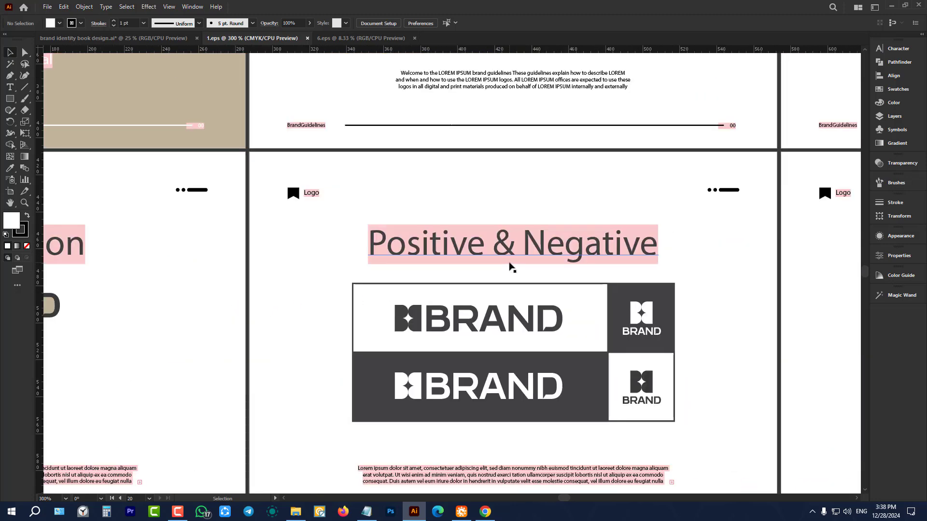
scroll(555, 261, "down", 1)
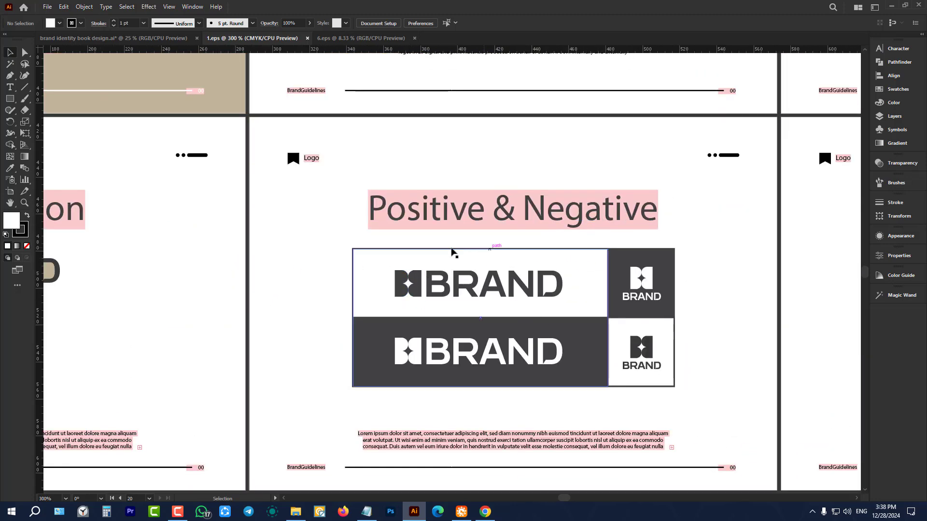
scroll(531, 302, "down", 3)
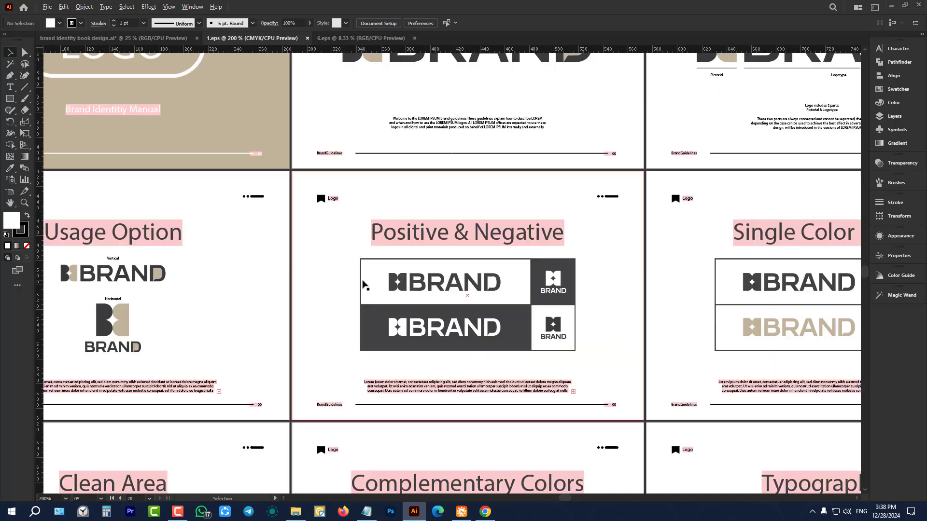
scroll(516, 280, "up", 3)
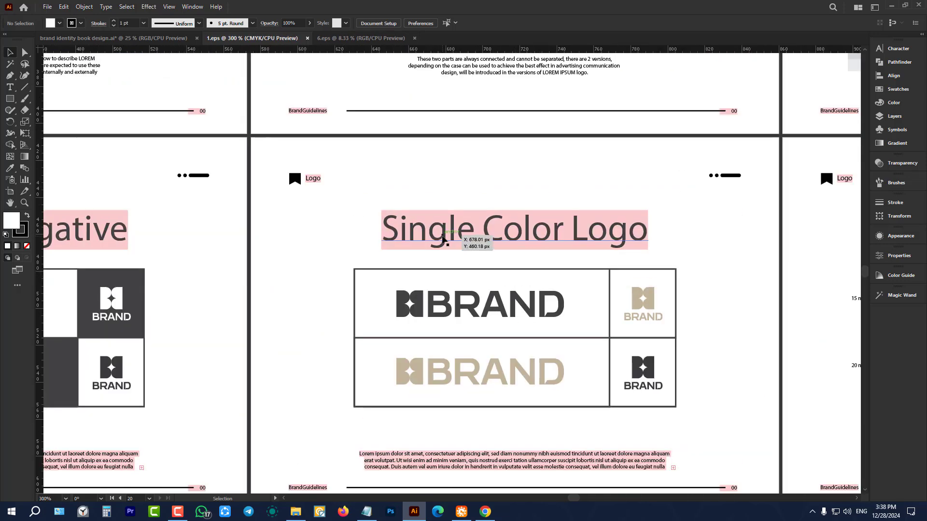
scroll(579, 244, "down", 1)
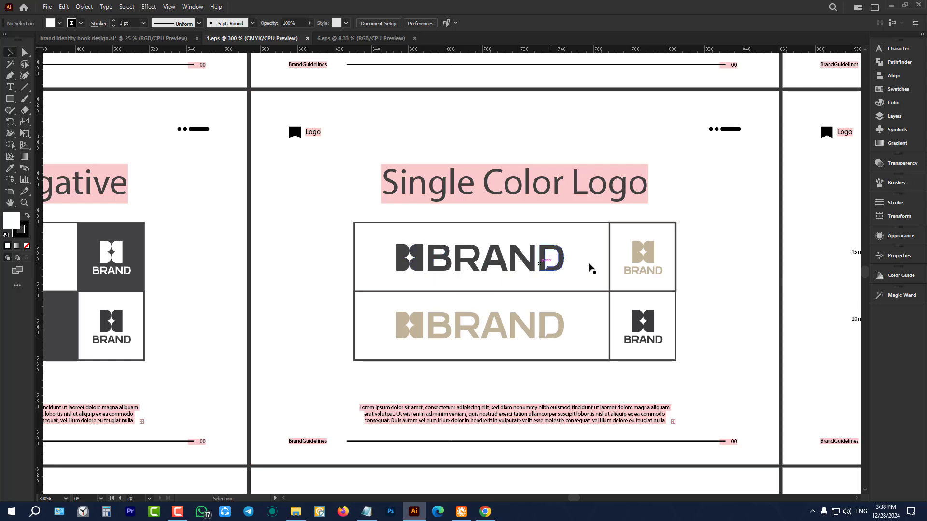
Examine the Minimum Size Logo page and its size labels beside the two logo rows
scroll(440, 292, "down", 3)
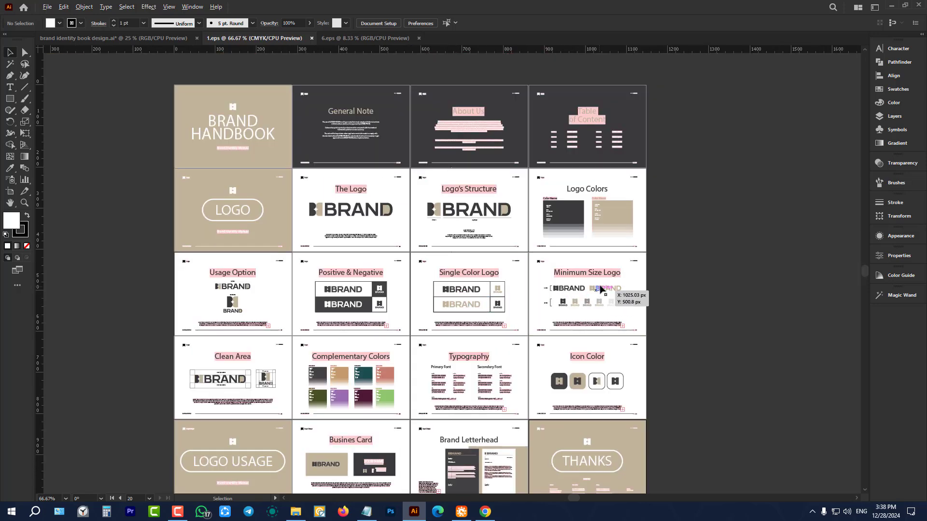
scroll(600, 289, "up", 3)
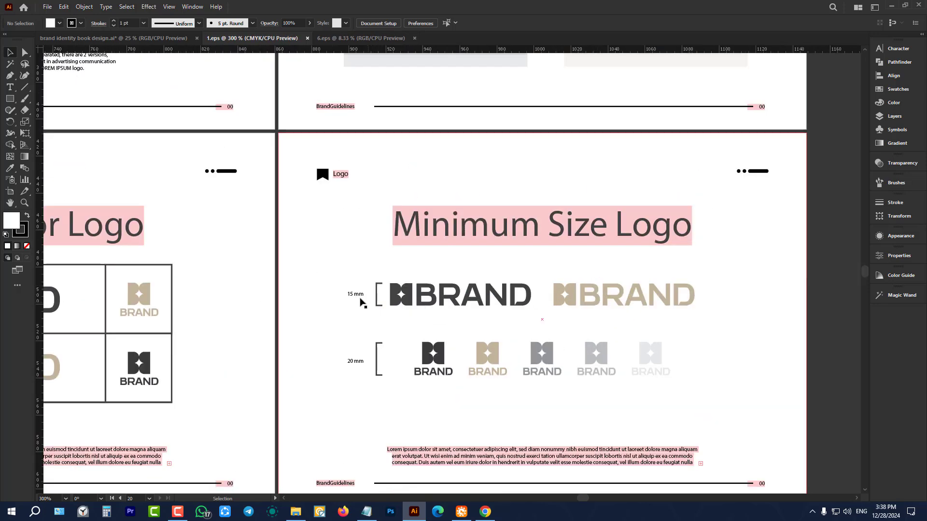
scroll(354, 298, "up", 4)
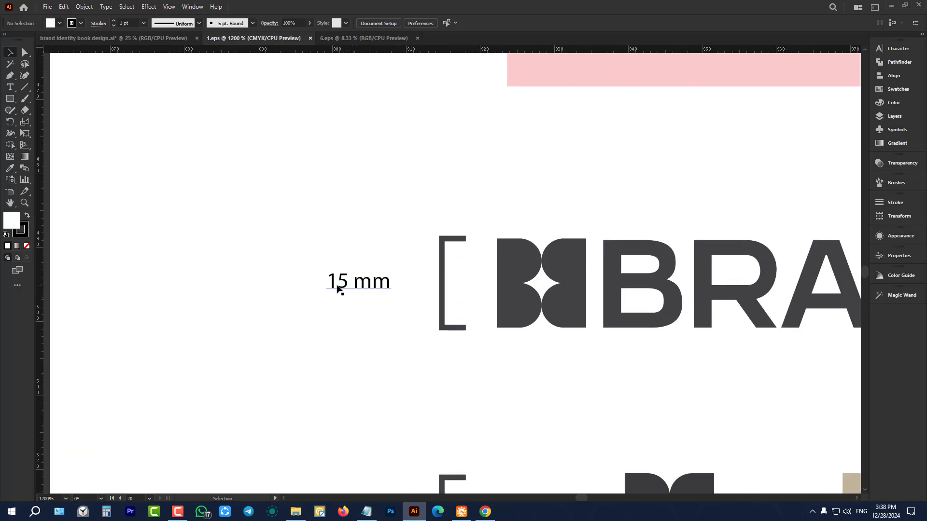
scroll(392, 292, "down", 3)
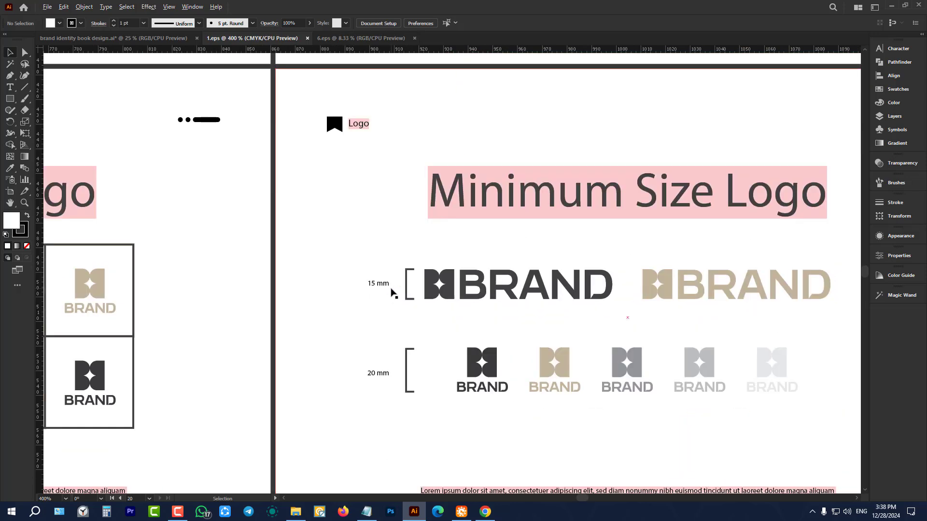
scroll(393, 328, "down", 2)
scroll(525, 314, "down", 4)
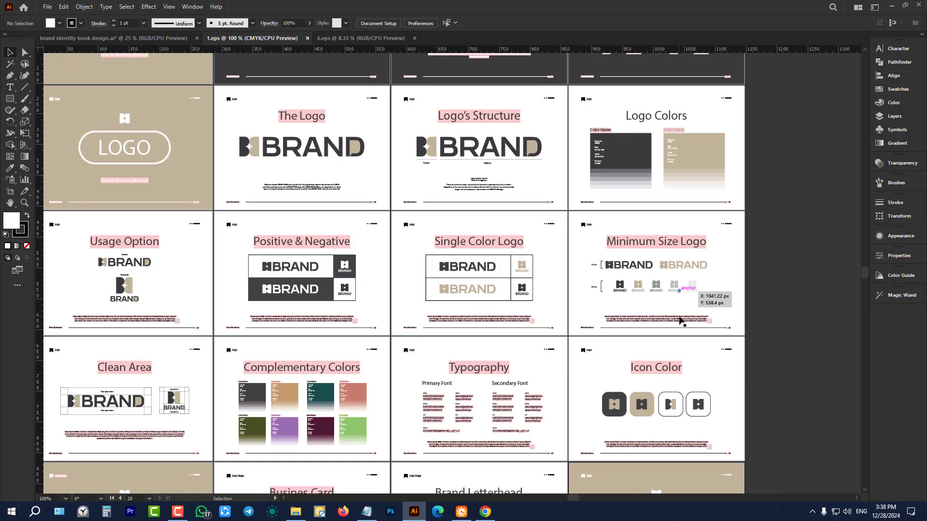
Examine the clear space zones around both logo versions on the Clean Area page
scroll(678, 321, "down", 2)
scroll(541, 323, "down", 1)
scroll(196, 326, "up", 2)
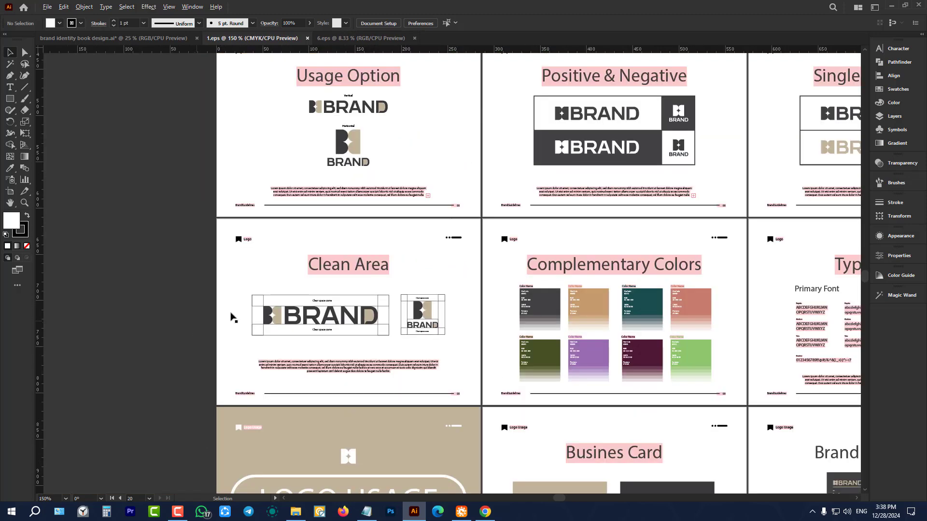
scroll(269, 284, "up", 3)
scroll(332, 286, "down", 1)
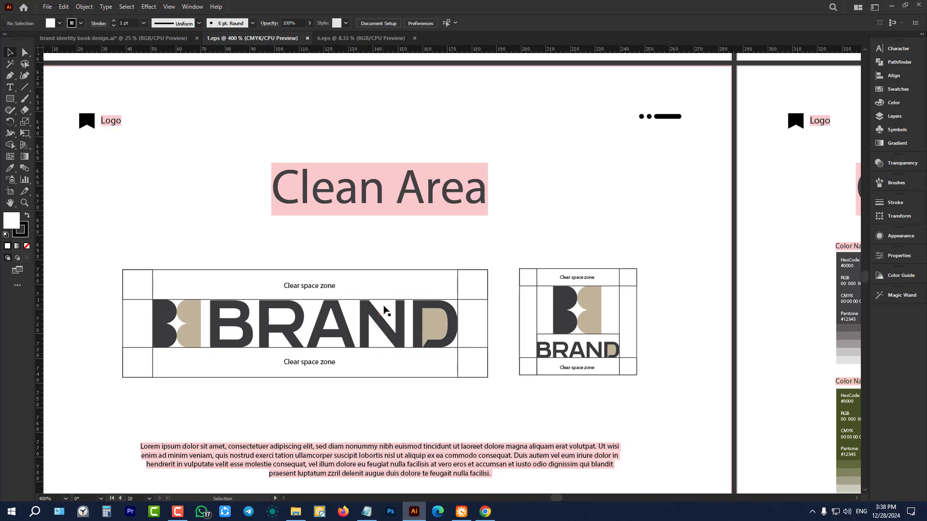
Examine the color swatches and their code labels on the Complementary Colors page
scroll(385, 309, "down", 3)
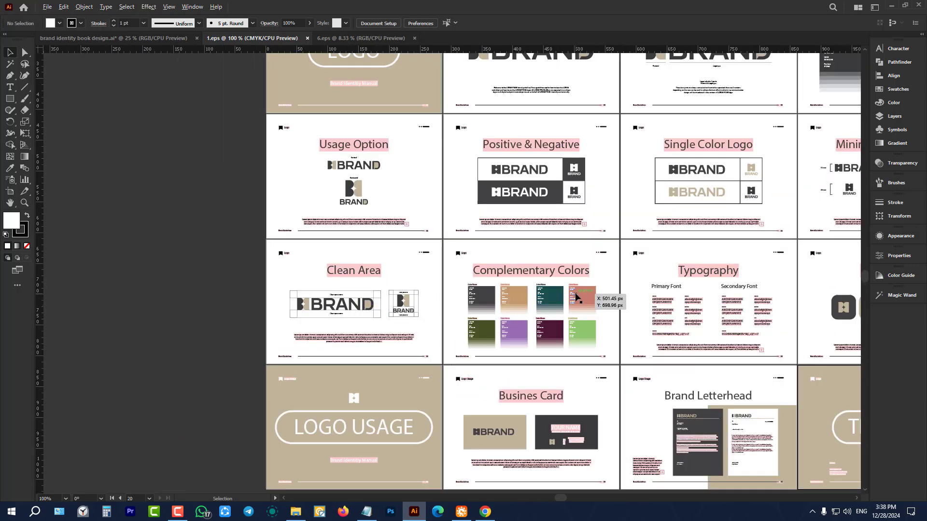
scroll(576, 297, "up", 2)
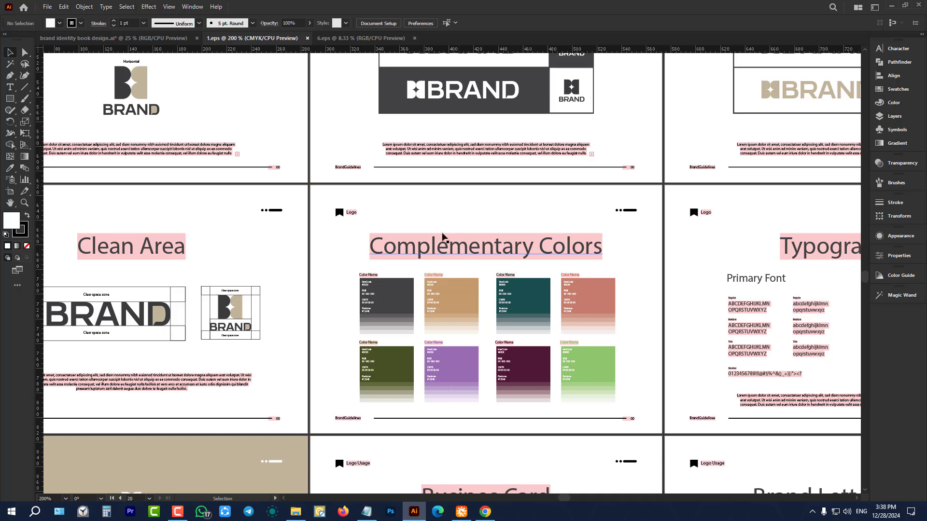
scroll(369, 280, "down", 2)
scroll(370, 280, "down", 1)
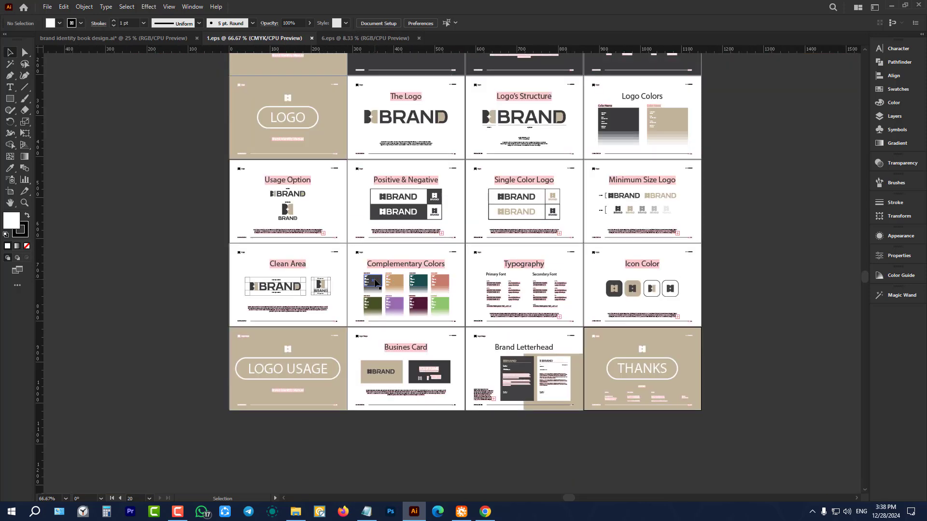
Examine the primary and secondary font samples on the Typography page
scroll(506, 279, "down", 2)
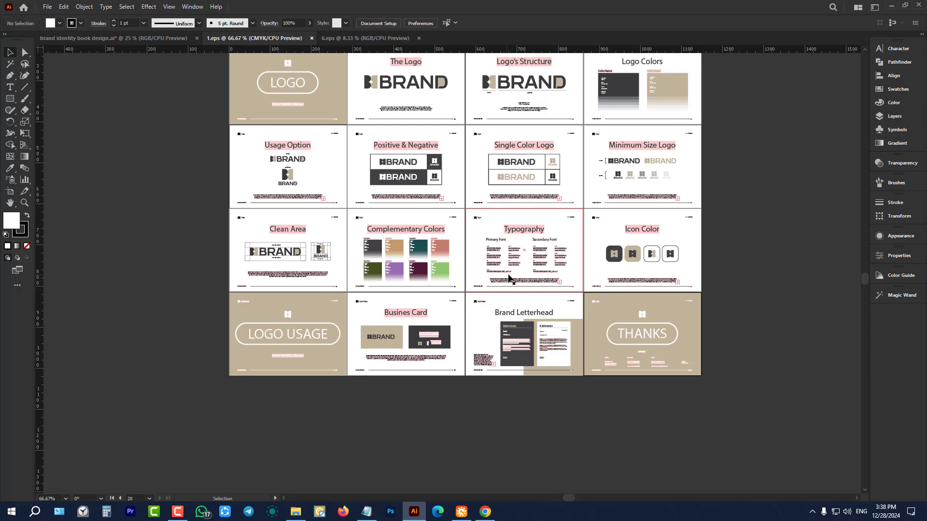
scroll(530, 241, "up", 4)
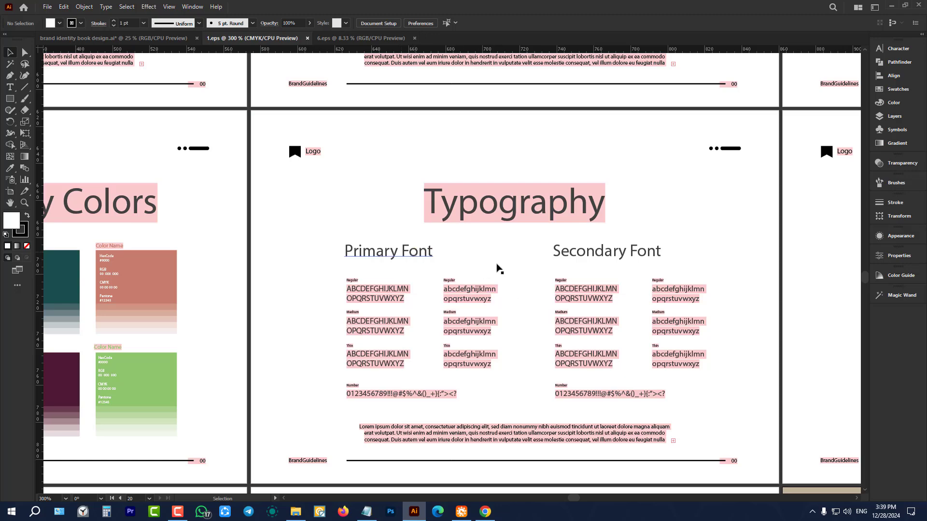
scroll(526, 272, "down", 4)
scroll(531, 271, "down", 1)
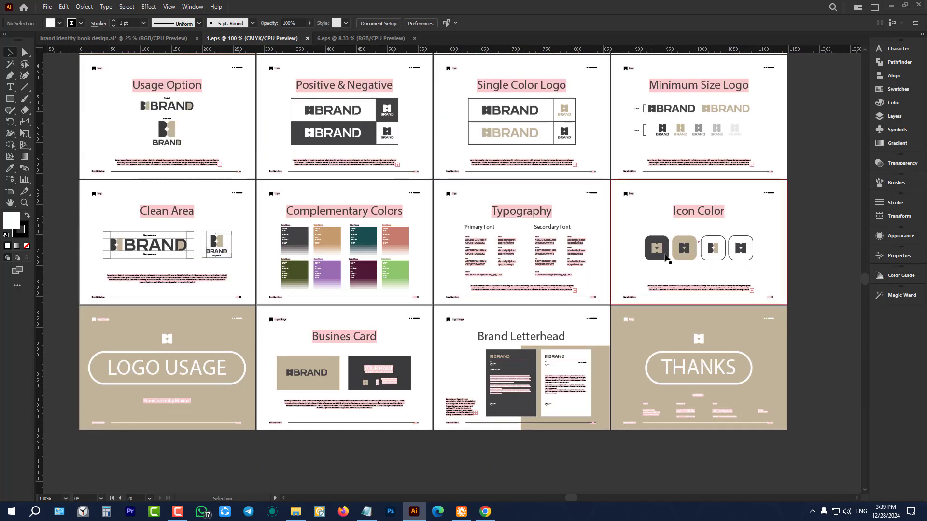
Examine the filled and outlined icon variations on the Icon Color page
scroll(742, 234, "up", 5)
scroll(685, 256, "up", 2)
scroll(504, 307, "up", 1)
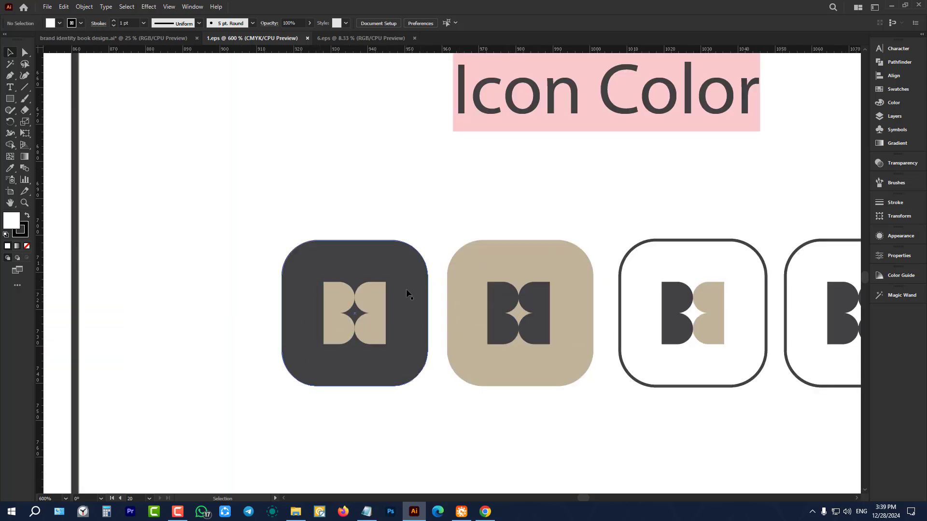
scroll(709, 234, "down", 5)
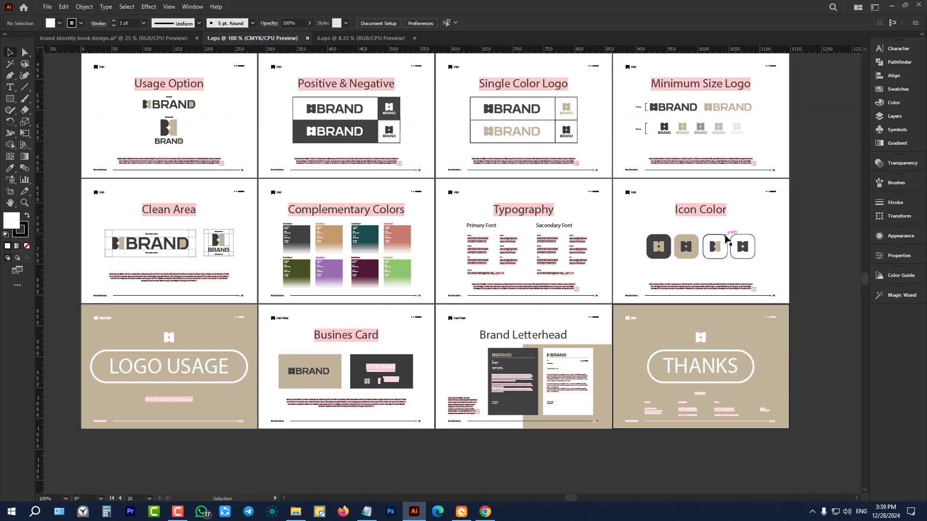
Examine the front and back card designs on the Busines Card page
scroll(725, 239, "down", 1)
scroll(480, 315, "up", 5)
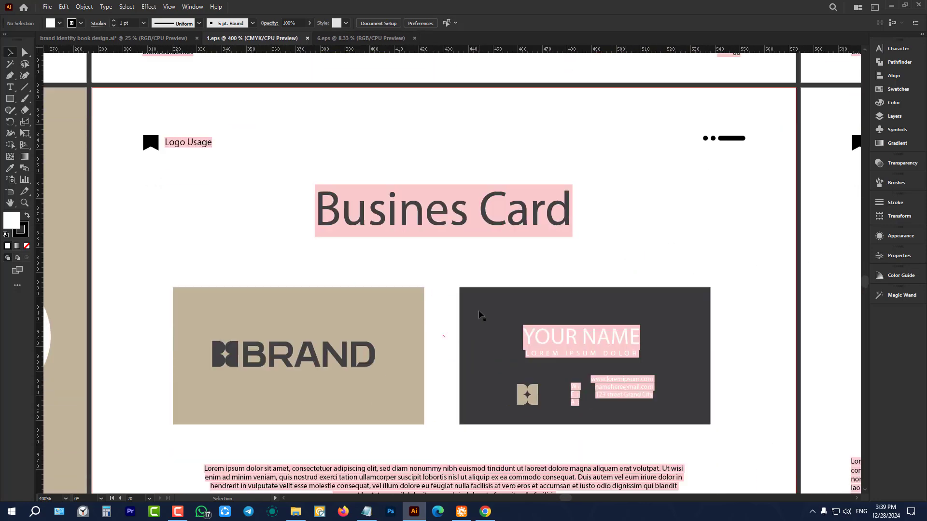
scroll(480, 315, "down", 1)
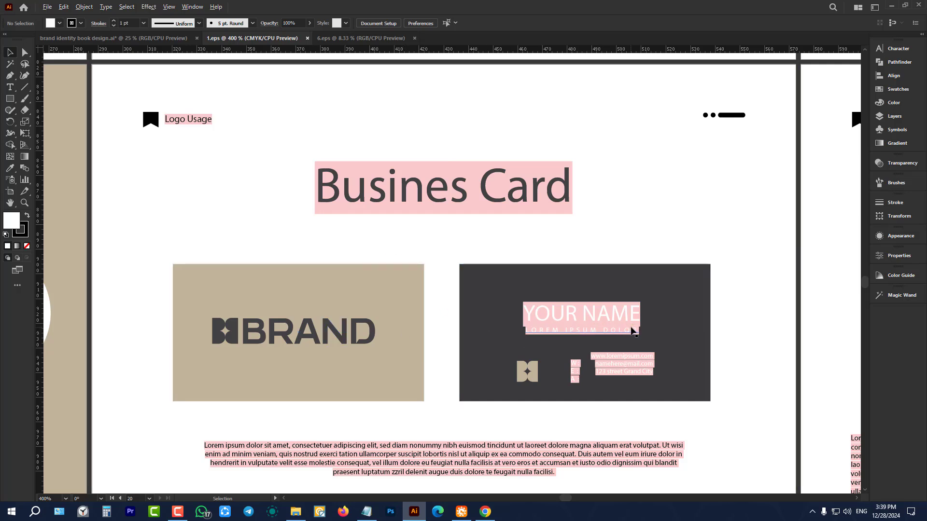
scroll(632, 331, "up", 1)
scroll(603, 326, "down", 1)
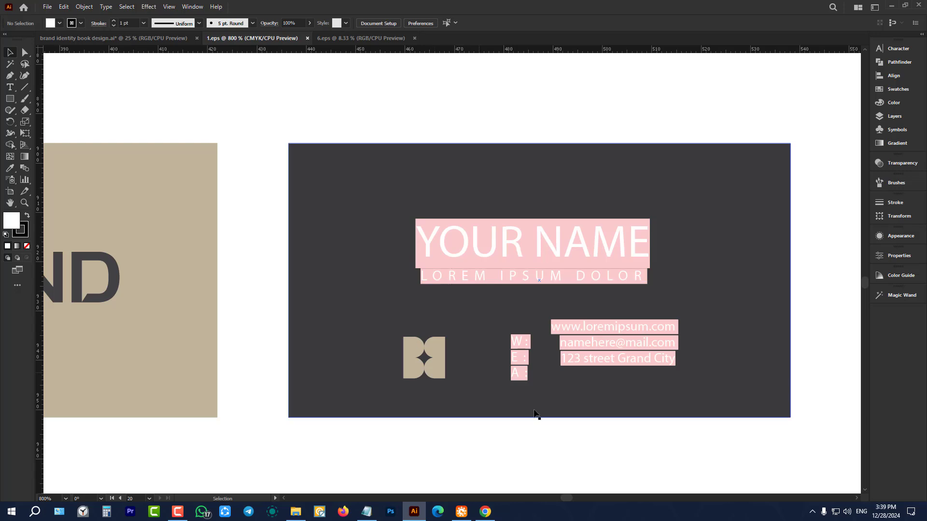
Examine the Brand Letterhead page and the closing THANKS page with its contact details
scroll(467, 281, "down", 5)
scroll(799, 290, "up", 2)
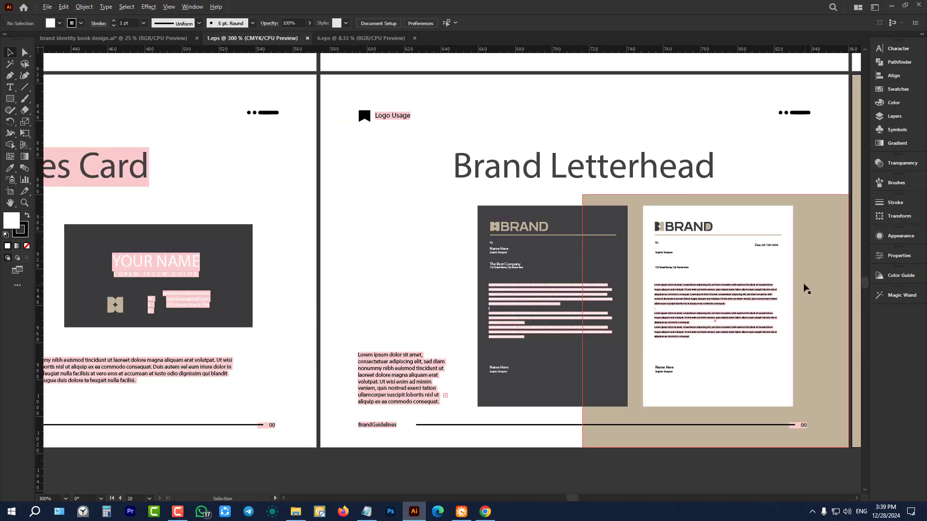
scroll(763, 246, "down", 3)
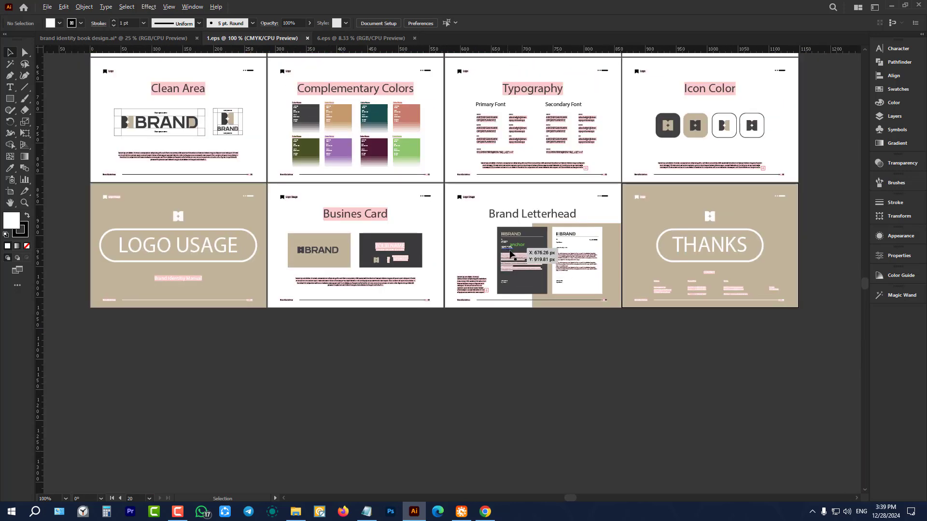
scroll(763, 247, "up", 4)
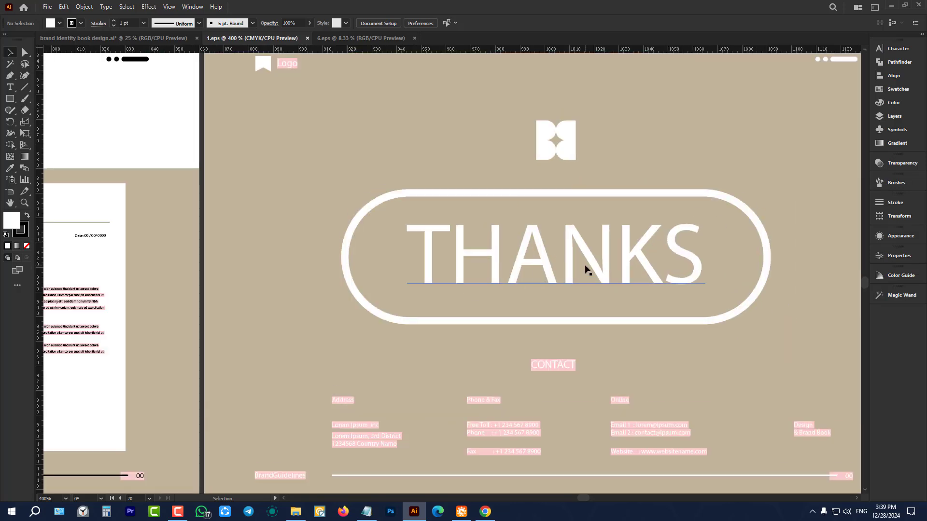
scroll(585, 269, "down", 6)
scroll(627, 300, "up", 2)
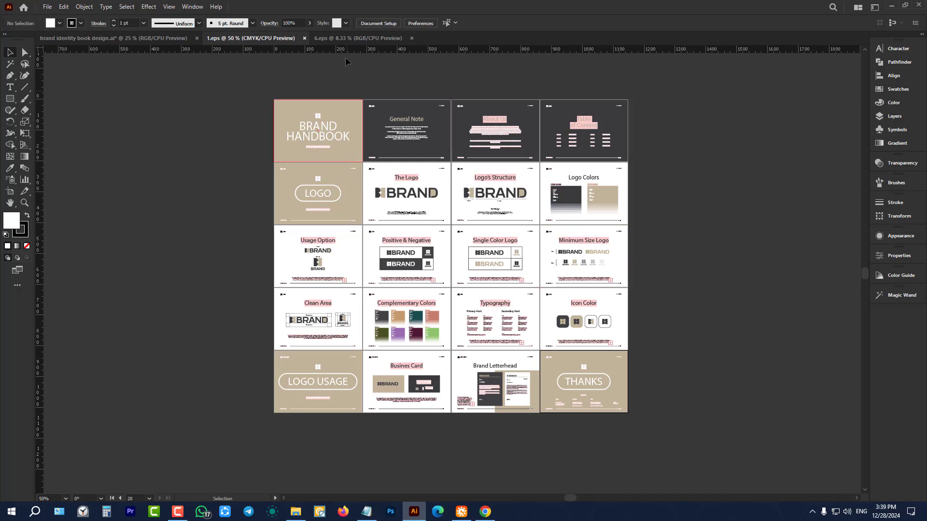
Switch to the 6.eps document and examine its Brand Guidelines pages
left_click(347, 41)
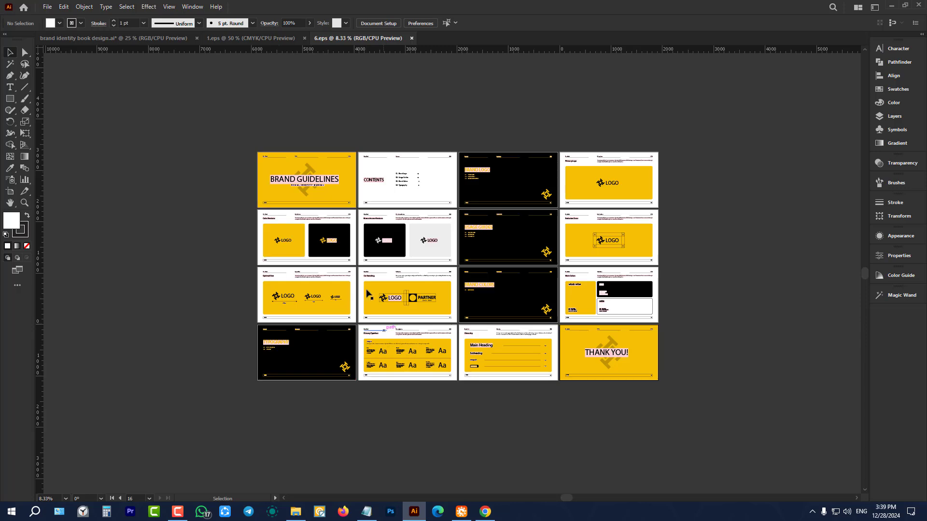
scroll(337, 196, "up", 3)
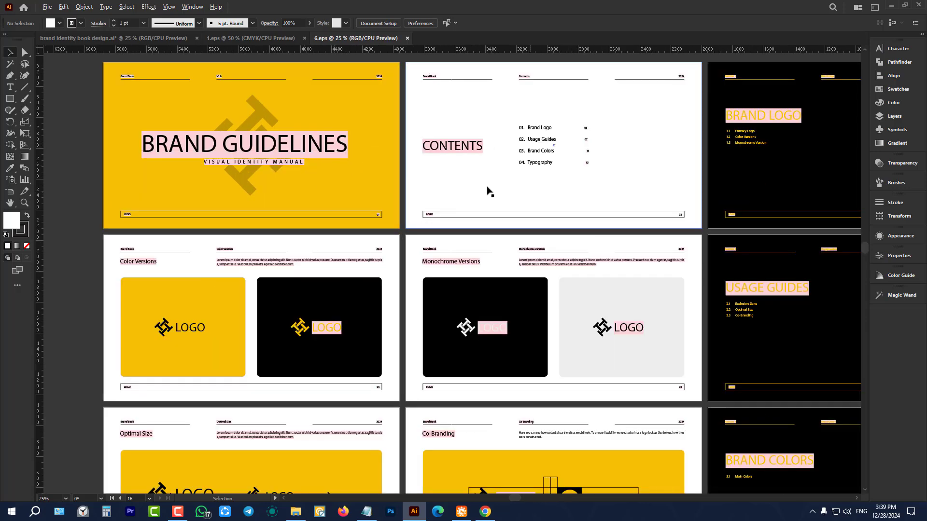
scroll(487, 191, "down", 2)
scroll(440, 234, "down", 1)
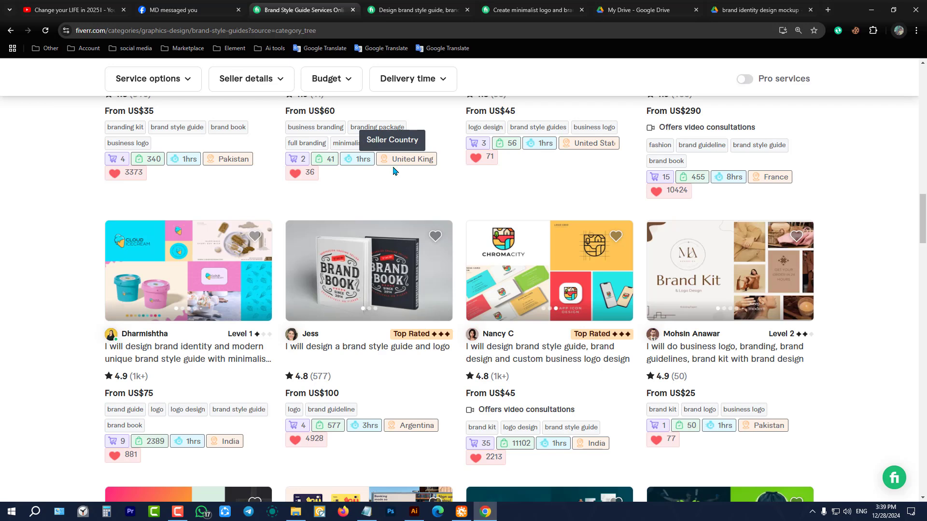
Switch to Chrome and view the brand identity design mockup folder in Google Drive, returning to My Drive before leaving the browser
left_click(758, 10)
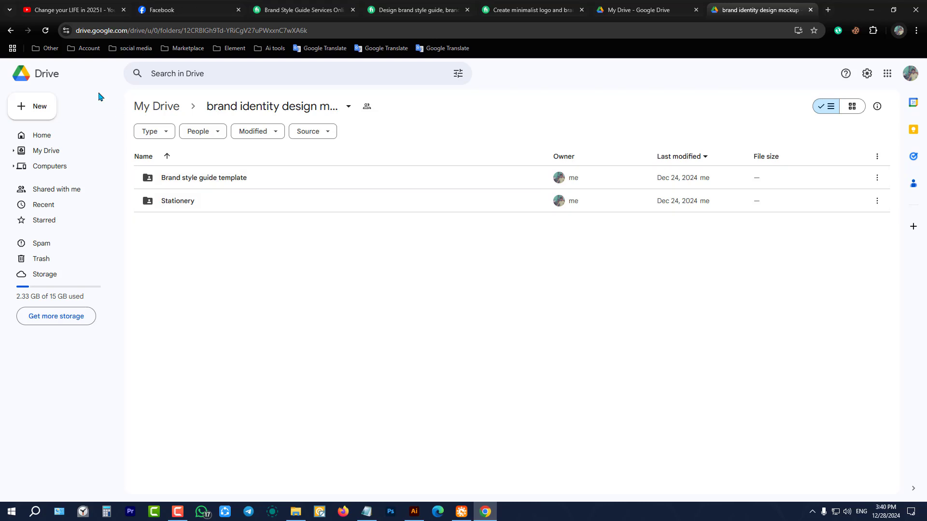
left_click(17, 31)
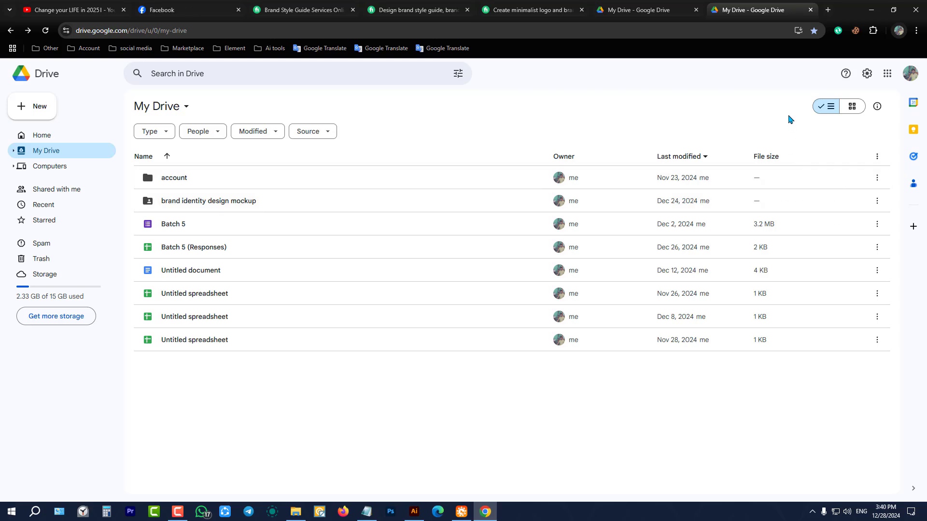
left_click(871, 10)
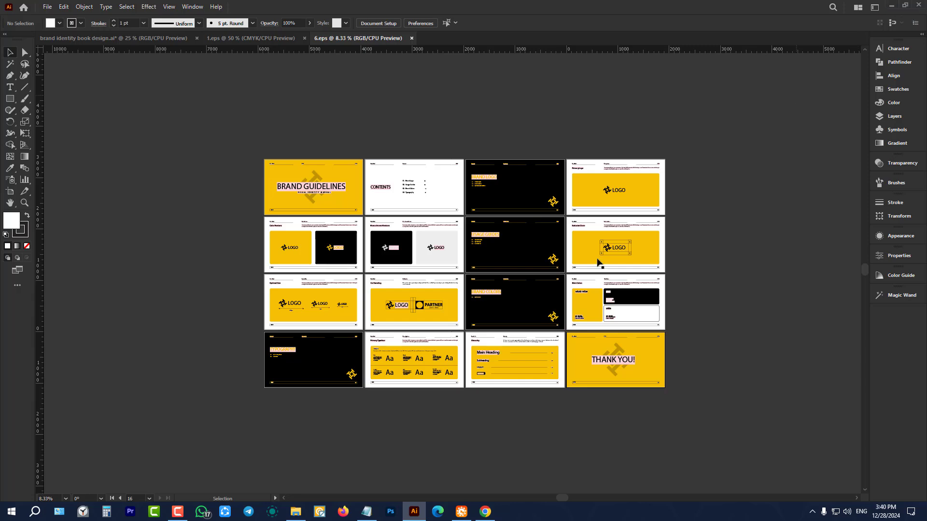
Switch to File Explorer and preview template images 1, 2, 3, 4 and 6 in the Brand style guide template folder
left_click(296, 510)
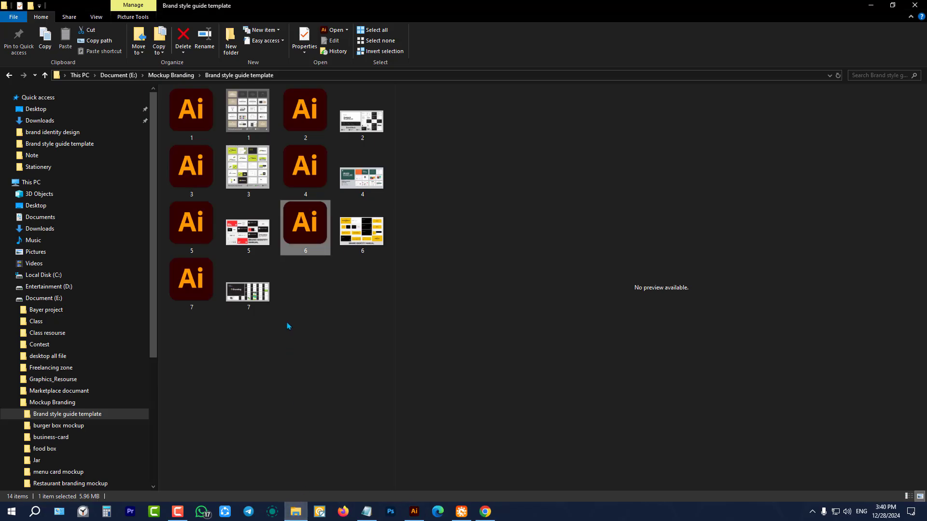
left_click(249, 114)
left_click(351, 114)
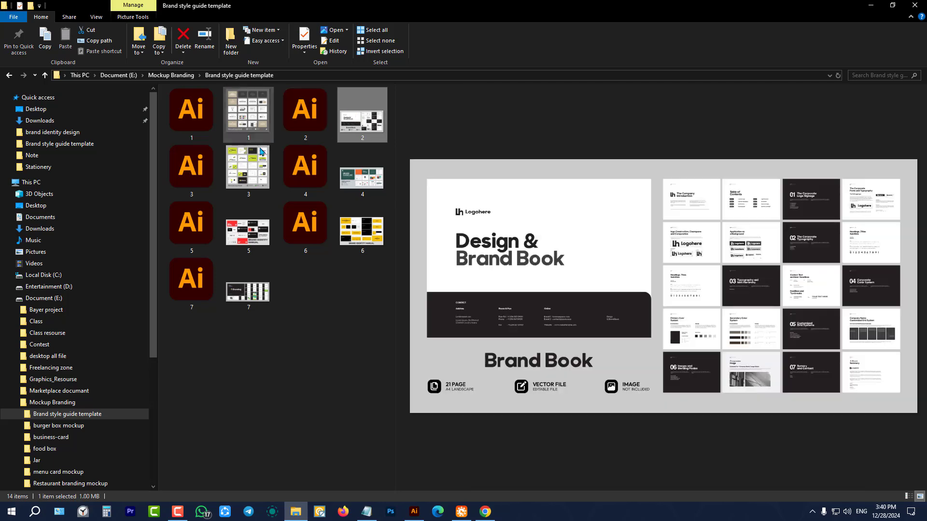
left_click(249, 166)
left_click(365, 172)
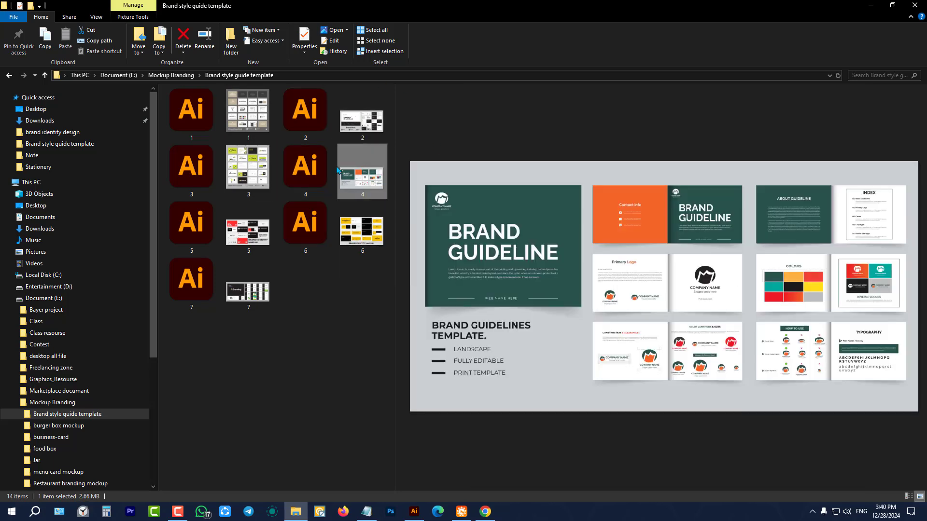
left_click(321, 318)
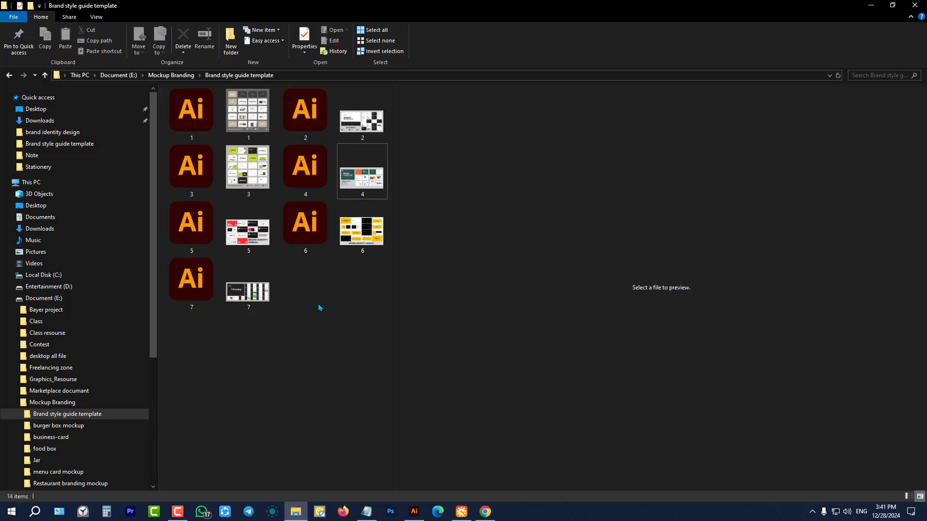
left_click(362, 230)
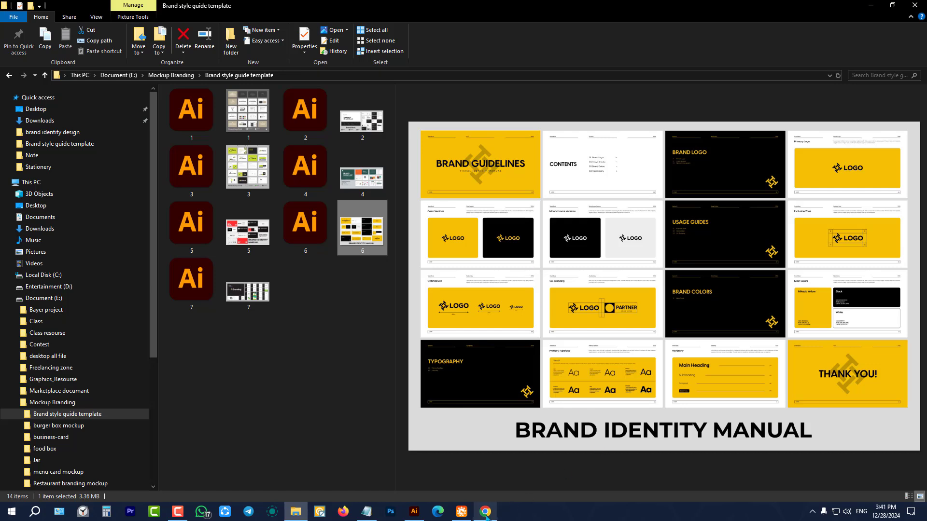
Open a blank browser tab in Chrome, return to the template folder to clear its file selection, and put the folder away
mouse_move(485, 512)
left_click(469, 436)
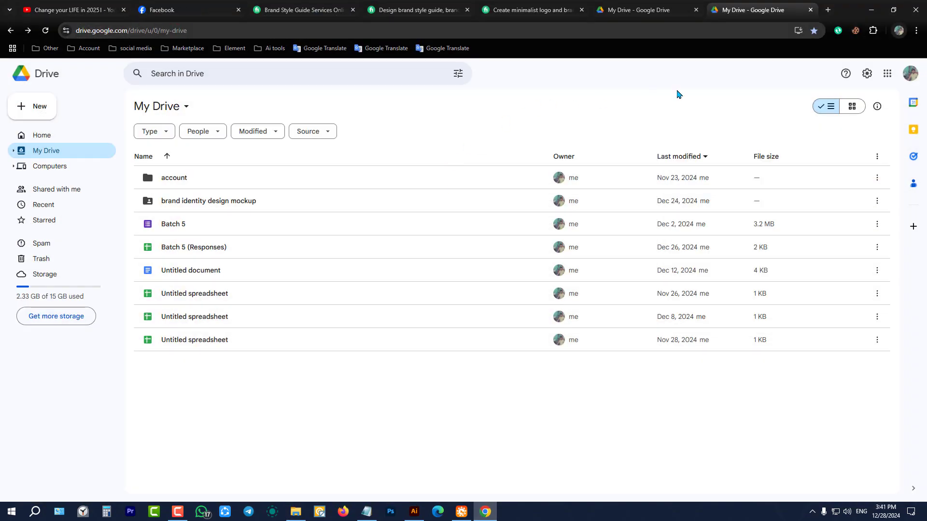
left_click(828, 10)
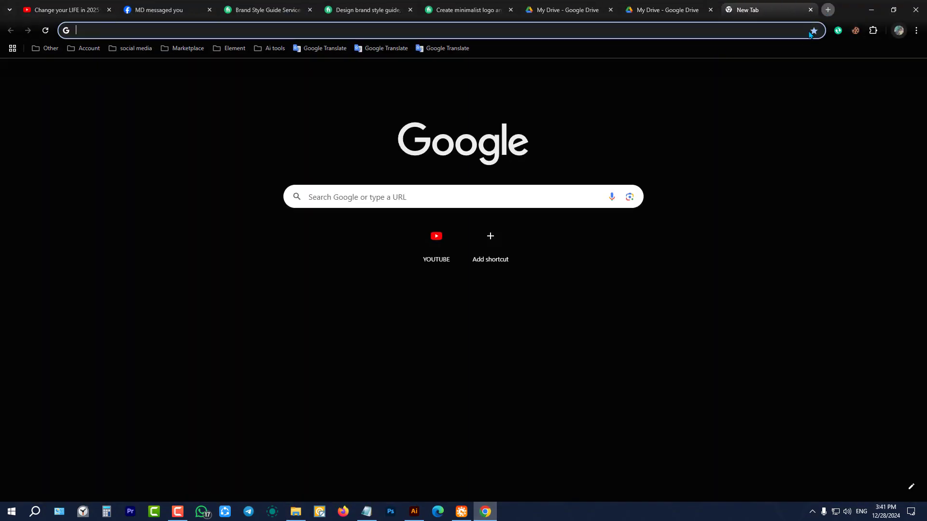
left_click(876, 6)
left_click(301, 322)
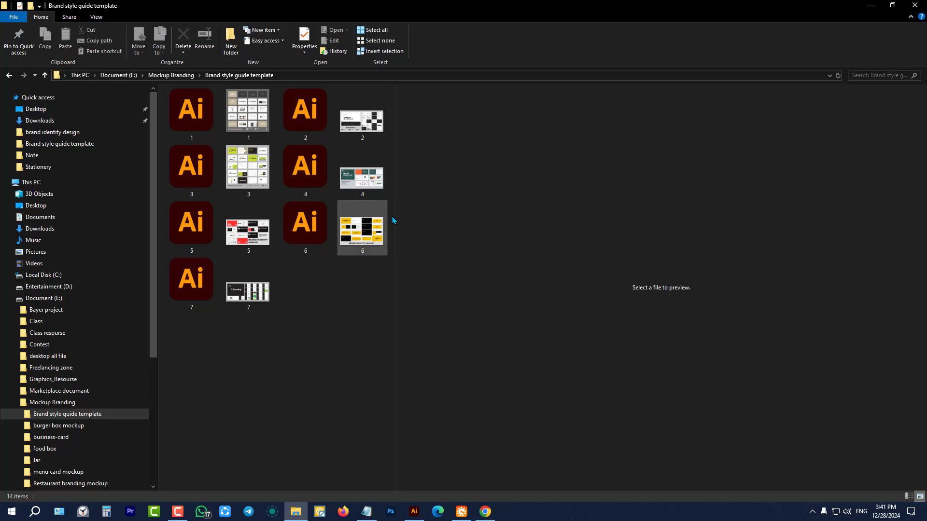
left_click(870, 5)
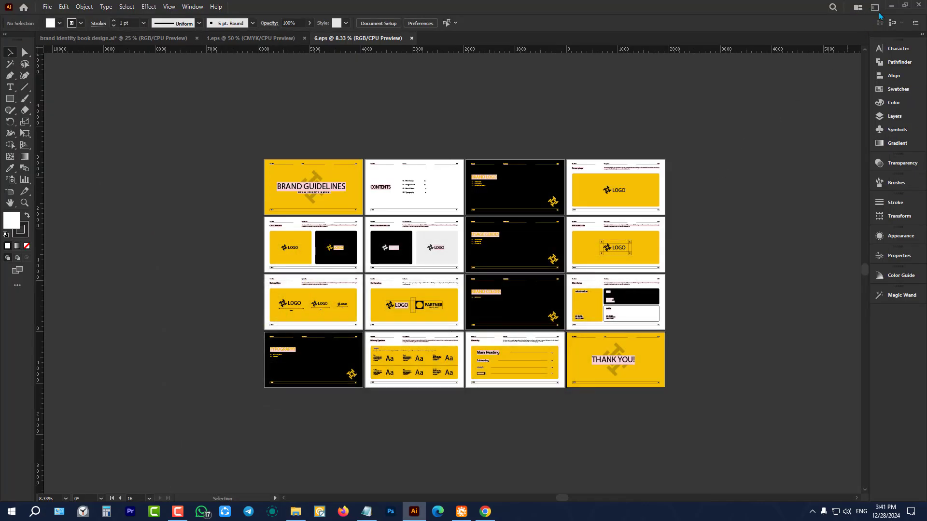
Put Illustrator away and switch to the Fiverr Brand Style Guide services page in Chrome
left_click(891, 5)
left_click(485, 512)
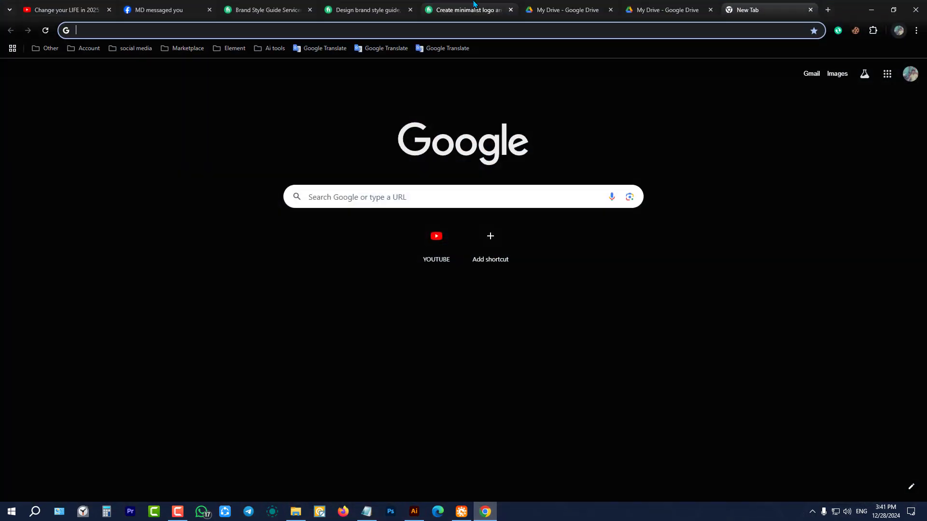
left_click(366, 7)
left_click(280, 6)
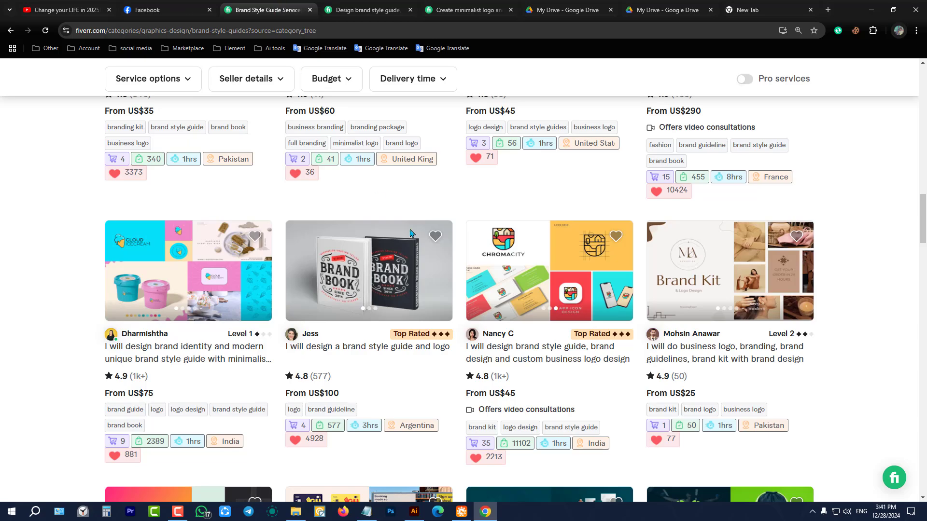
Browse the brand style guide services and open the Buildify brand logo design and branding kit gig in a new tab
scroll(410, 233, "up", 15)
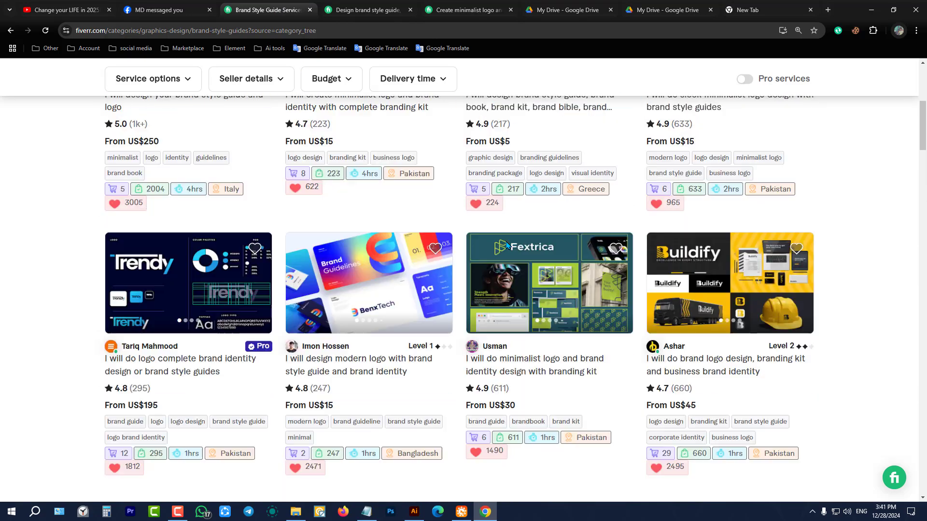
scroll(528, 254, "up", 6)
scroll(529, 254, "down", 9)
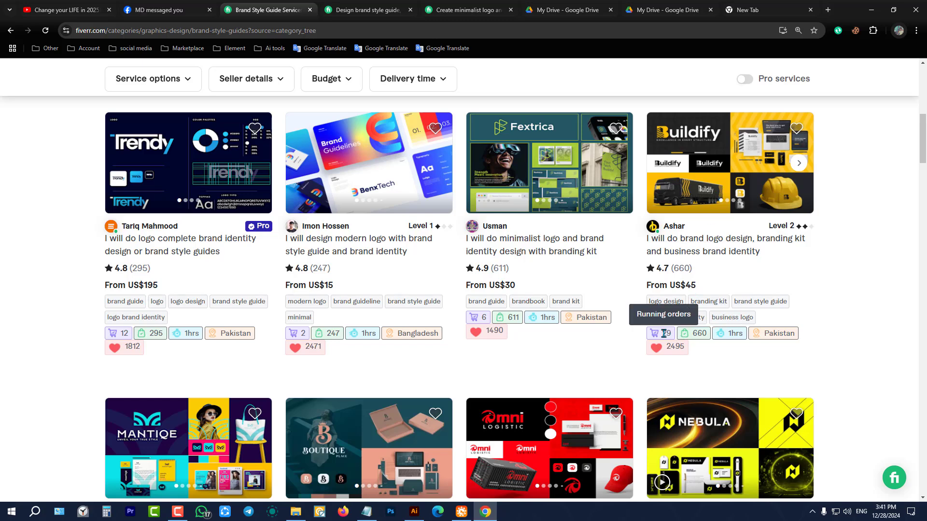
left_click(723, 155)
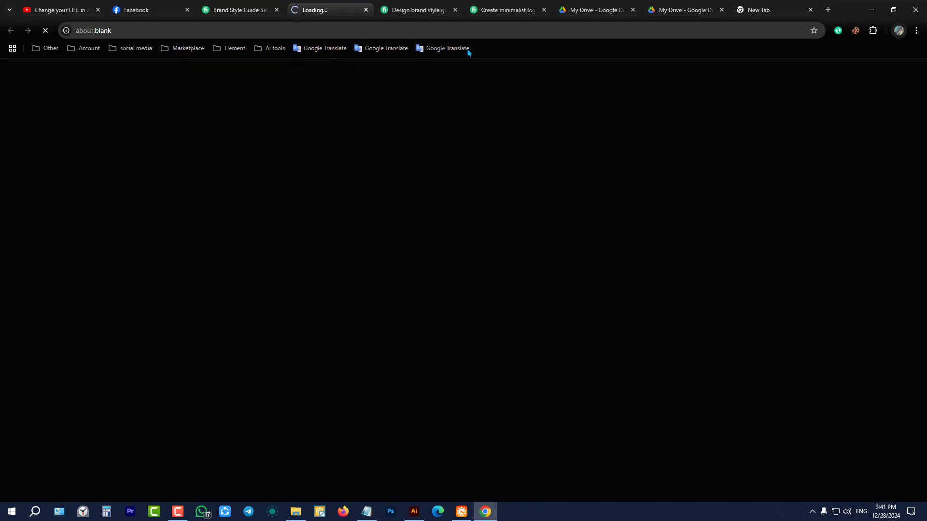
Enlarge the gig's gallery and view the Gymhouse and Catco branding images, continuing to the Dura-Foam brand identity guidelines
scroll(179, 223, "down", 3)
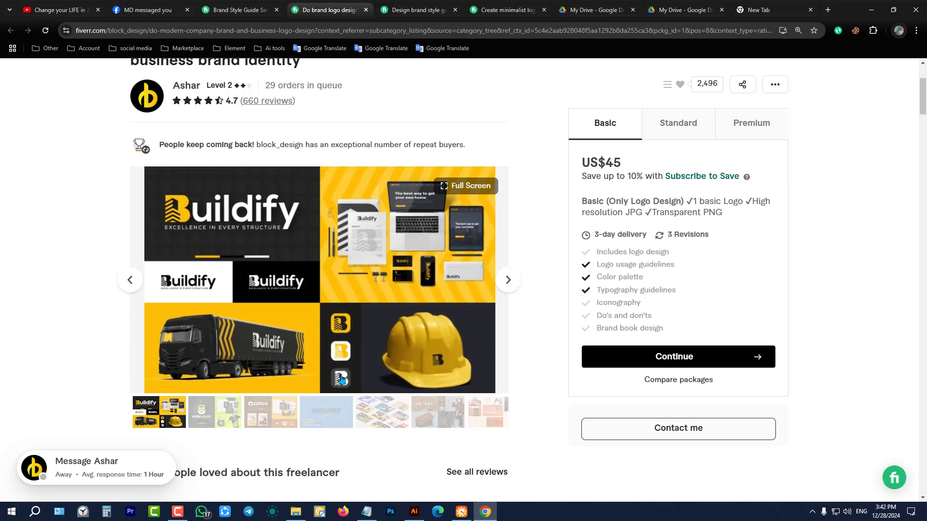
left_click(508, 280)
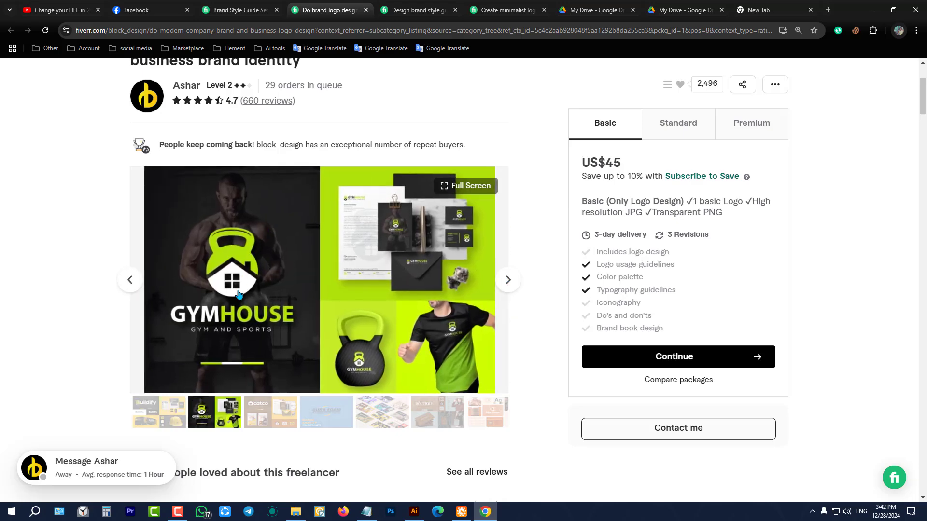
left_click(271, 257)
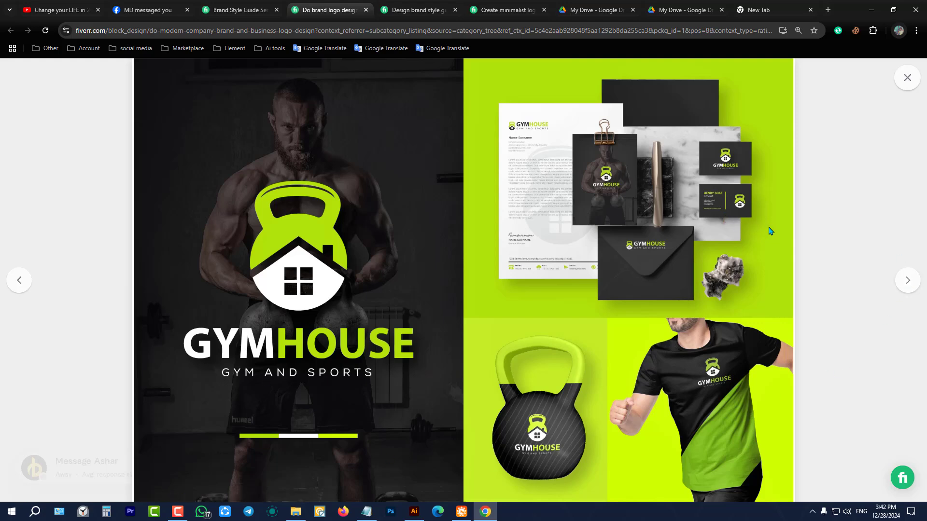
left_click(911, 289)
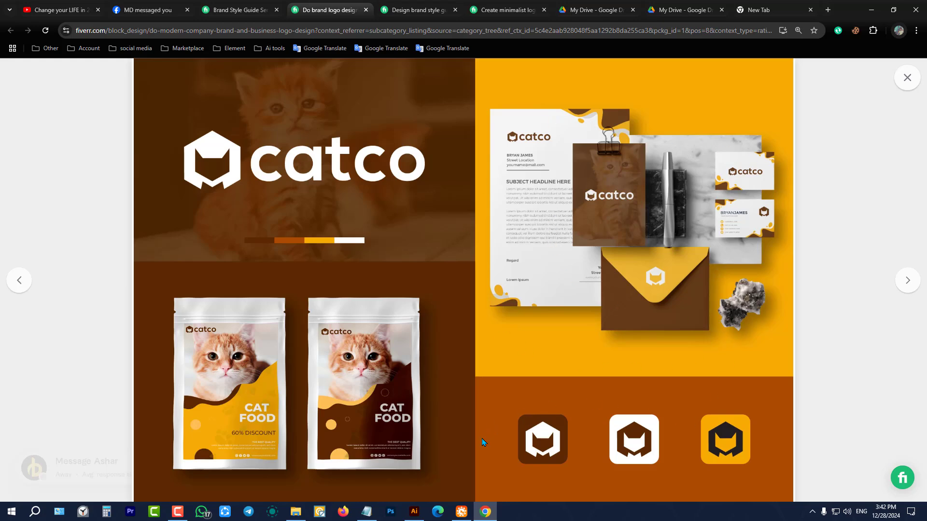
left_click(907, 281)
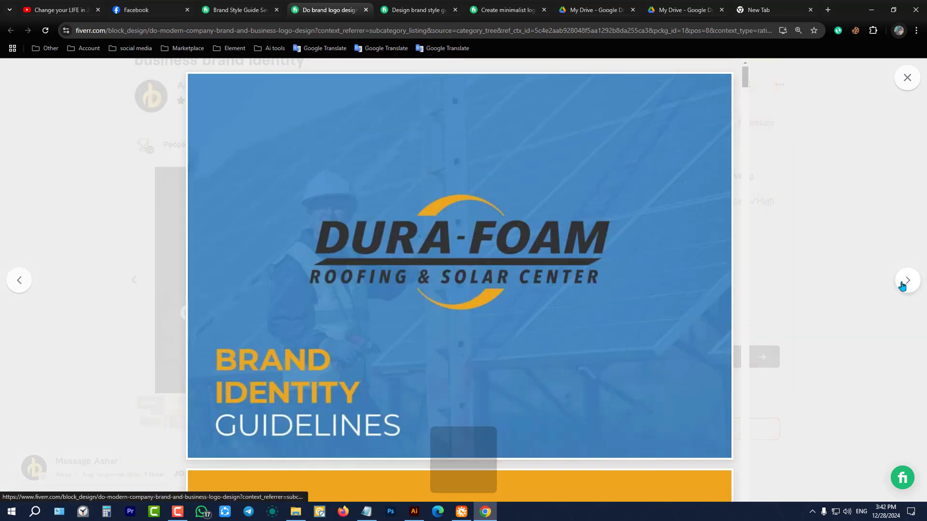
Skim the whole Dura-Foam guidelines document through its thank-you page and return to the cover
scroll(545, 285, "down", 20)
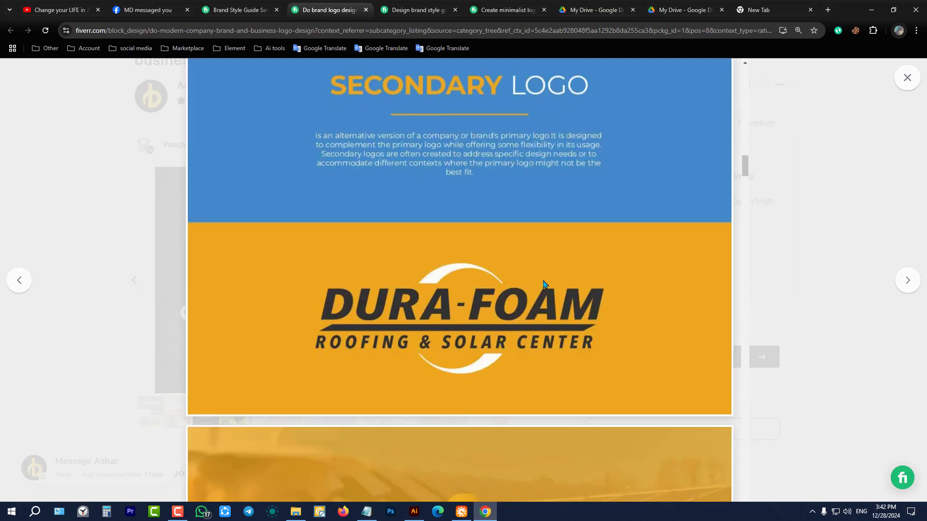
scroll(545, 284, "down", 20)
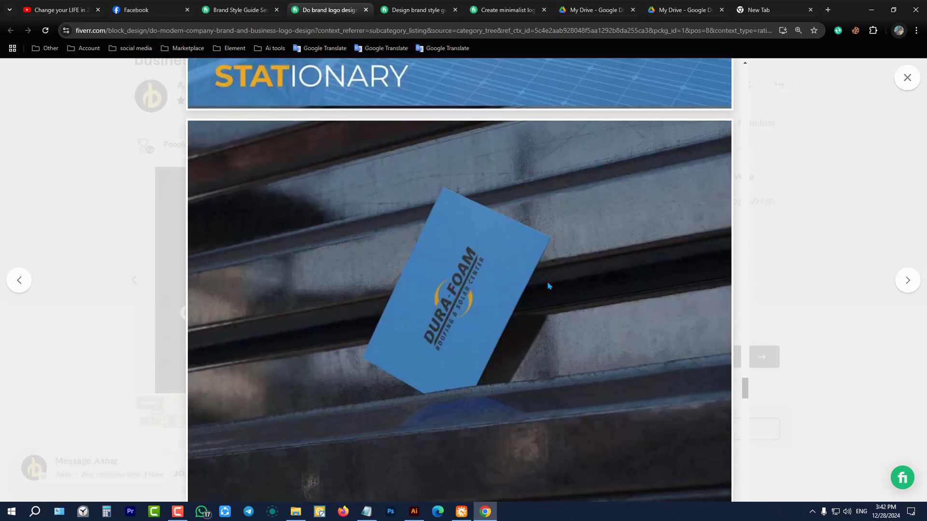
scroll(548, 286, "down", 15)
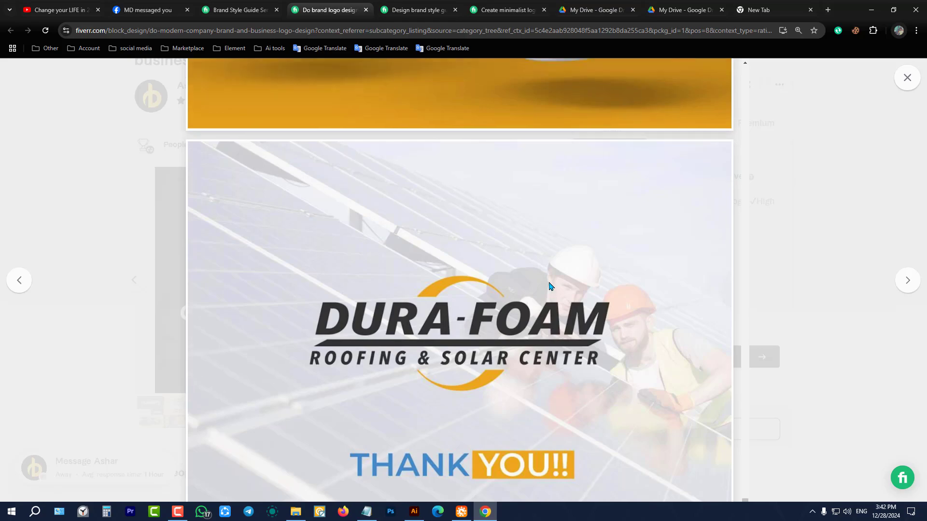
scroll(548, 287, "up", 20)
scroll(549, 286, "up", 20)
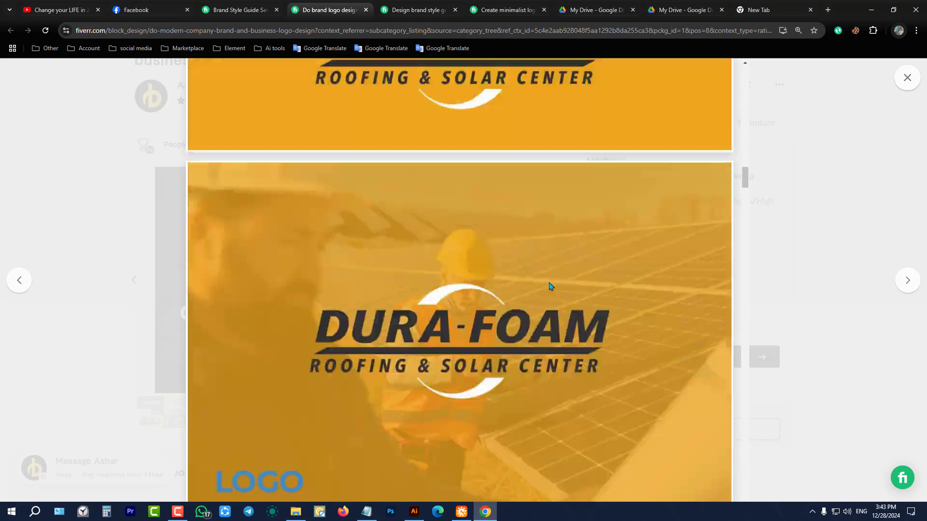
scroll(549, 286, "up", 3)
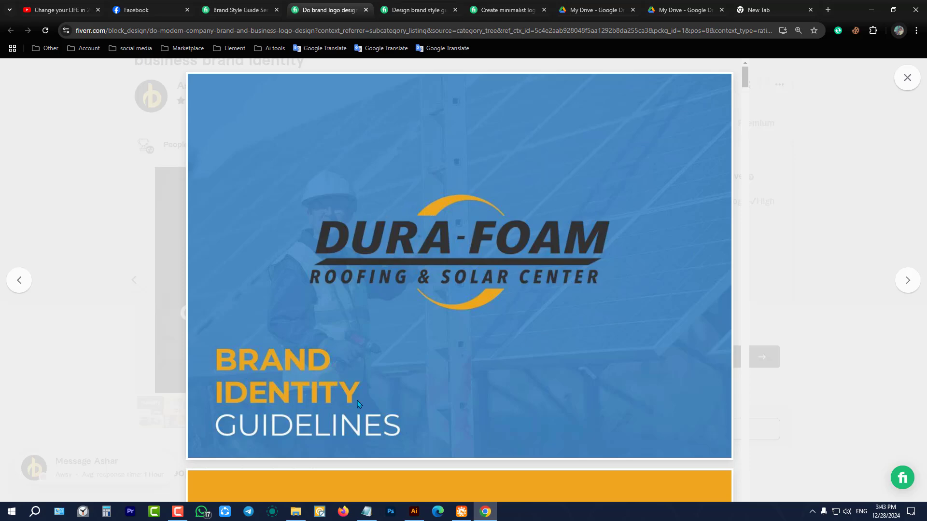
Examine the About Us text and the company photo collage page in the Dura-Foam guidelines
scroll(411, 390, "down", 8)
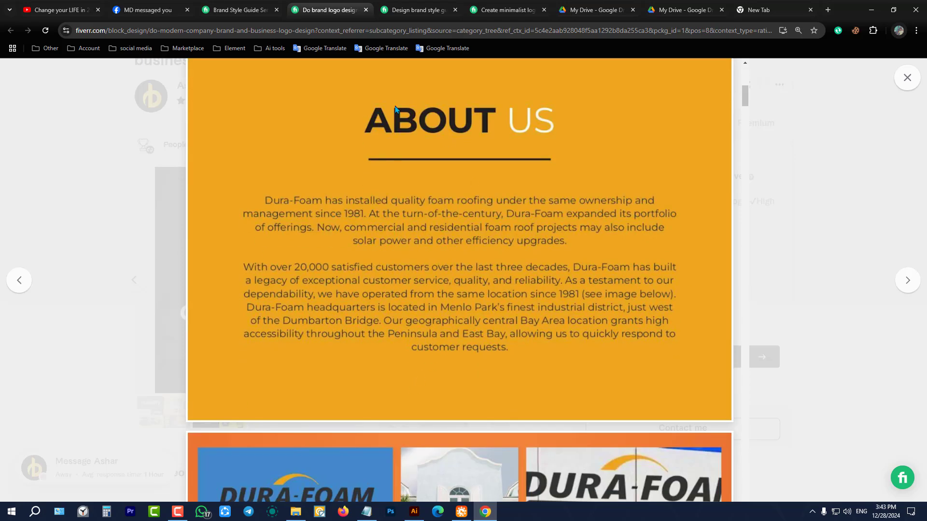
scroll(354, 321, "down", 6)
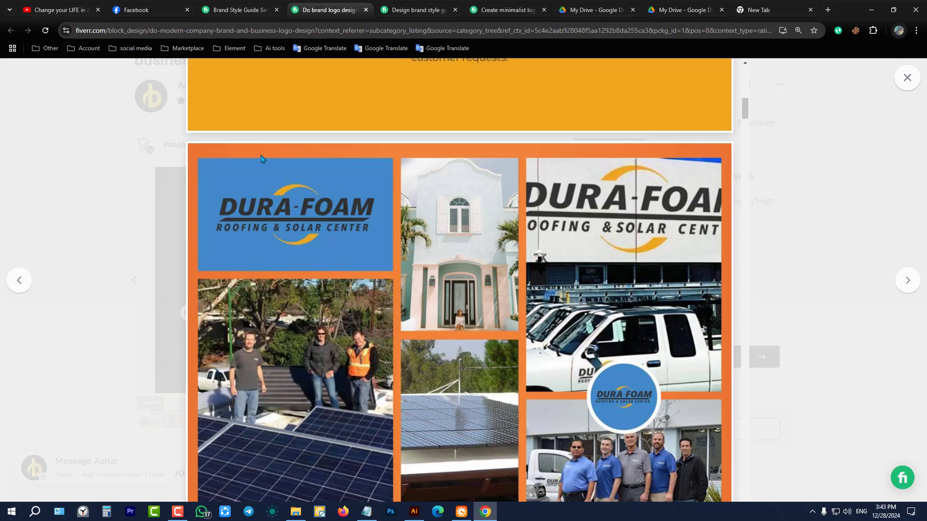
scroll(310, 261, "down", 3)
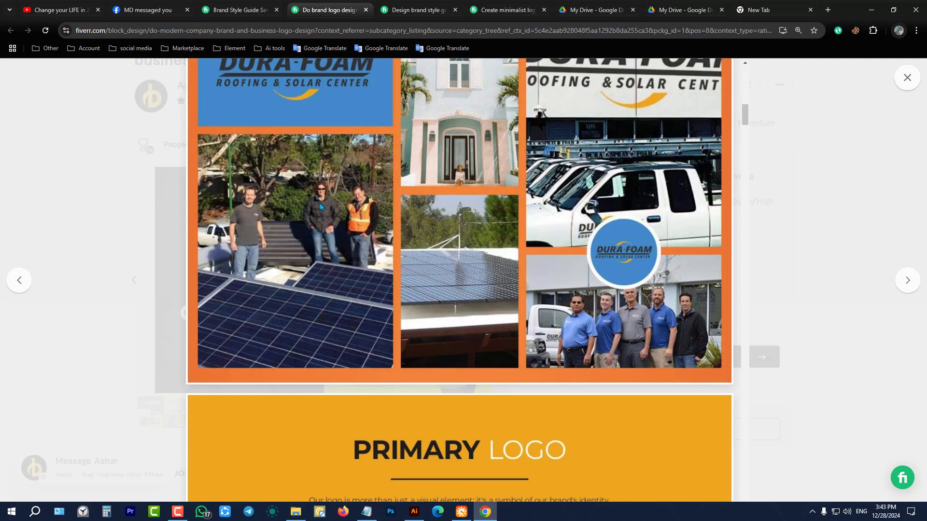
scroll(318, 217, "up", 3)
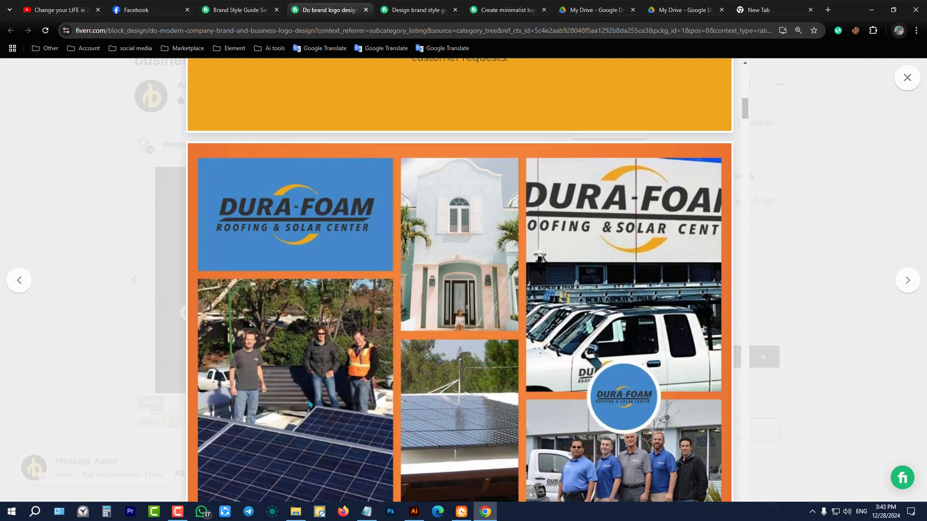
scroll(328, 236, "down", 3)
scroll(345, 256, "up", 3)
scroll(595, 262, "down", 6)
scroll(627, 176, "up", 3)
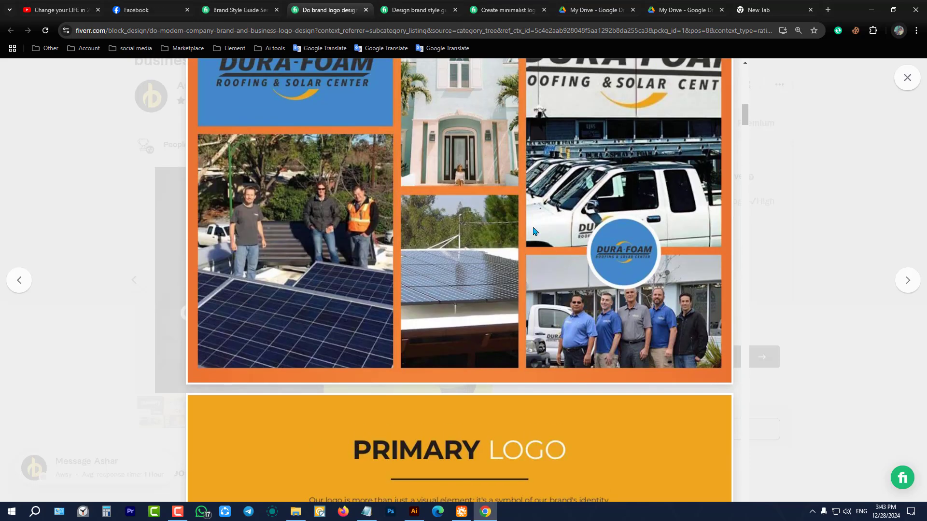
Review the primary logo, building signage mockup and secondary logo pages, continuing to the Logo Usage section cover
scroll(536, 232, "down", 6)
scroll(428, 212, "down", 3)
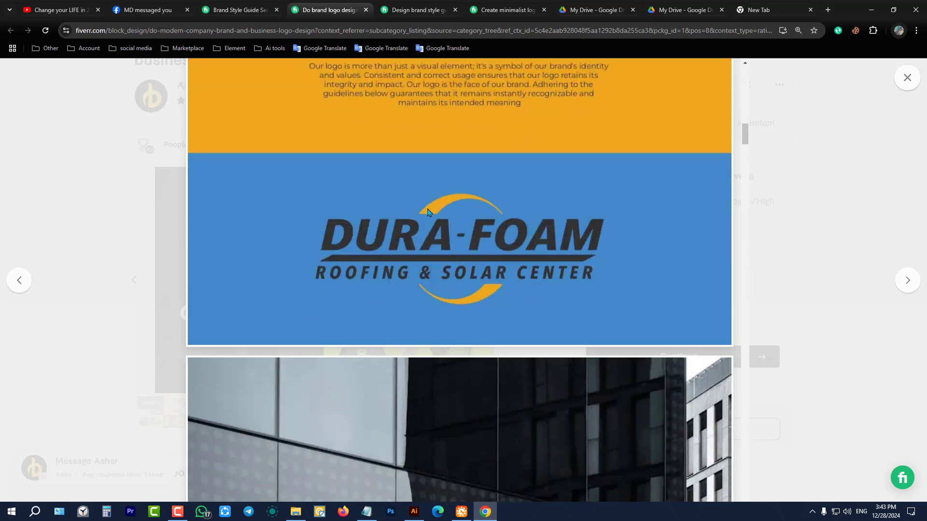
scroll(407, 307, "down", 6)
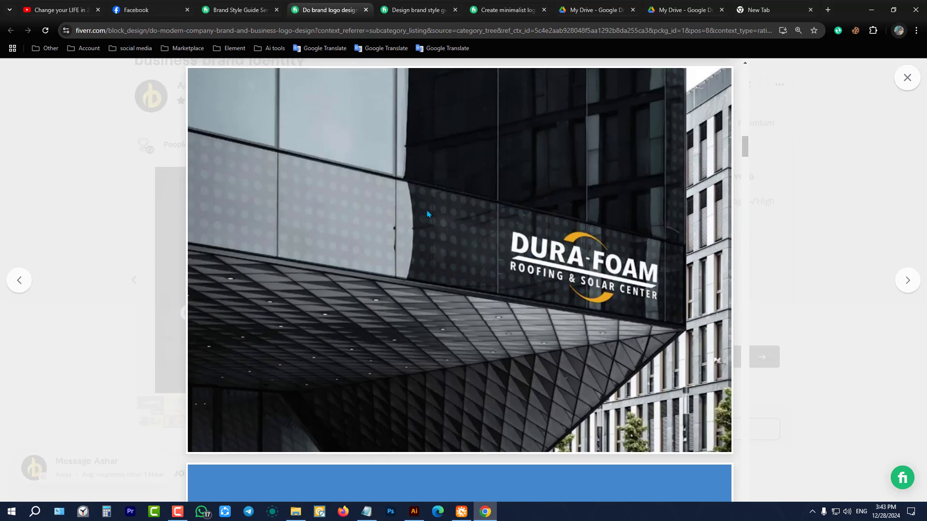
scroll(555, 216, "down", 9)
scroll(504, 236, "up", 3)
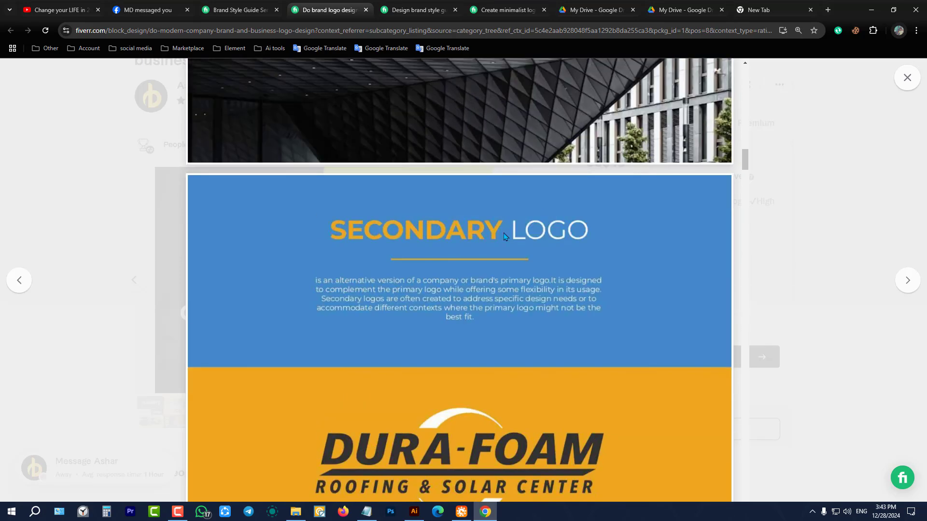
scroll(500, 259, "down", 6)
scroll(428, 259, "up", 3)
scroll(429, 257, "down", 12)
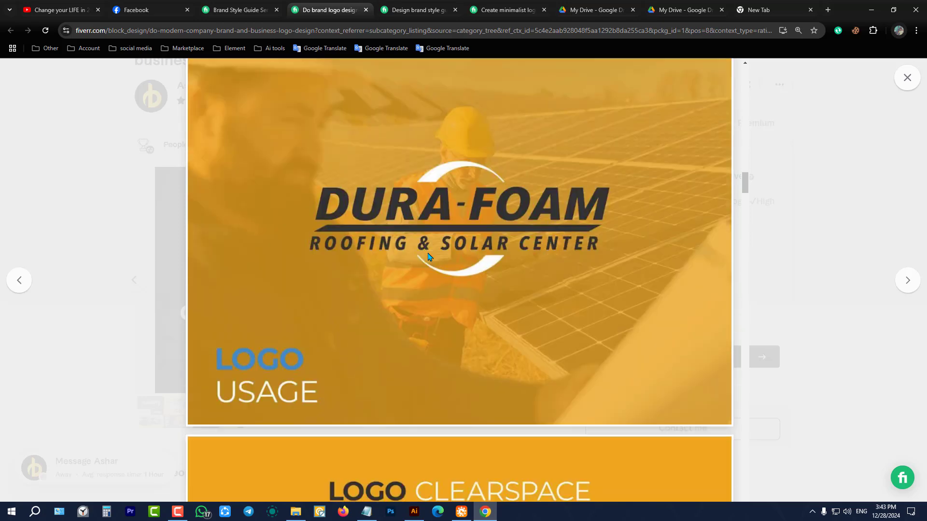
Examine the logo clearspace, incorrect usage and logo colour variation pages of the Dura-Foam guidelines
scroll(428, 257, "down", 6)
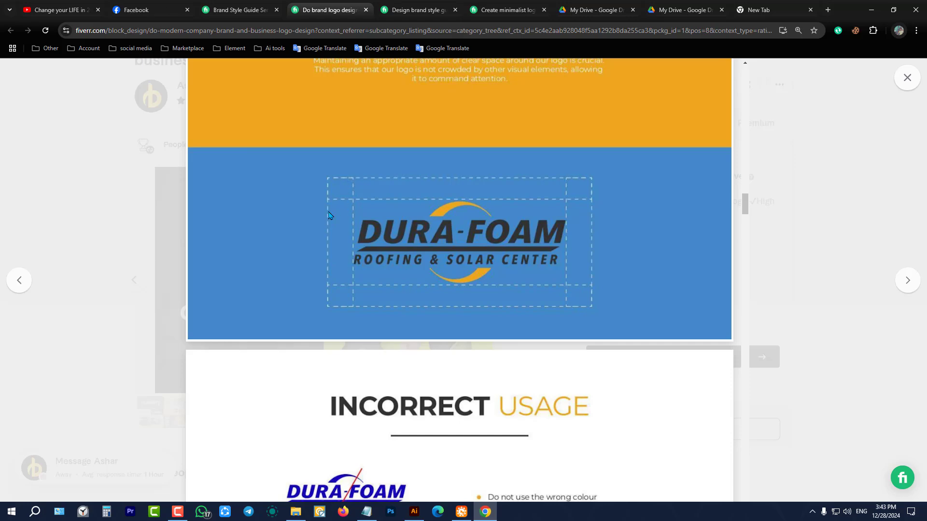
scroll(469, 240, "down", 6)
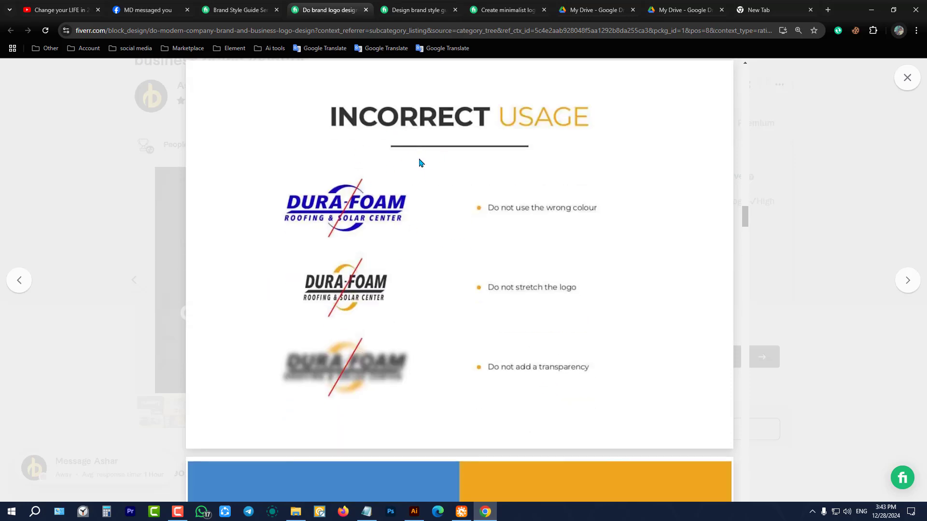
scroll(466, 303, "down", 6)
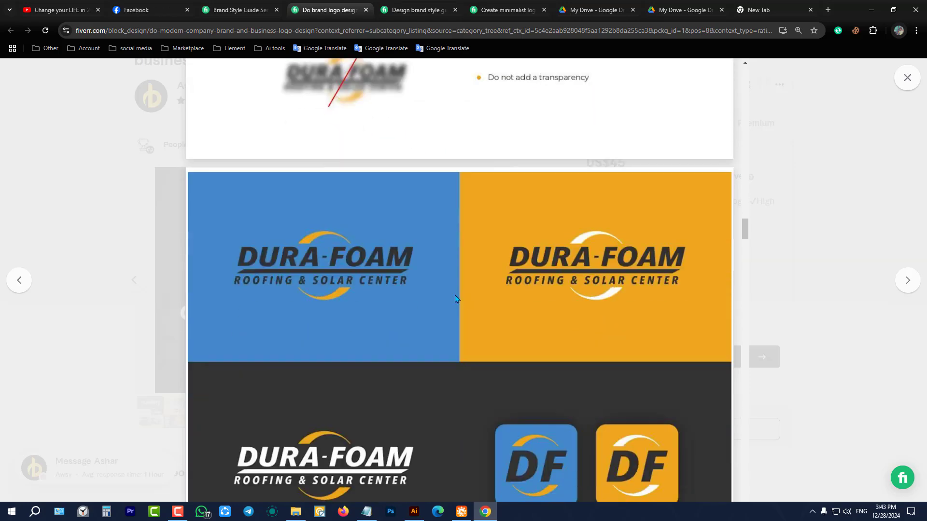
scroll(463, 251, "down", 3)
Review the App Icons page and the social media mockup pages in the Dura-Foam guidelines
scroll(458, 289, "down", 6)
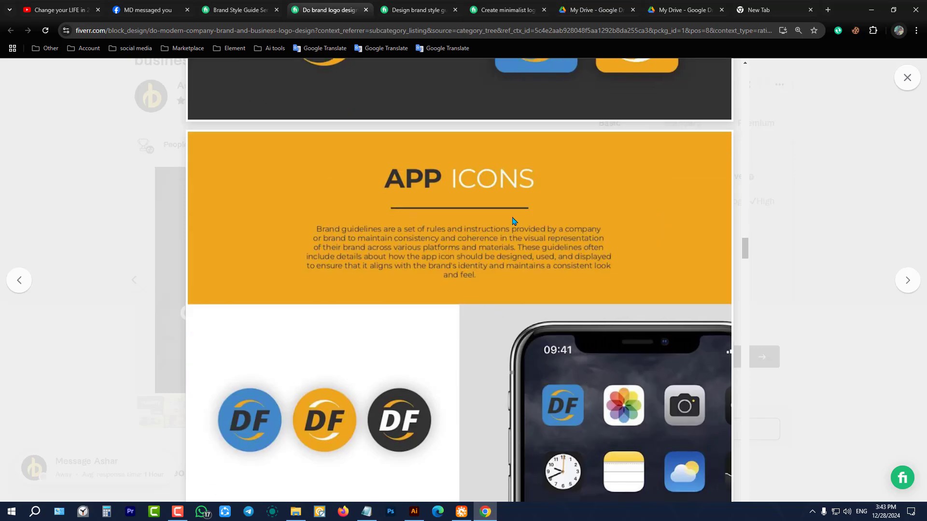
scroll(429, 237, "down", 6)
scroll(444, 254, "down", 3)
scroll(542, 258, "down", 3)
scroll(555, 277, "up", 9)
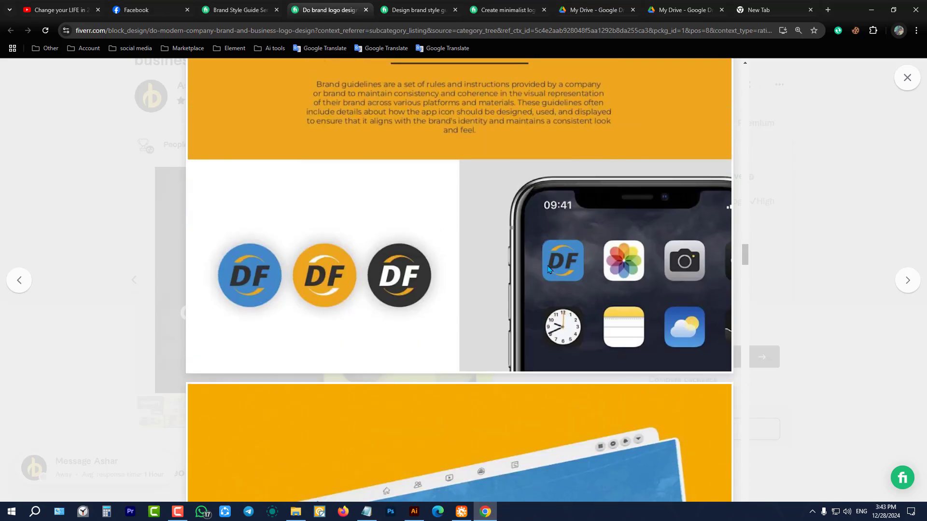
scroll(548, 269, "down", 12)
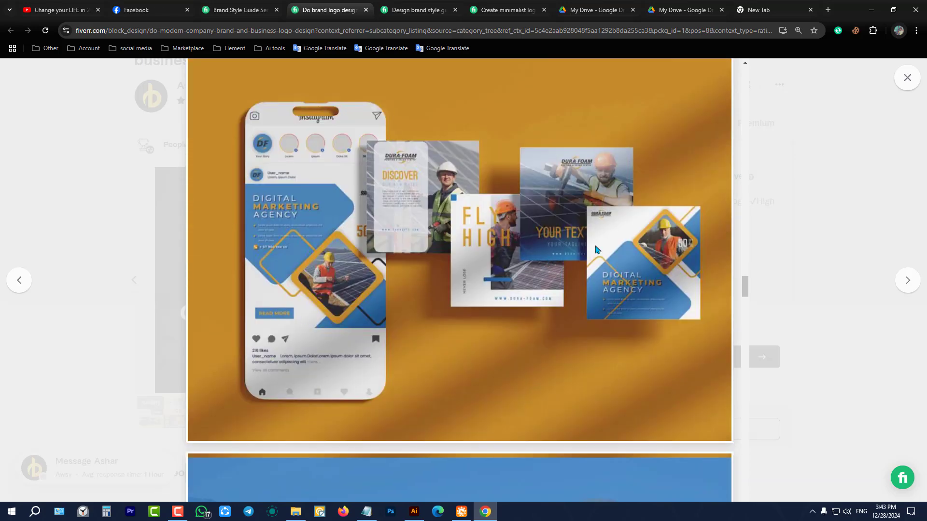
scroll(411, 235, "down", 3)
scroll(483, 193, "up", 3)
Examine the Brand Colors section of the Dura-Foam guidelines, skim the following pages, and close the enlarged gallery
scroll(476, 288, "down", 18)
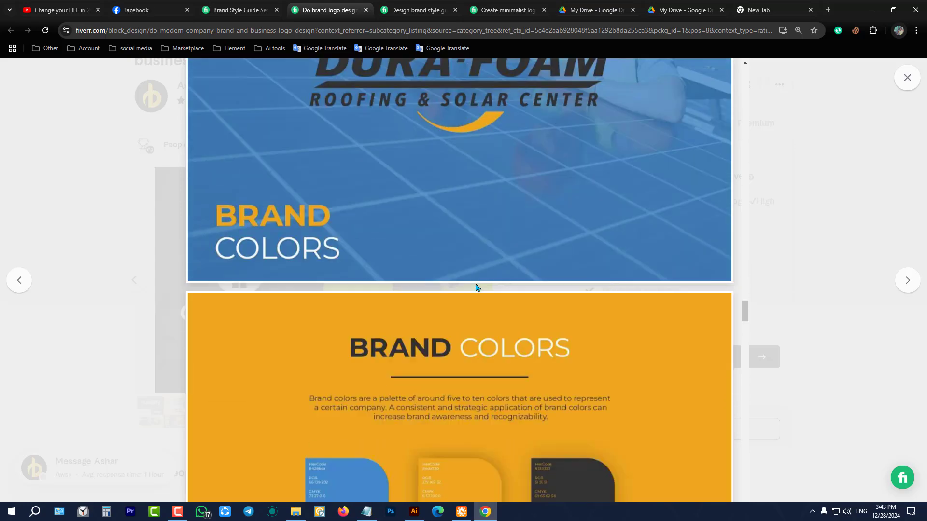
scroll(476, 270, "up", 5)
scroll(425, 275, "down", 3)
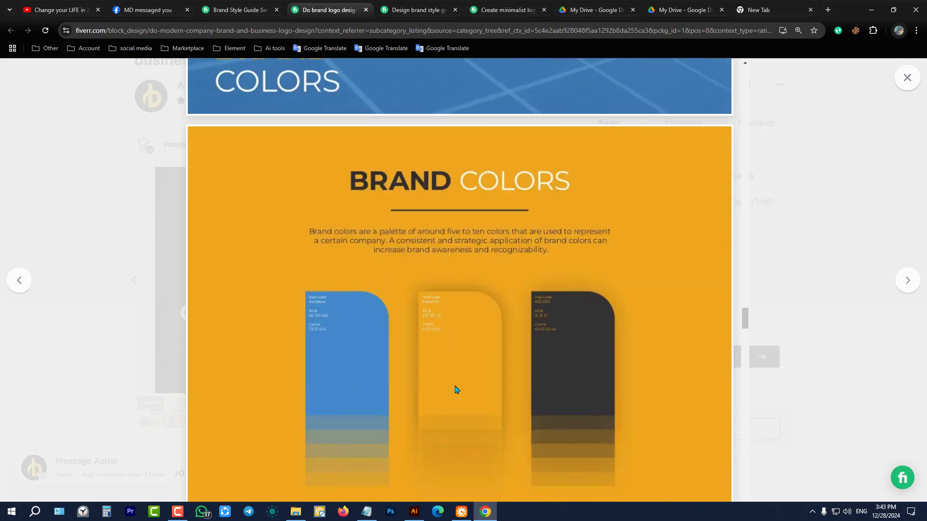
scroll(478, 352, "down", 8)
scroll(483, 338, "down", 12)
left_click(907, 78)
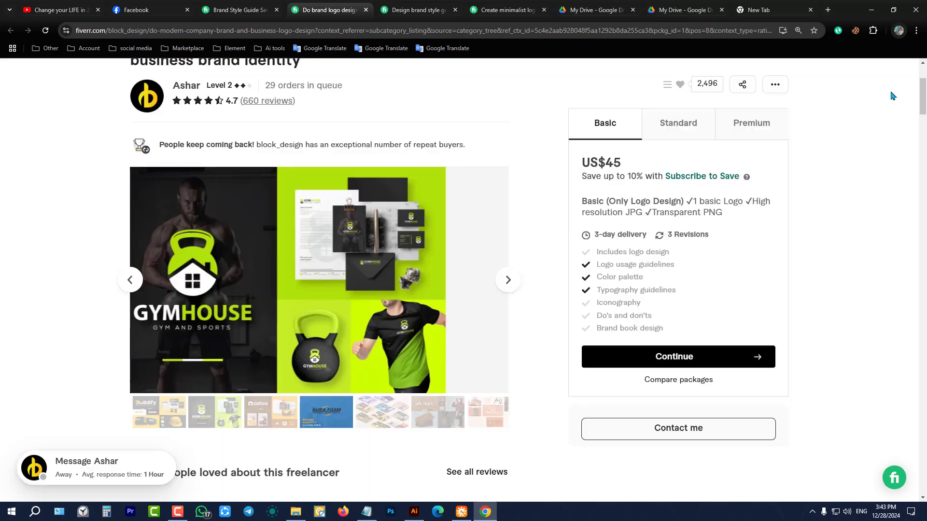
Return to the Brand Style Guide services listing and browse further down through the gigs and their starting prices
scroll(533, 228, "up", 3)
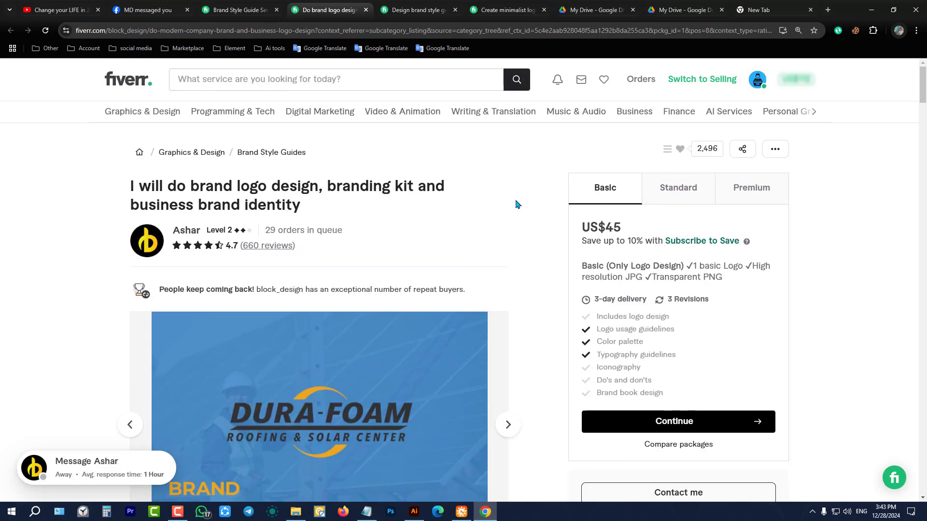
left_click(240, 9)
scroll(757, 155, "down", 5)
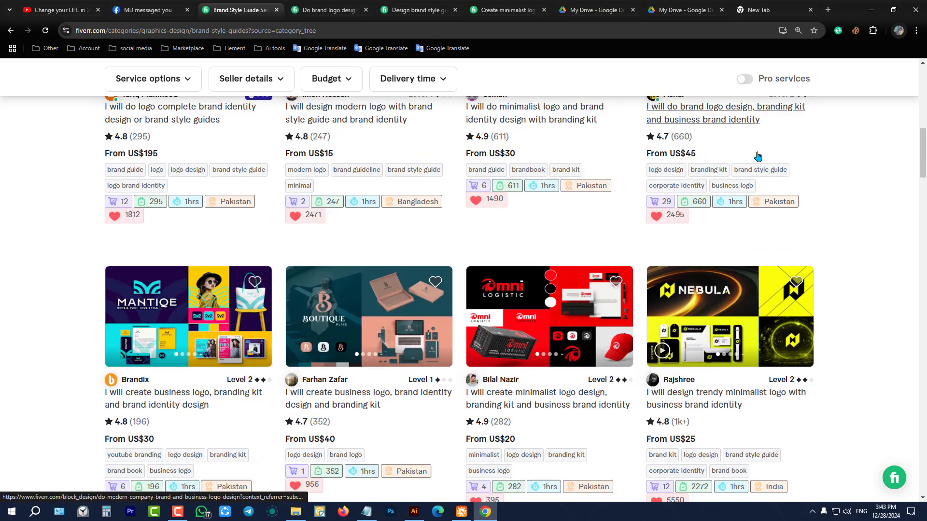
scroll(598, 212, "down", 10)
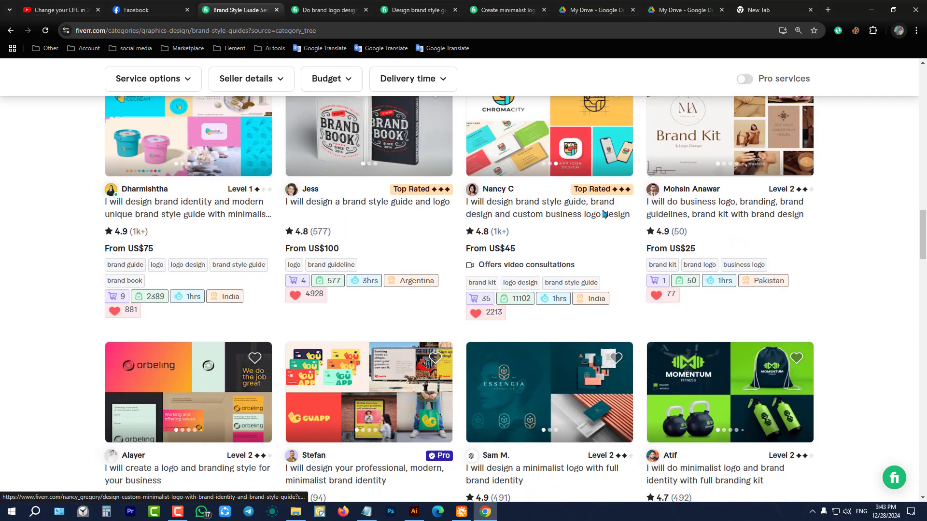
scroll(588, 218, "up", 3)
scroll(568, 266, "down", 8)
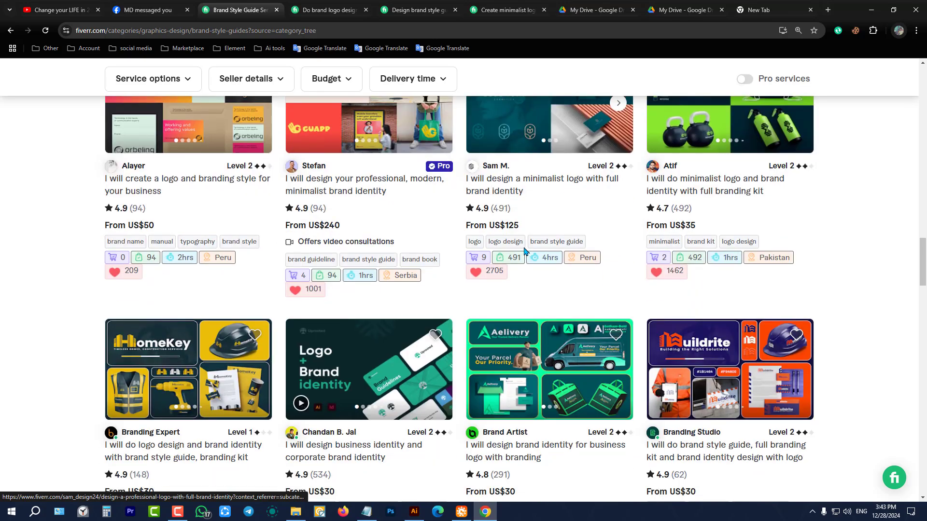
scroll(569, 266, "down", 4)
scroll(587, 260, "down", 6)
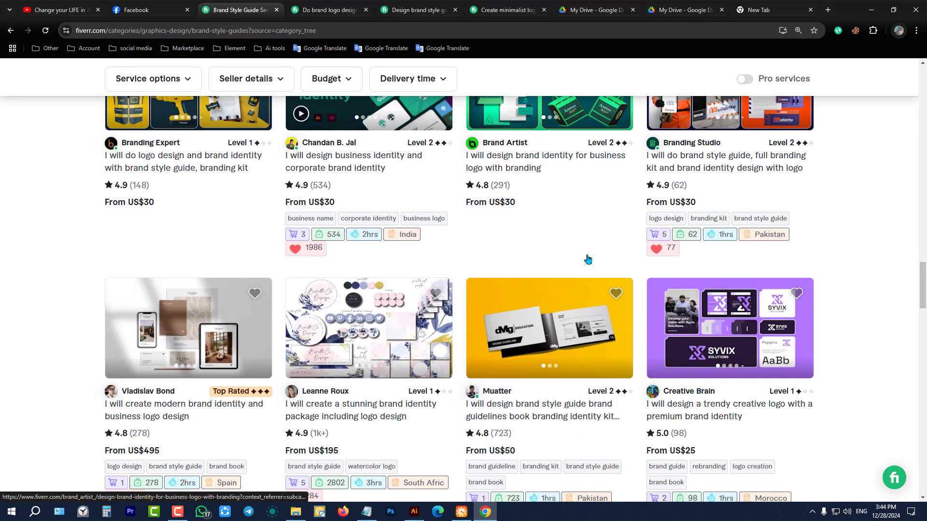
scroll(587, 259, "down", 3)
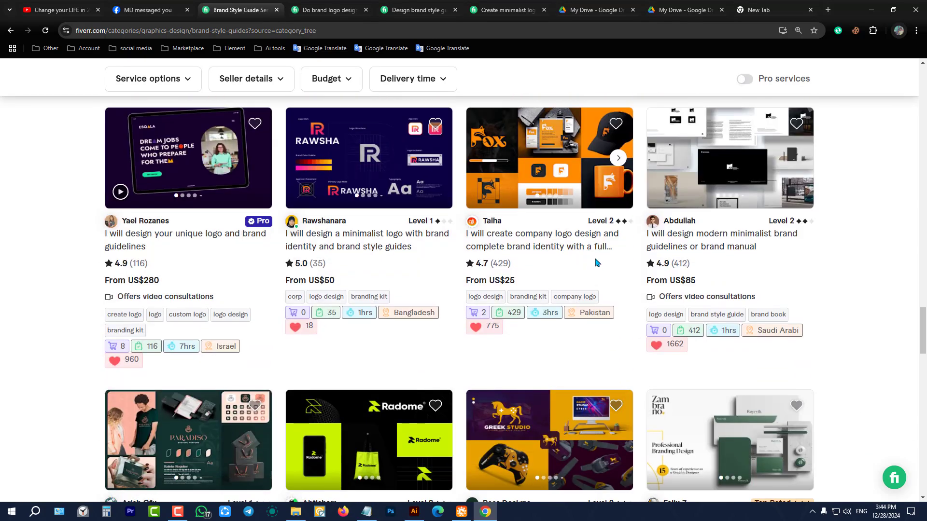
scroll(590, 238, "up", 6)
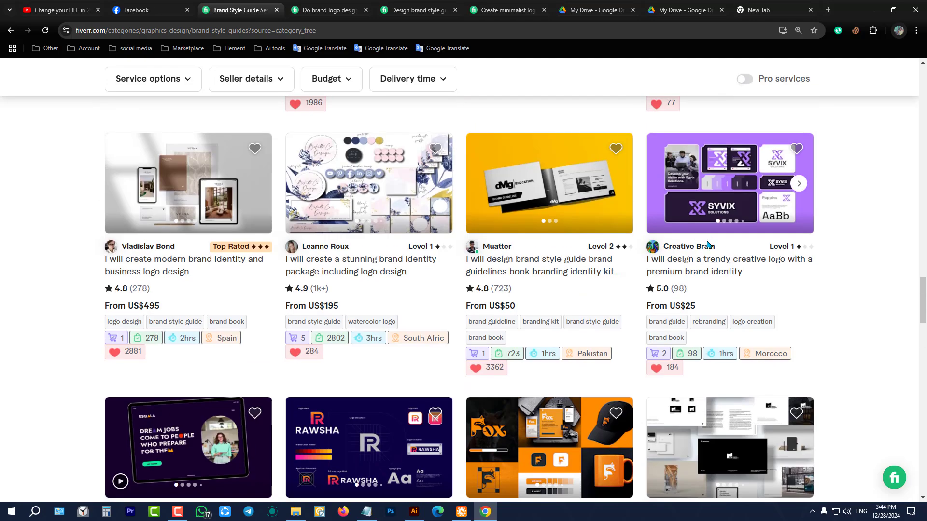
Open the company logo and full branding kit gig with the orange Fox artwork and enlarge its first gallery image
scroll(675, 258, "down", 3)
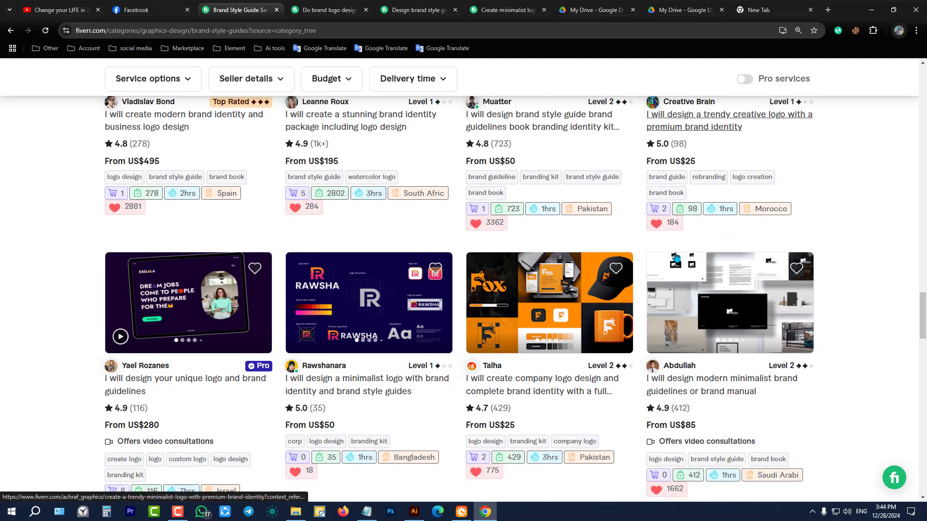
left_click(514, 285)
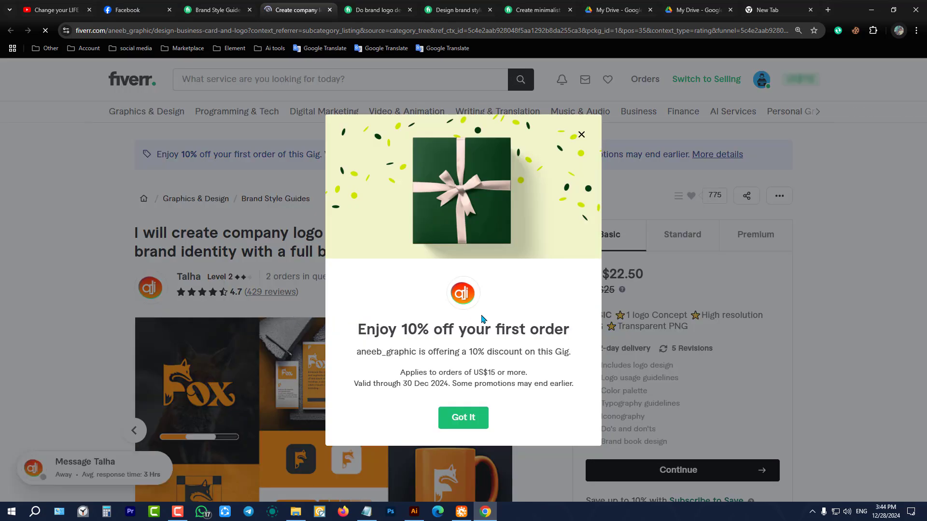
left_click(581, 134)
scroll(277, 307, "down", 3)
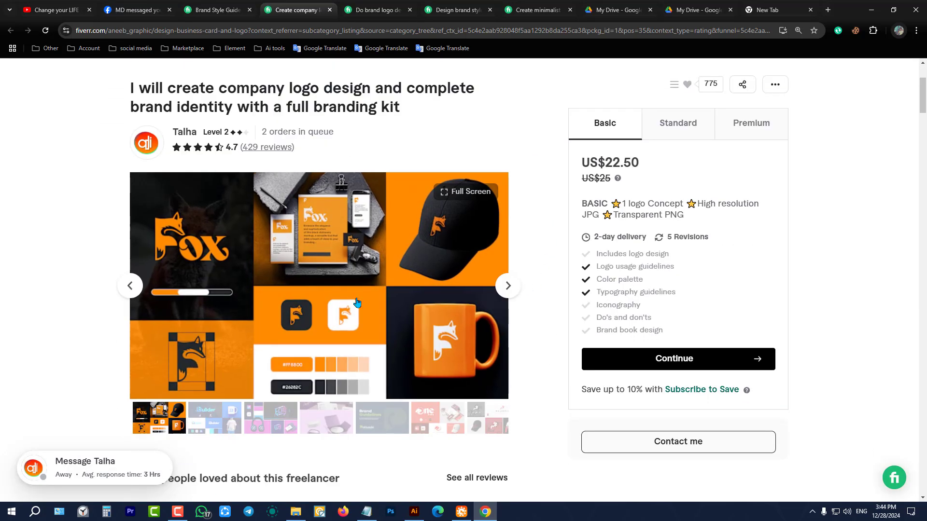
left_click(278, 307)
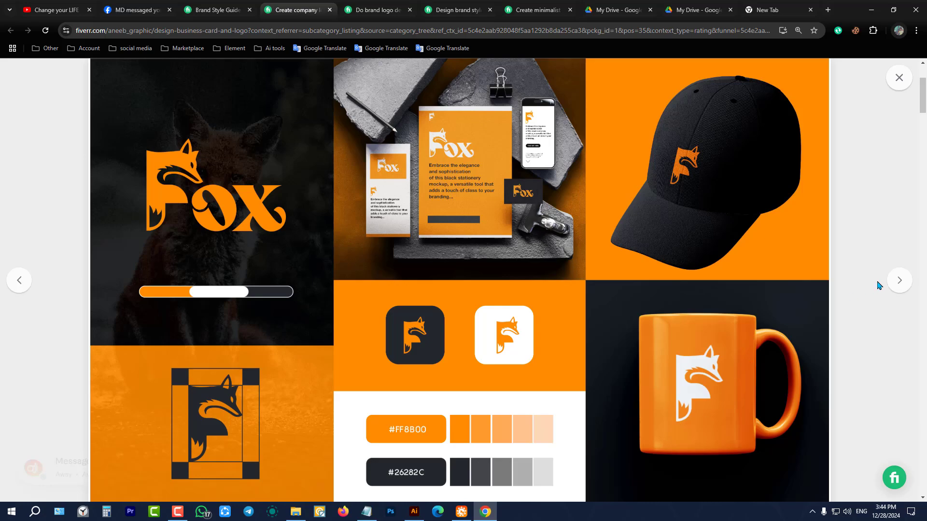
Advance the enlarged gallery past the Builder artwork to the Celestia branding and skim that presentation from start to end
left_click(894, 282)
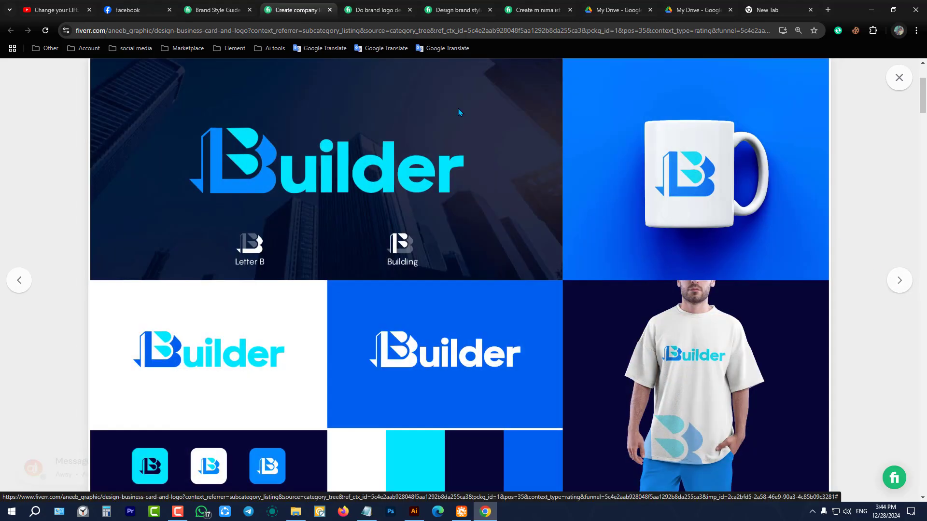
left_click(904, 288)
left_click(904, 288)
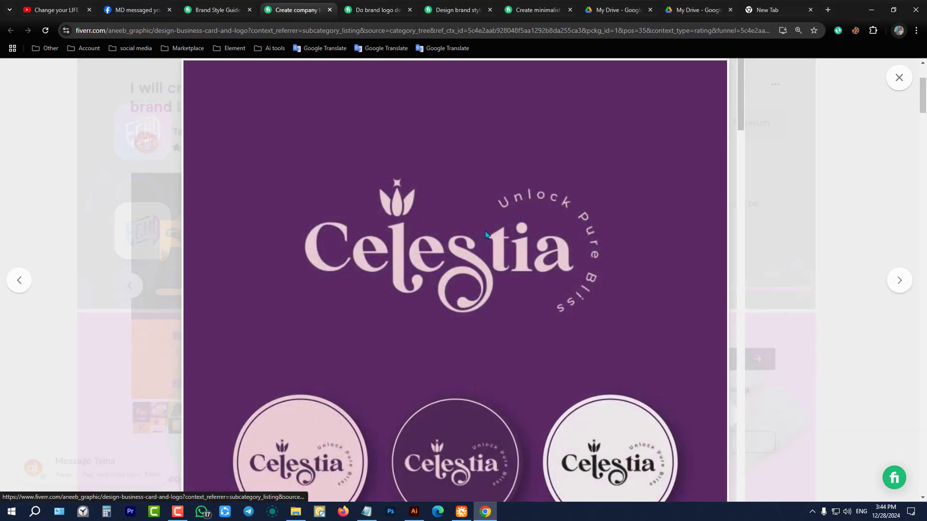
scroll(629, 246, "down", 10)
scroll(628, 246, "down", 5)
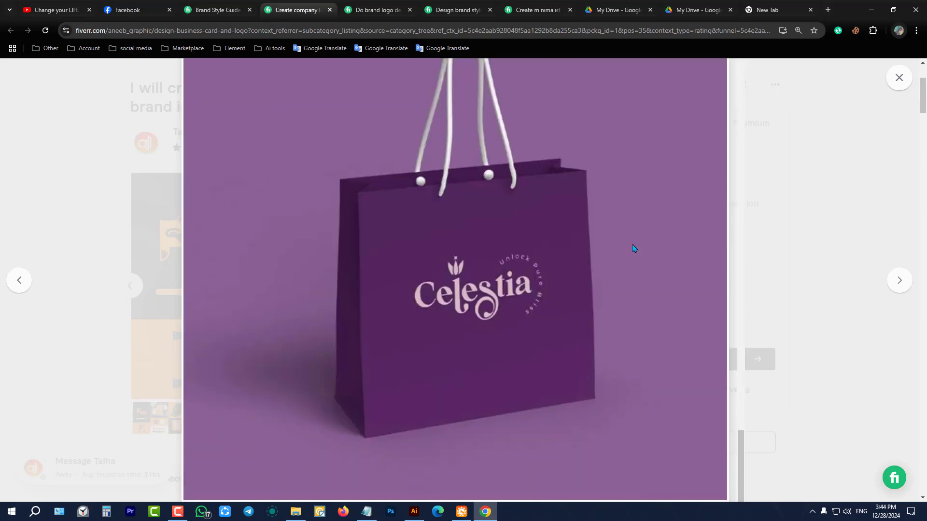
scroll(632, 249, "up", 15)
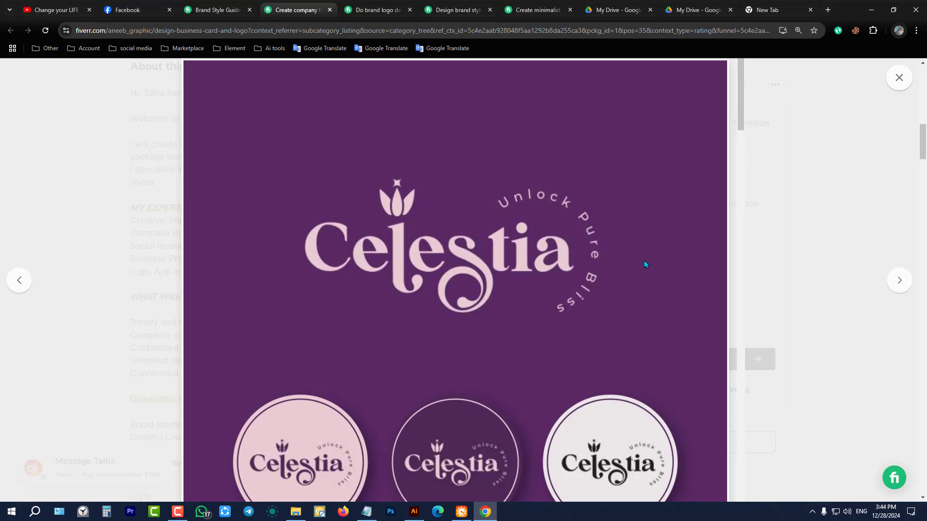
Examine the Celestia logo variations, colours, wall sign, business cards, packaging and shopping bag mockups, and close the enlarged gallery
scroll(593, 203, "down", 3)
scroll(291, 180, "down", 3)
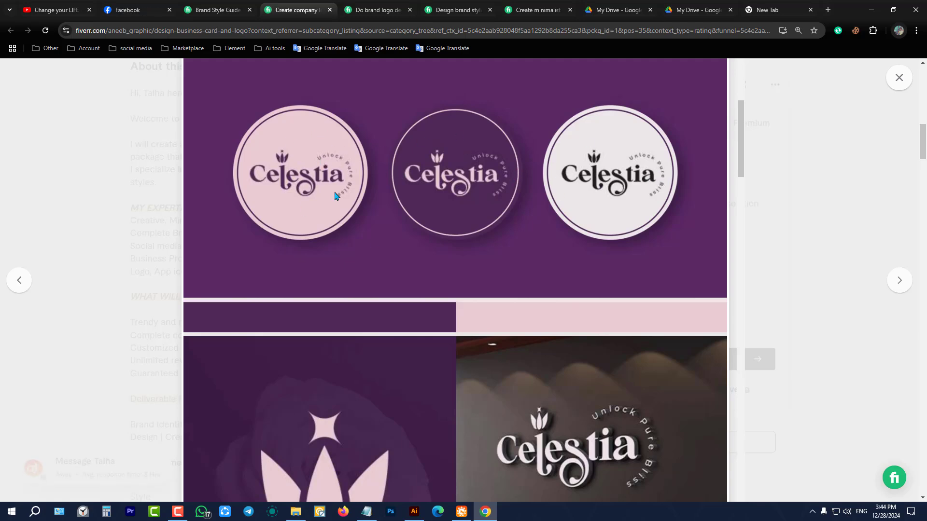
scroll(594, 278, "down", 6)
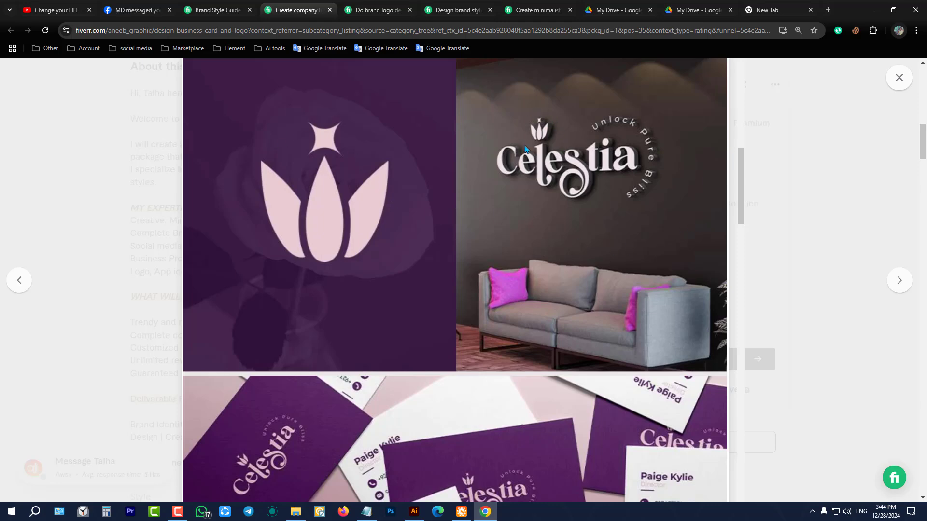
scroll(525, 147, "down", 6)
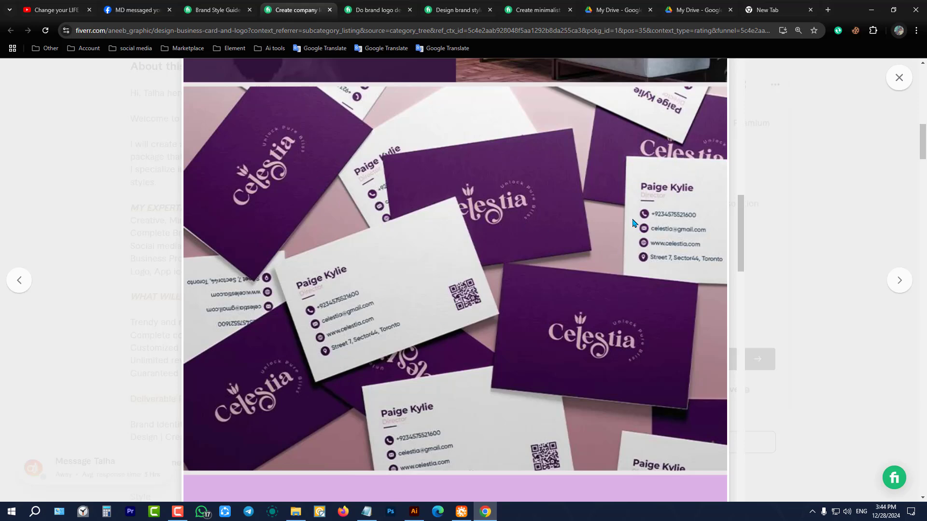
scroll(447, 143, "down", 9)
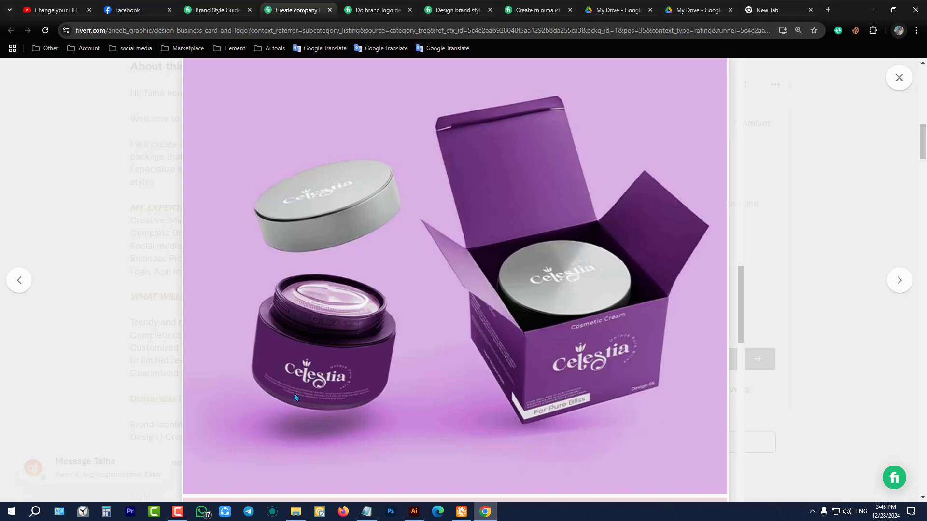
scroll(607, 370, "down", 9)
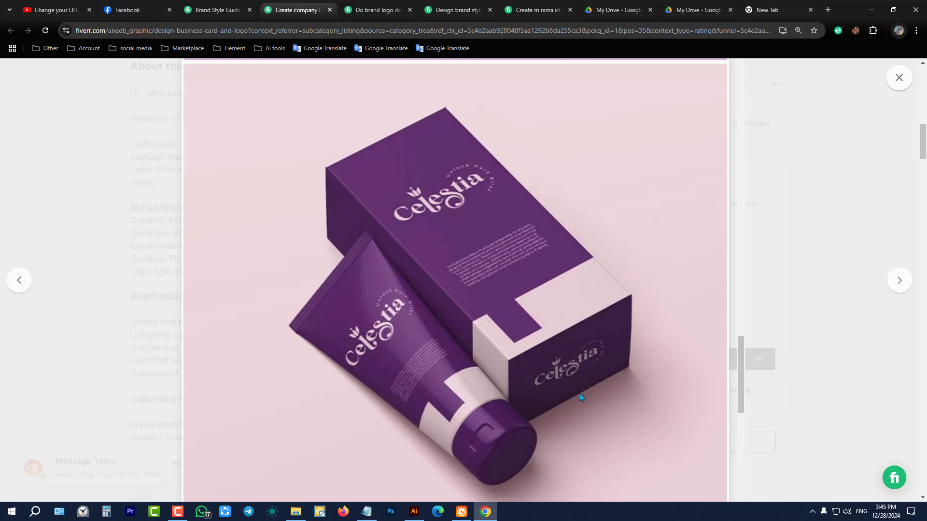
scroll(582, 393, "down", 9)
scroll(555, 218, "down", 5)
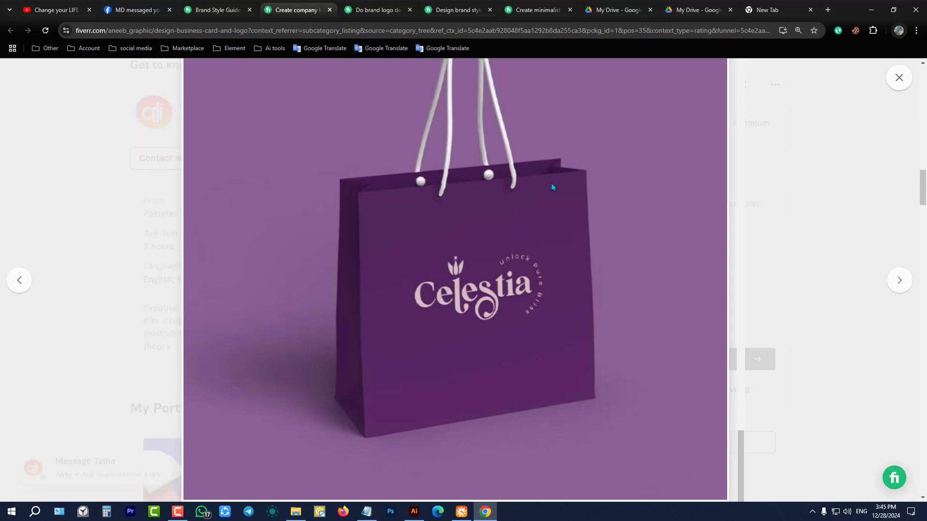
left_click(896, 77)
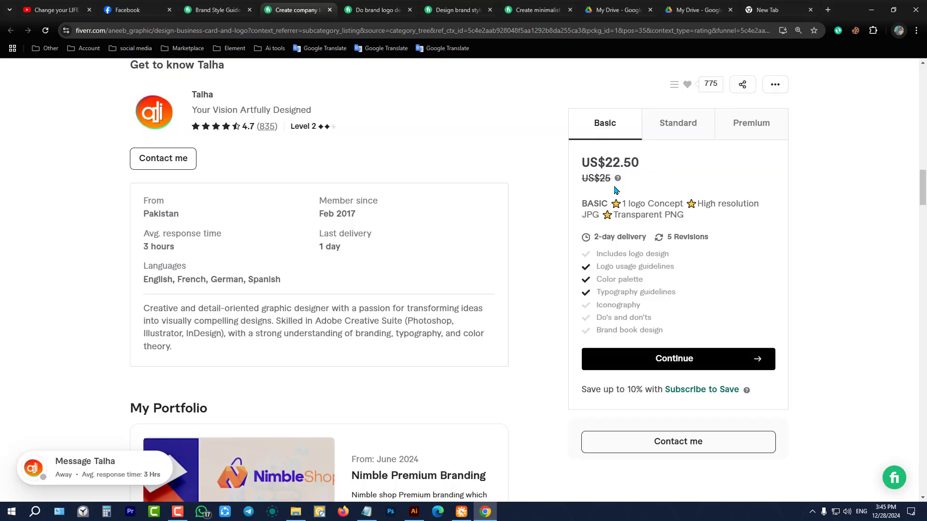
Review the gig's Standard and Premium packages, and skim its package comparison, FAQ and reviews
left_click(675, 121)
left_click(731, 124)
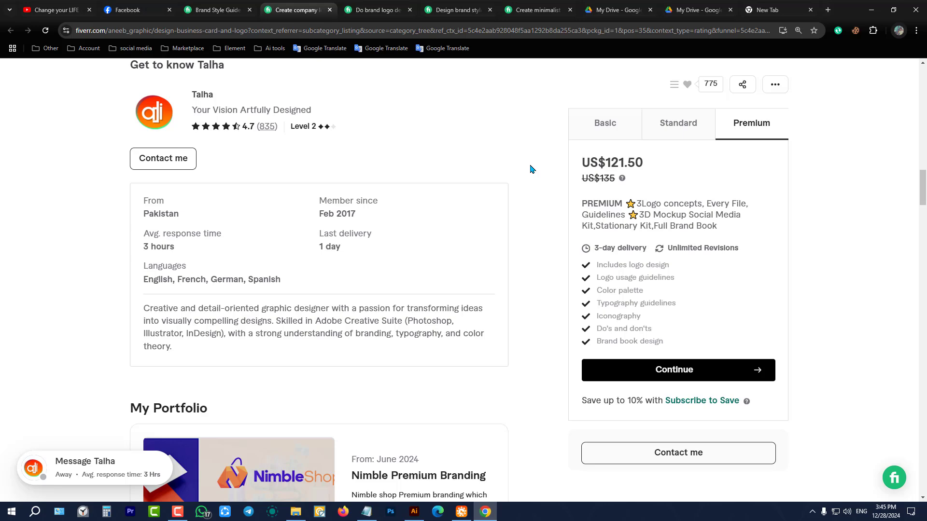
scroll(530, 169, "down", 8)
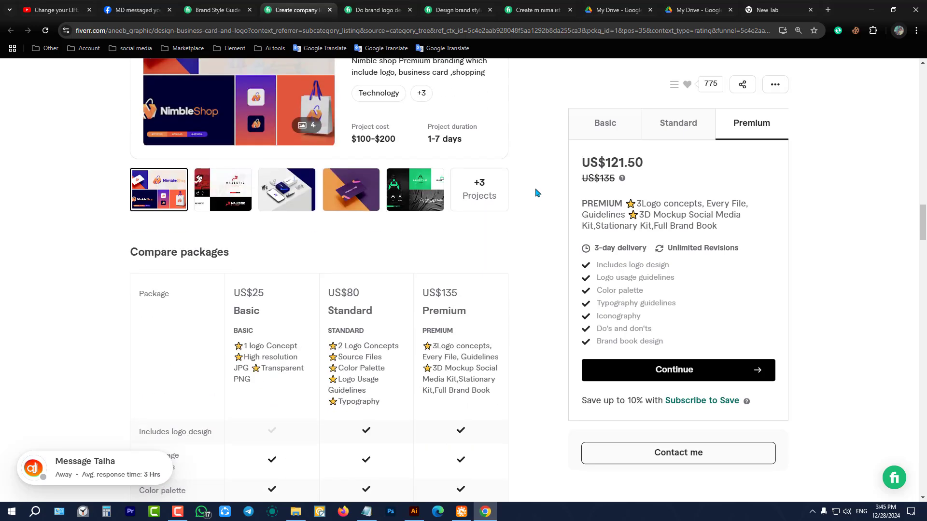
scroll(536, 198, "down", 8)
scroll(536, 199, "down", 6)
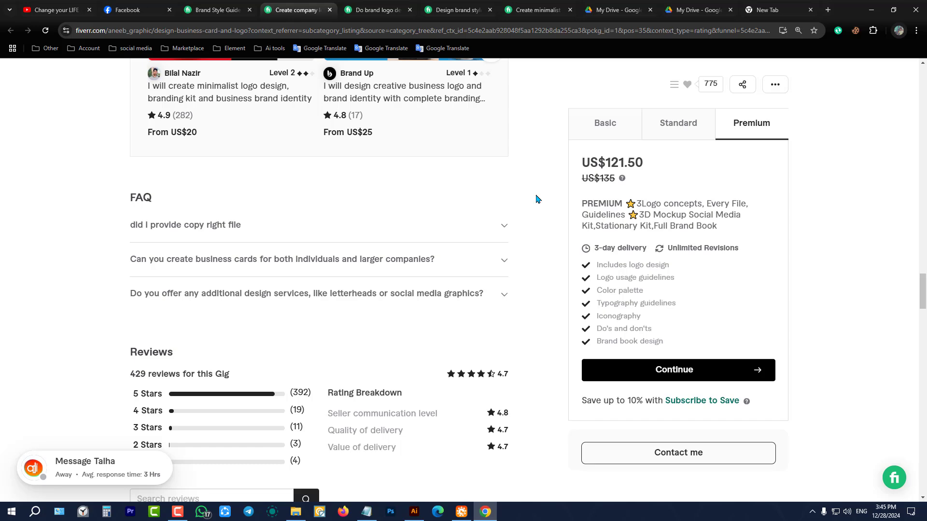
scroll(536, 199, "down", 6)
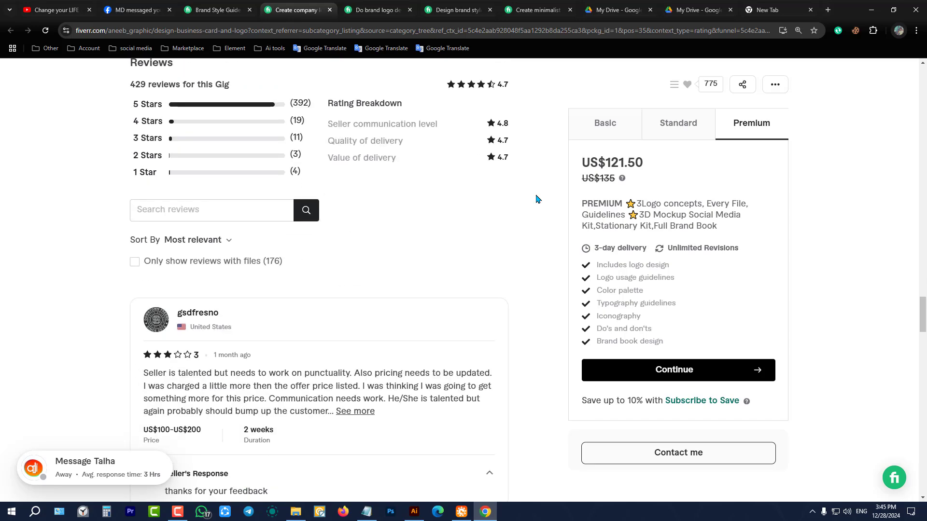
scroll(535, 199, "up", 20)
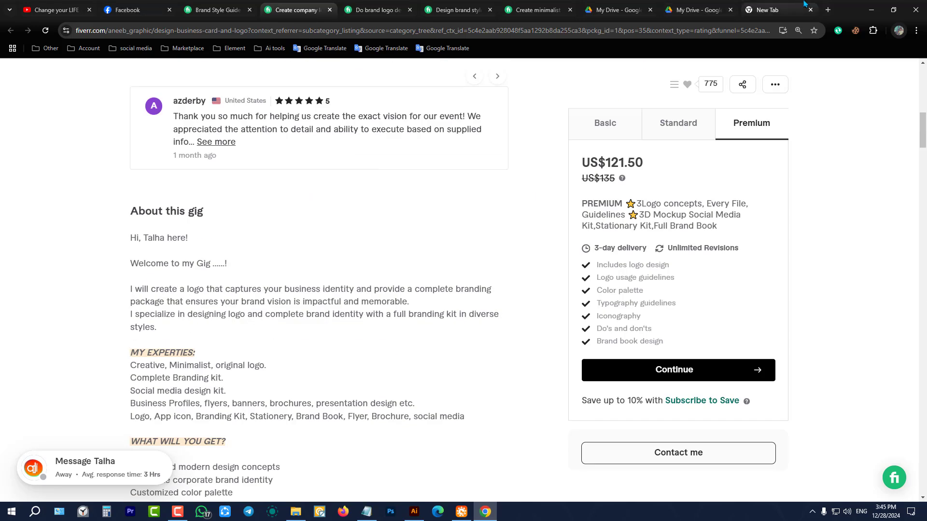
Minimize the browser and refresh the desktop
left_click(870, 9)
right_click(687, 107)
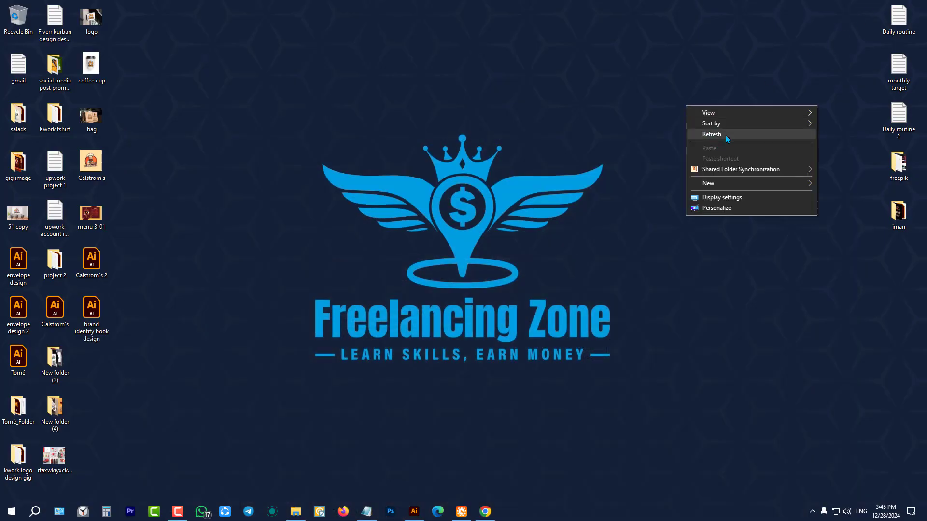
left_click(726, 138)
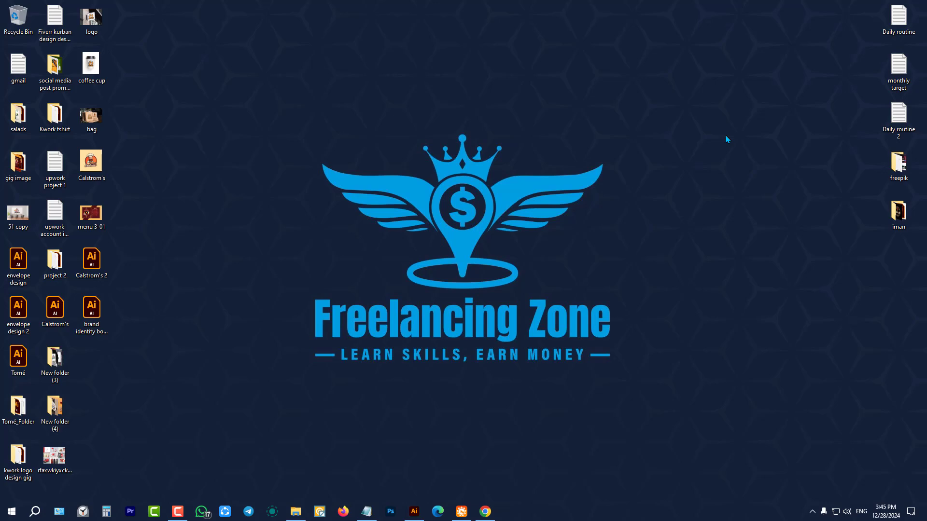
Switch to the Batch 3 class list in Notepad, check the Class 52 brand identity entry, and minimize the list
left_click(366, 511)
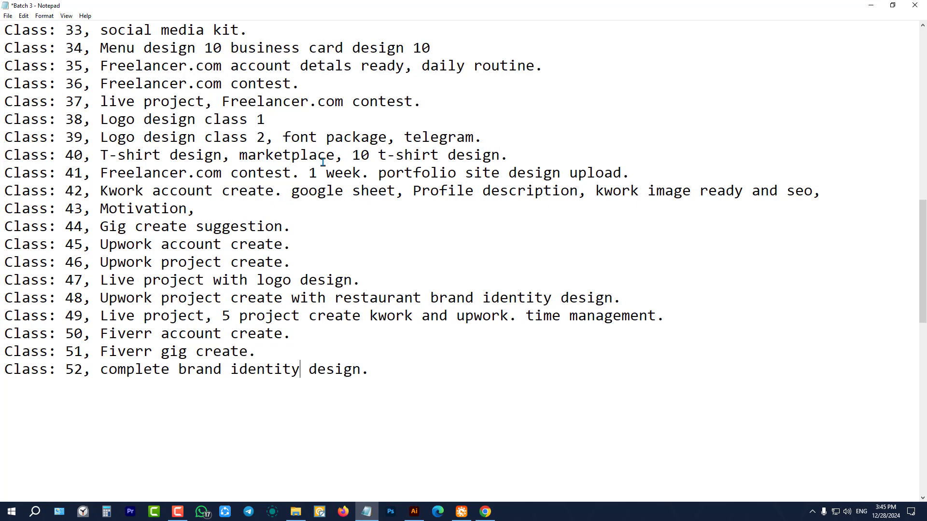
left_click(386, 376)
left_click(870, 6)
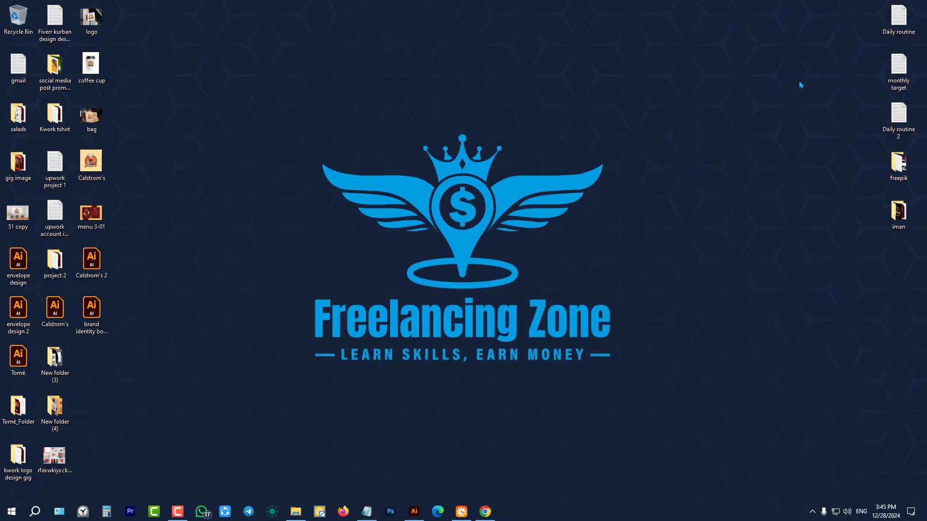